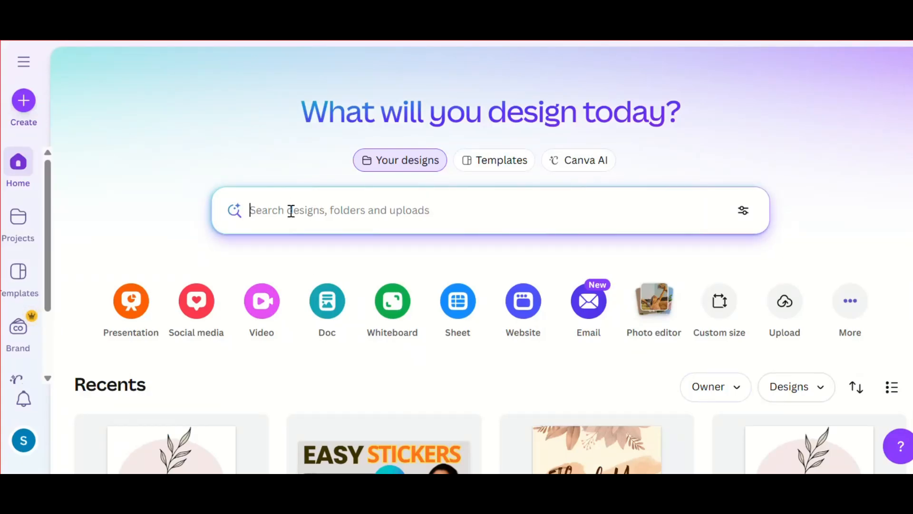
- Search the templates for "greeting card" and browse the suggested card designs
{"action": "scroll", "coordinate": [291, 211], "scroll_direction": "down", "scroll_amount": 1}
{"action": "scroll", "coordinate": [291, 211], "scroll_direction": "up", "scroll_amount": 1}
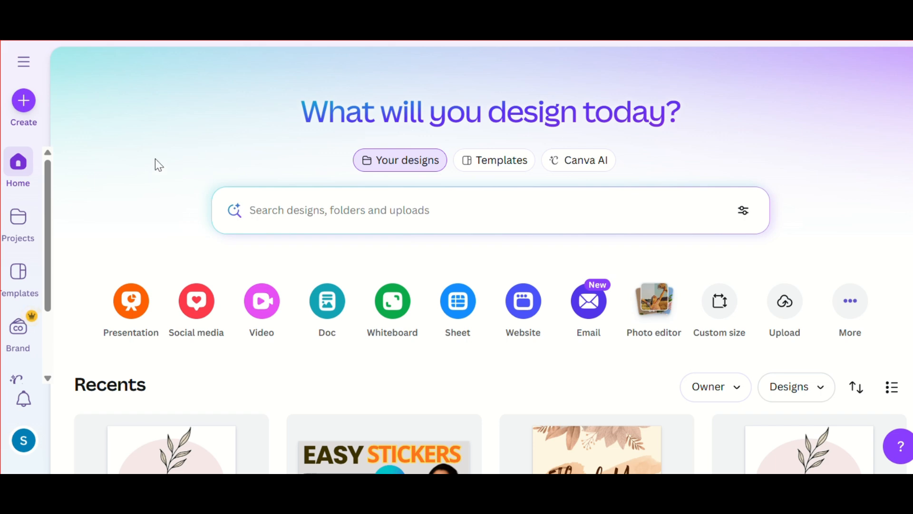
{"action": "left_click", "coordinate": [498, 162]}
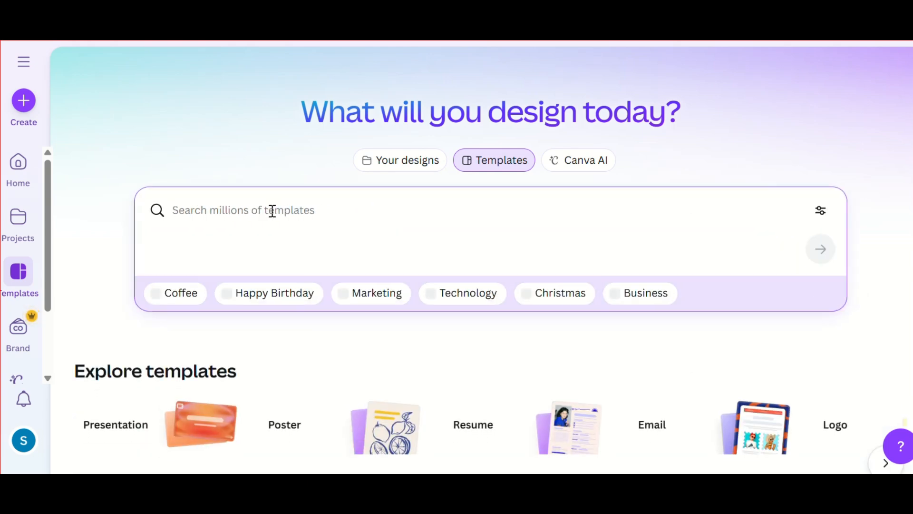
{"action": "type", "text": "greet"}
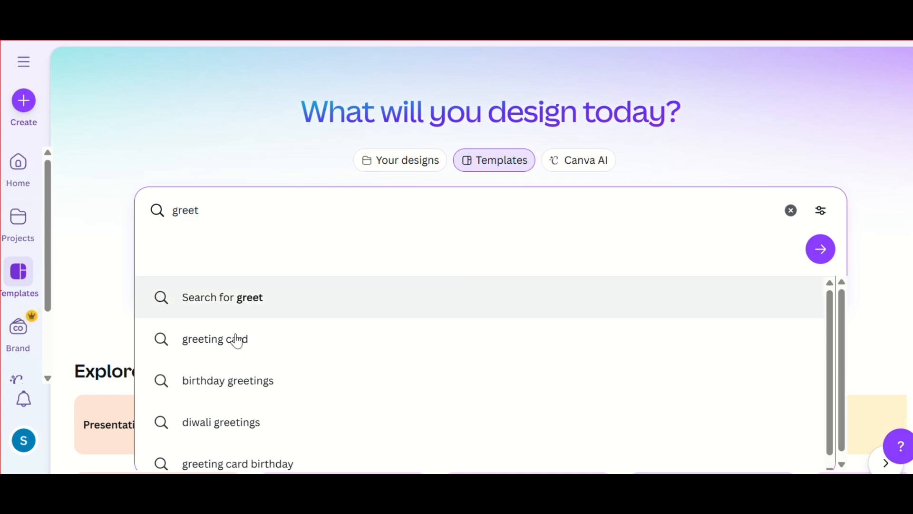
{"action": "left_click", "coordinate": [238, 341]}
{"action": "scroll", "coordinate": [481, 275], "scroll_direction": "down", "scroll_amount": 4}
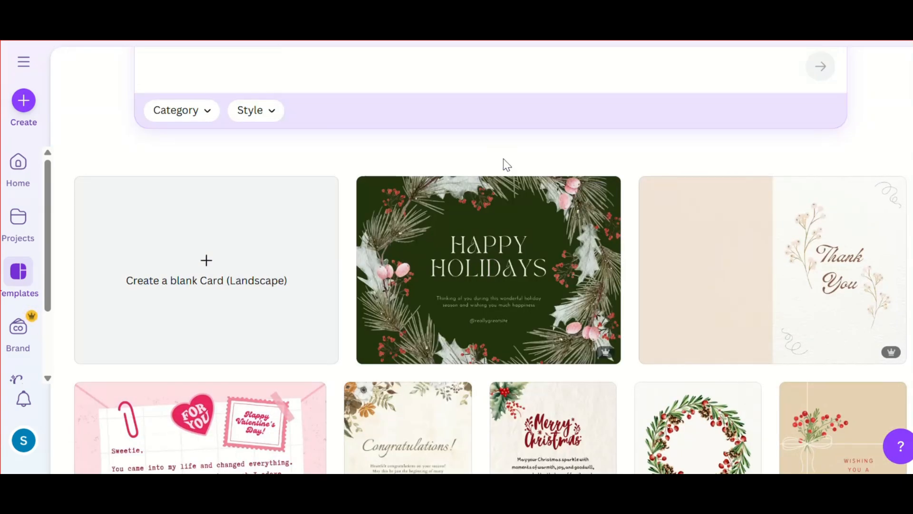
{"action": "scroll", "coordinate": [503, 158], "scroll_direction": "down", "scroll_amount": 12}
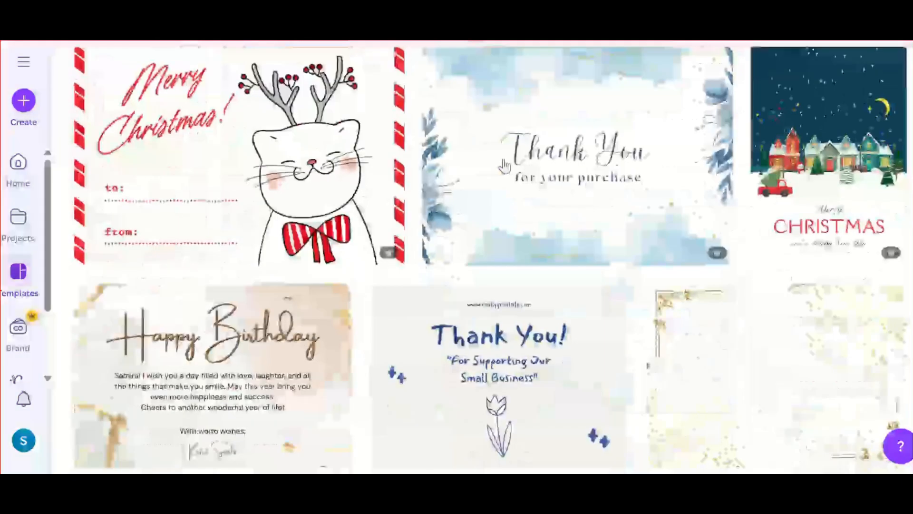
{"action": "scroll", "coordinate": [505, 163], "scroll_direction": "up", "scroll_amount": 15}
{"action": "scroll", "coordinate": [546, 379], "scroll_direction": "down", "scroll_amount": 15}
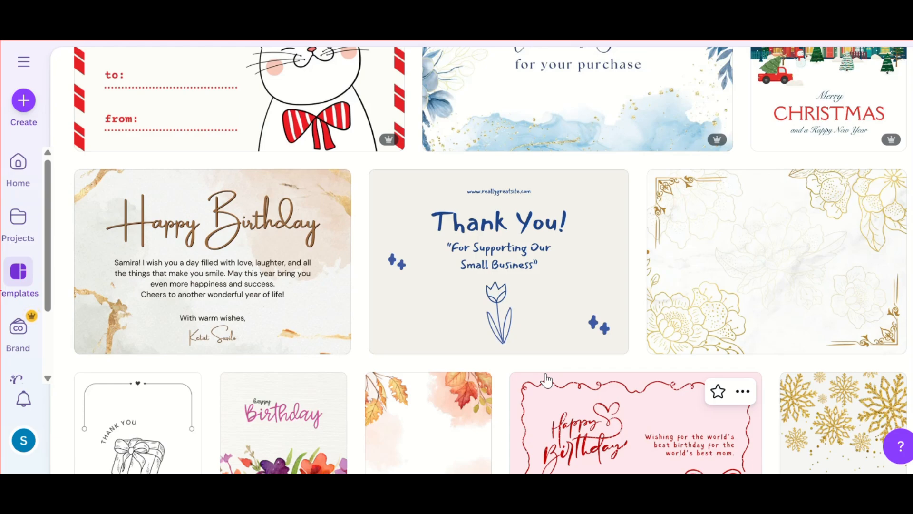
{"action": "scroll", "coordinate": [669, 297], "scroll_direction": "down", "scroll_amount": 8}
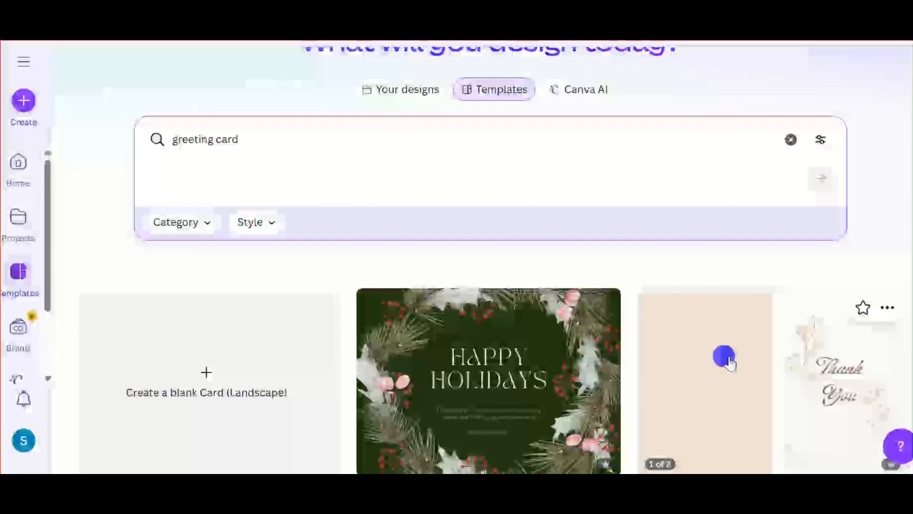
{"action": "left_click", "coordinate": [729, 356]}
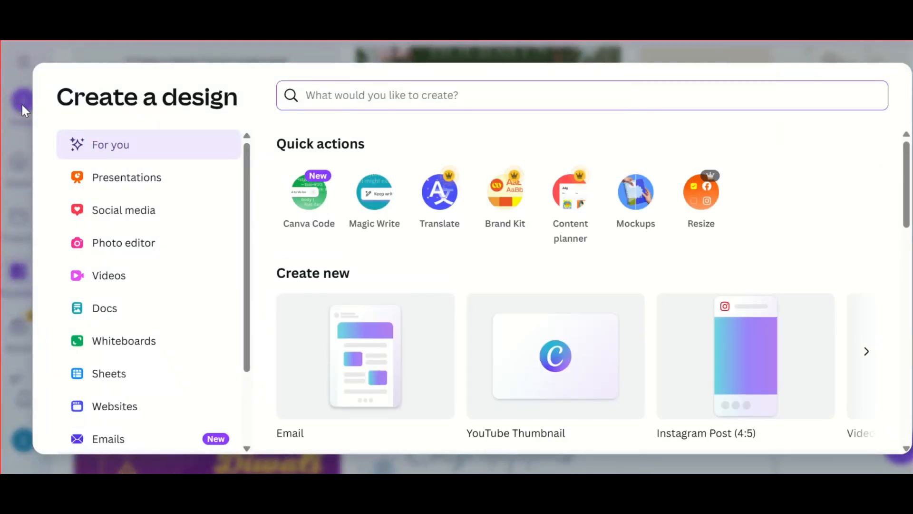
- Start a custom-size design and set its units to inches
{"action": "scroll", "coordinate": [139, 279], "scroll_direction": "down", "scroll_amount": 2}
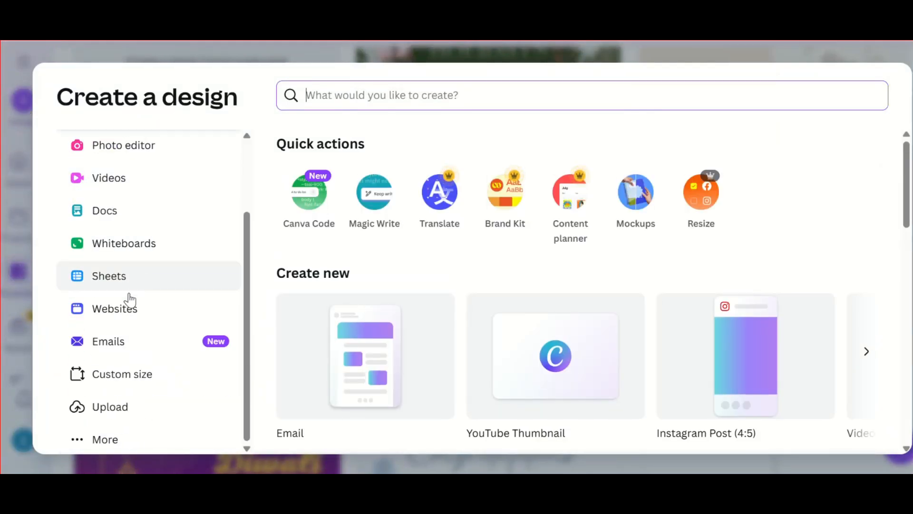
{"action": "left_click", "coordinate": [98, 382]}
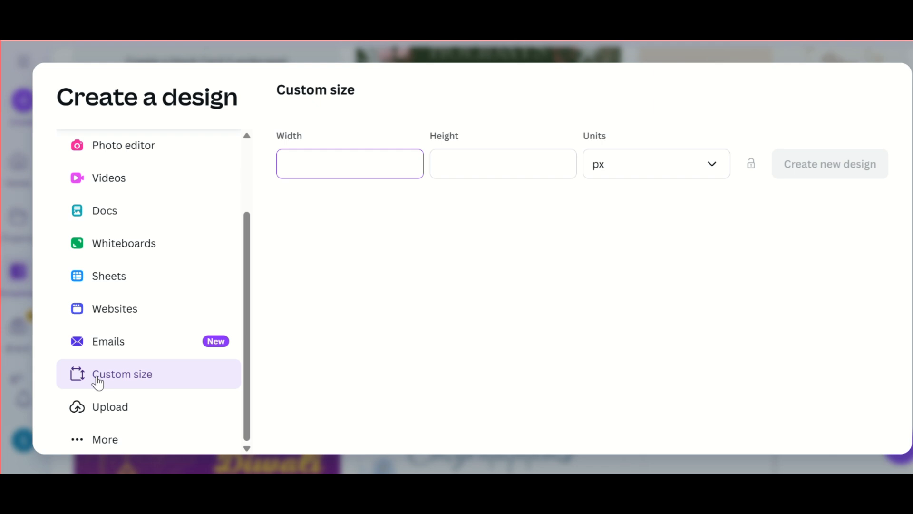
{"action": "left_click", "coordinate": [320, 163]}
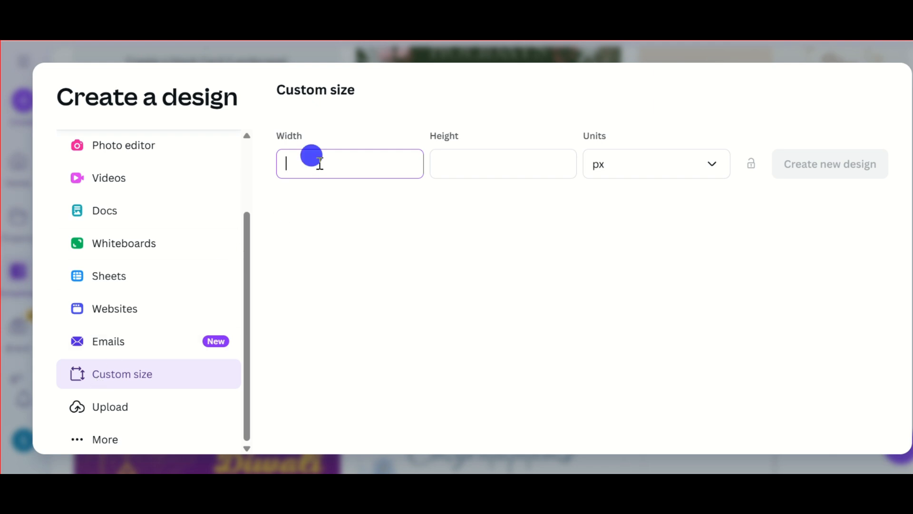
{"action": "left_click", "coordinate": [716, 172]}
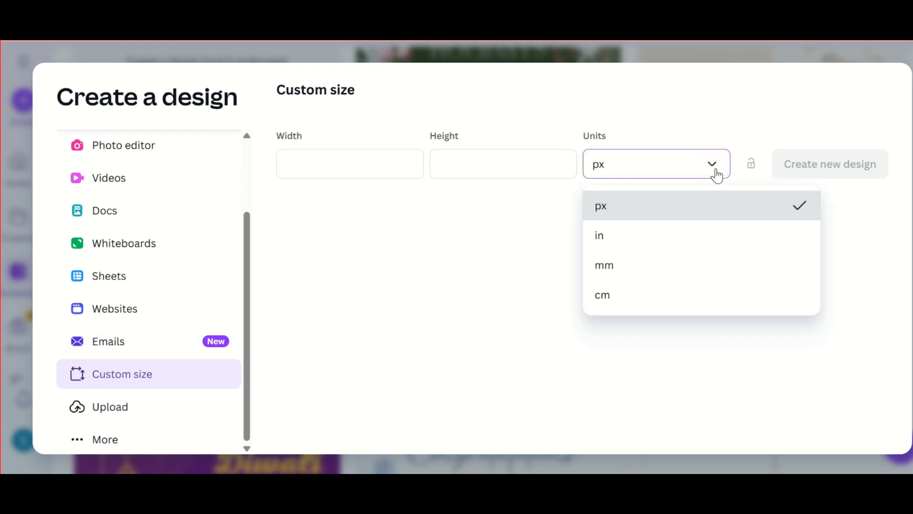
{"action": "left_click", "coordinate": [648, 234]}
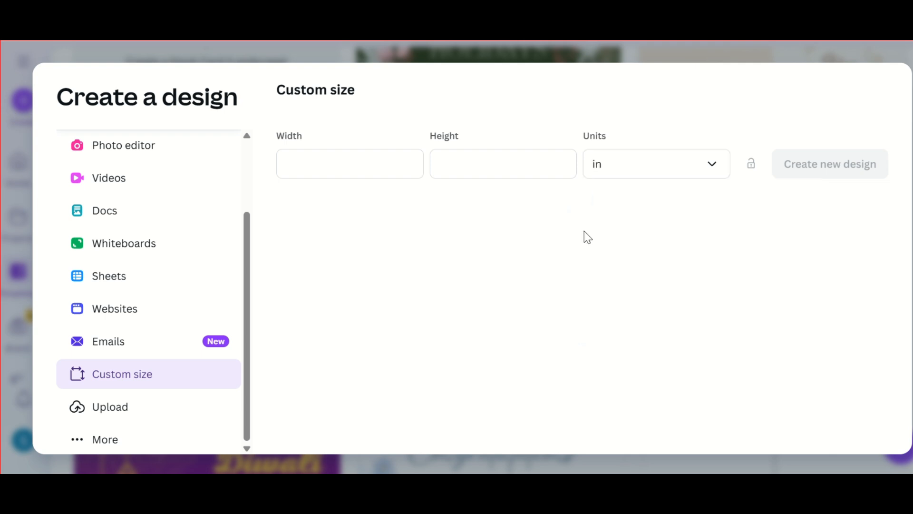
- Set the custom size to 10 in wide and 7 in high, create the design and select its blank page
{"action": "left_click", "coordinate": [354, 160]}
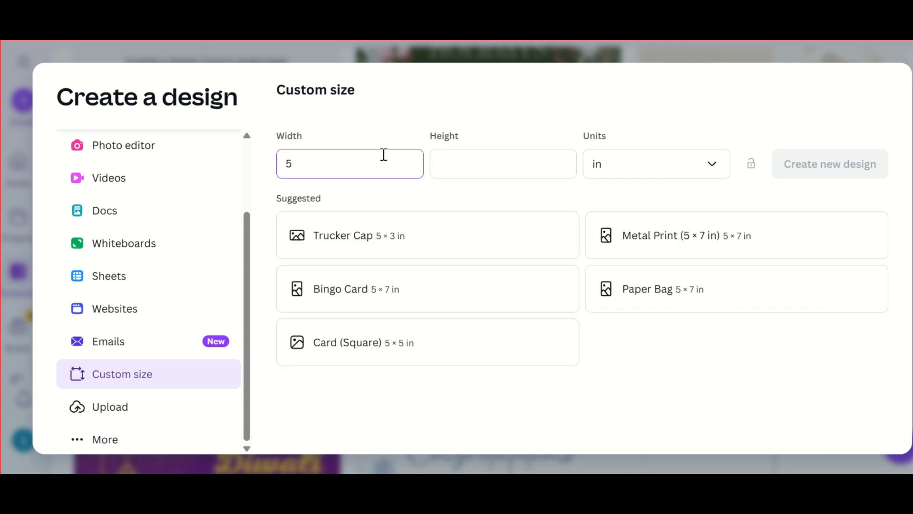
{"action": "key", "text": "BackSpace"}
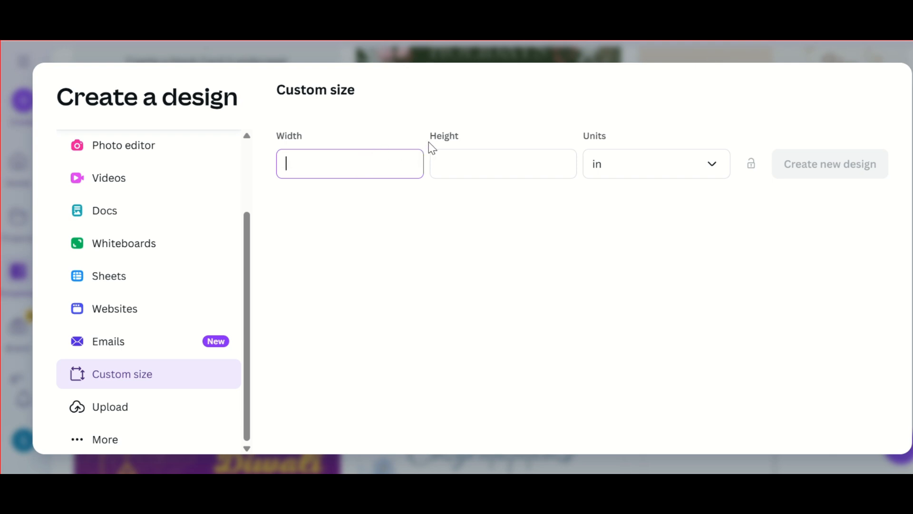
{"action": "type", "text": "10"}
{"action": "left_click", "coordinate": [521, 165]}
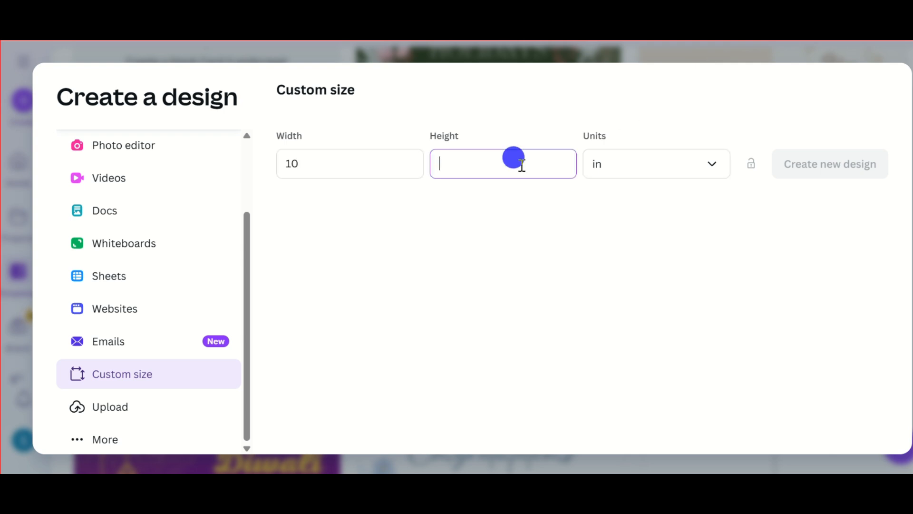
{"action": "type", "text": "7"}
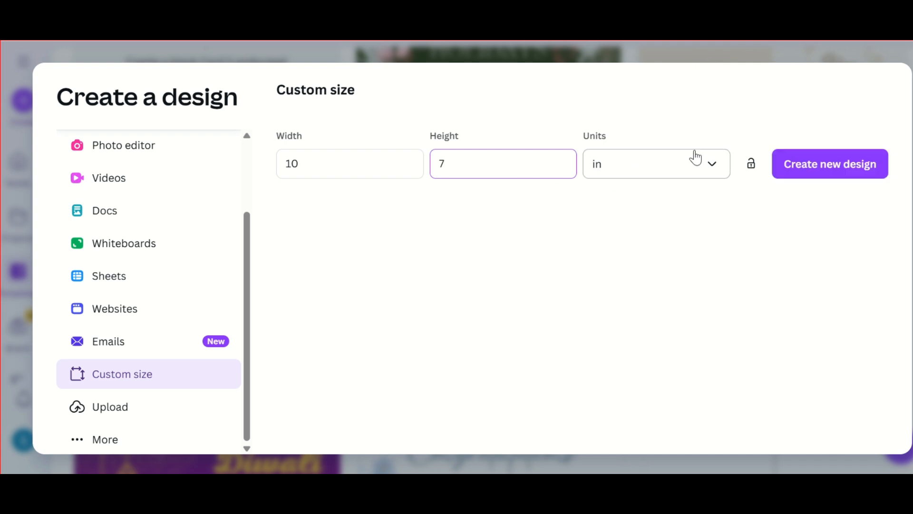
{"action": "left_click", "coordinate": [780, 165]}
{"action": "left_click", "coordinate": [492, 265]}
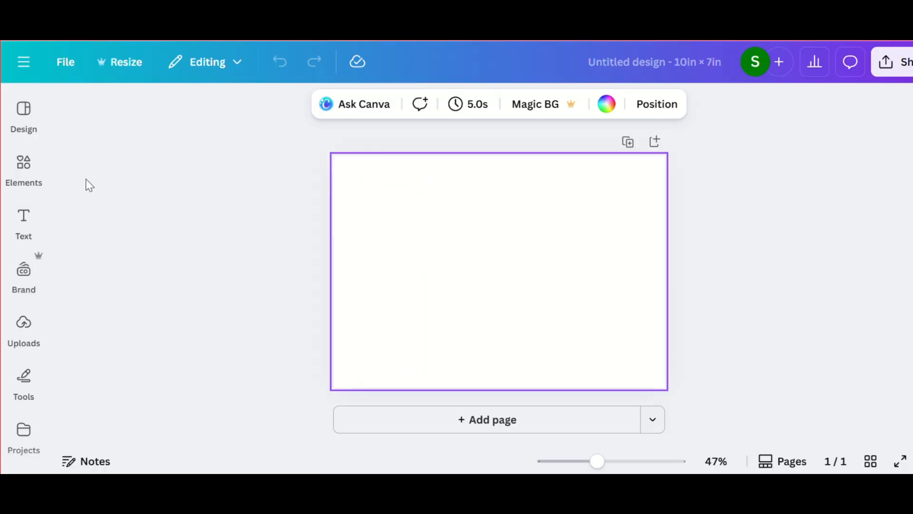
- Search the elements for "dog with sunglasses" and limit the results to graphics
{"action": "left_click", "coordinate": [23, 167]}
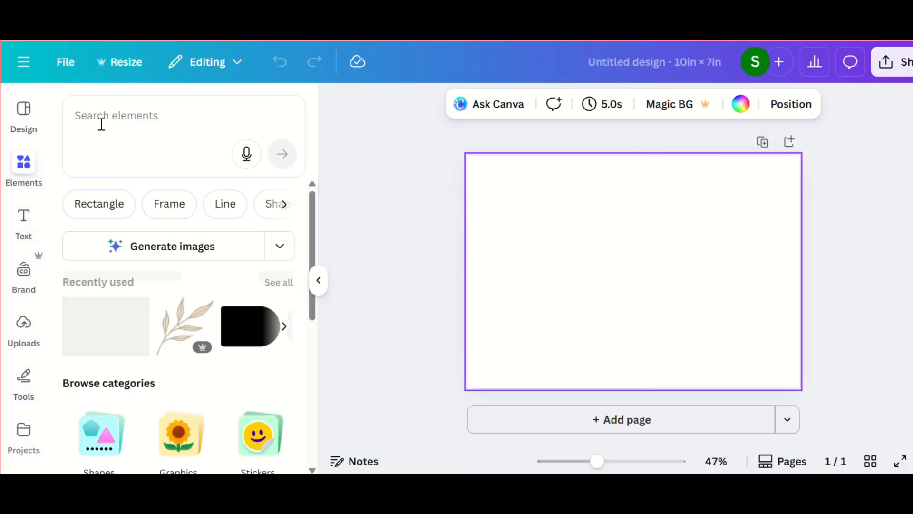
{"action": "left_click", "coordinate": [102, 124]}
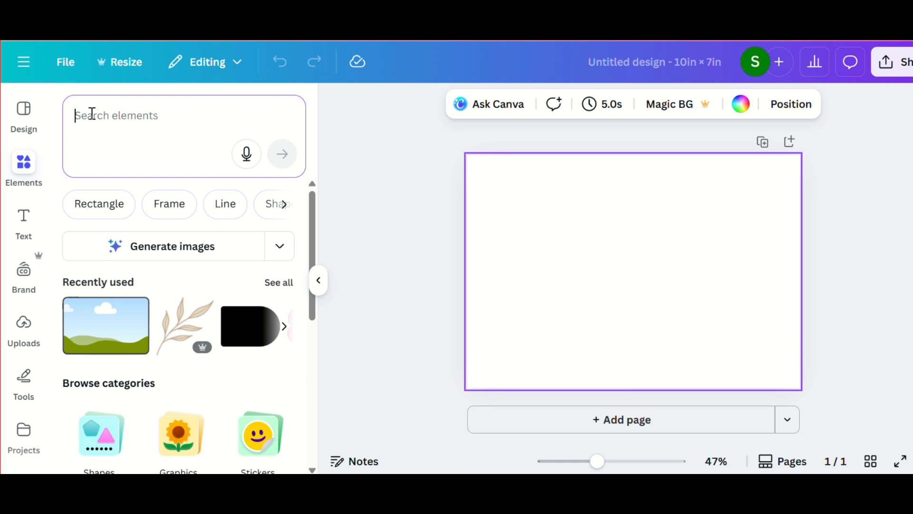
{"action": "type", "text": "do"}
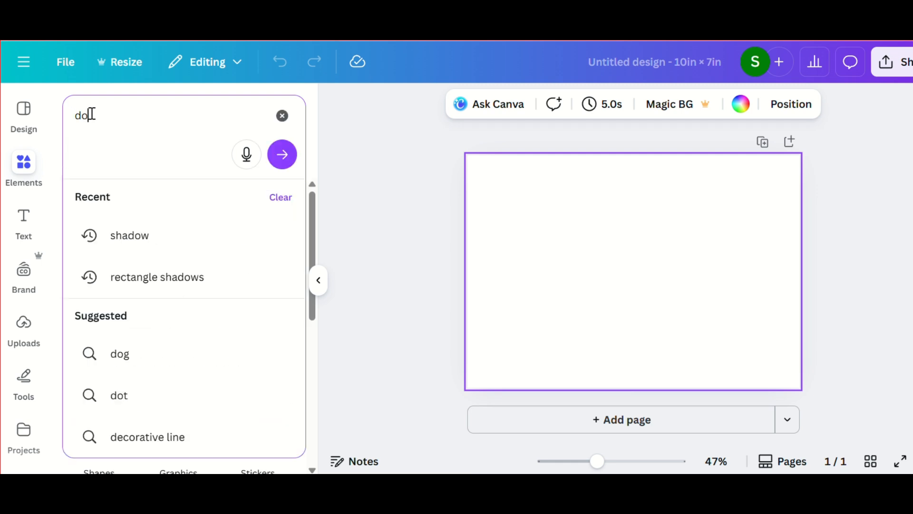
{"action": "type", "text": "g e"}
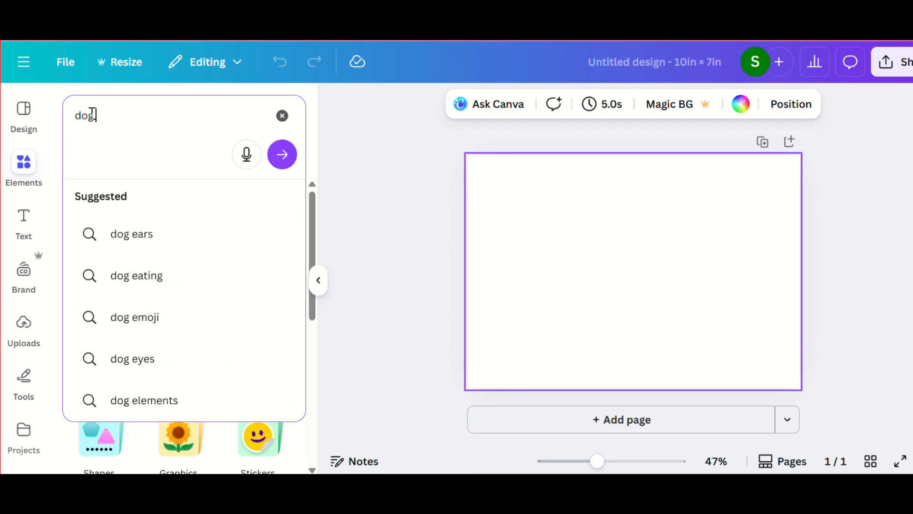
{"action": "key", "text": "BackSpace"}
{"action": "type", "text": "with sun"}
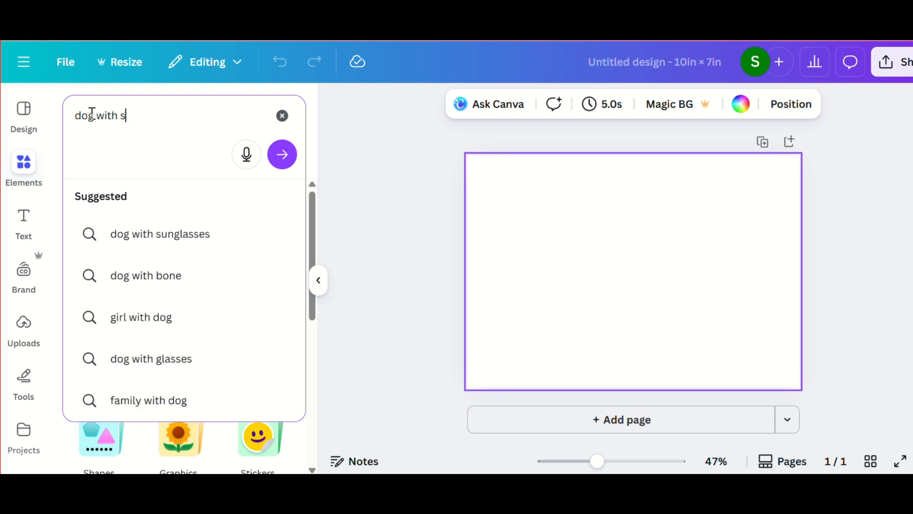
{"action": "left_click", "coordinate": [130, 232]}
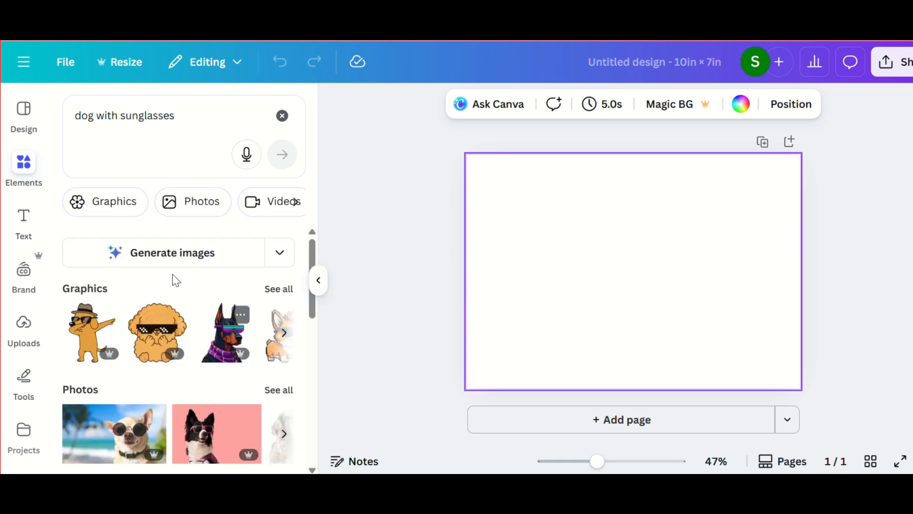
{"action": "left_click", "coordinate": [105, 212]}
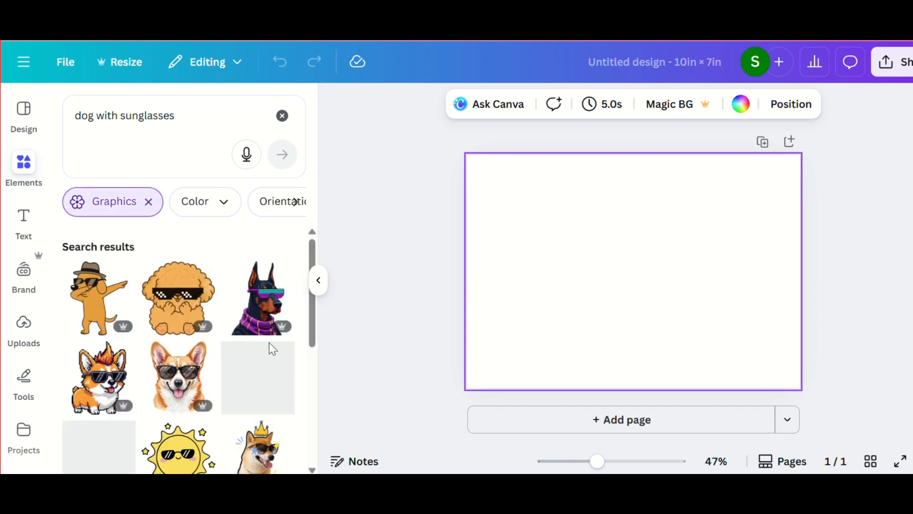
- Add the black-and-white outline puppy with round sunglasses and a dotted scarf, and move it to the right half of the page
{"action": "scroll", "coordinate": [268, 348], "scroll_direction": "down", "scroll_amount": 2}
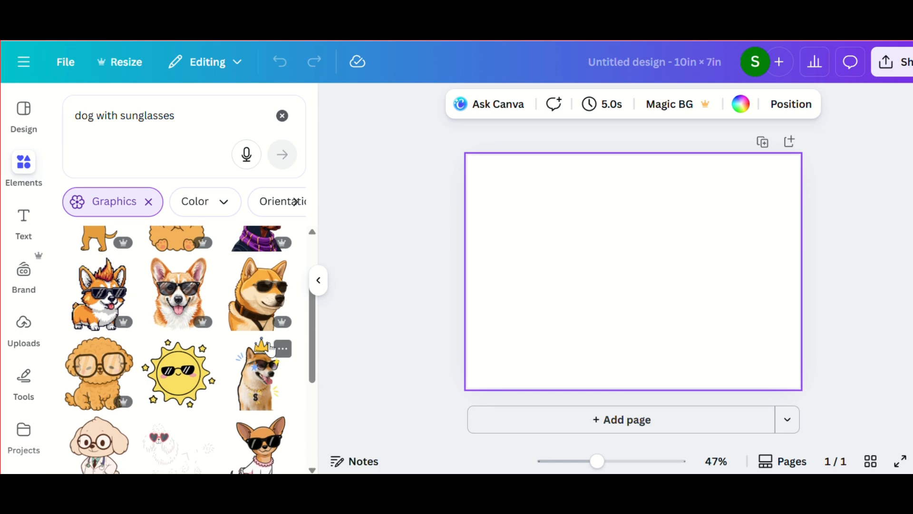
{"action": "scroll", "coordinate": [266, 347], "scroll_direction": "down", "scroll_amount": 2}
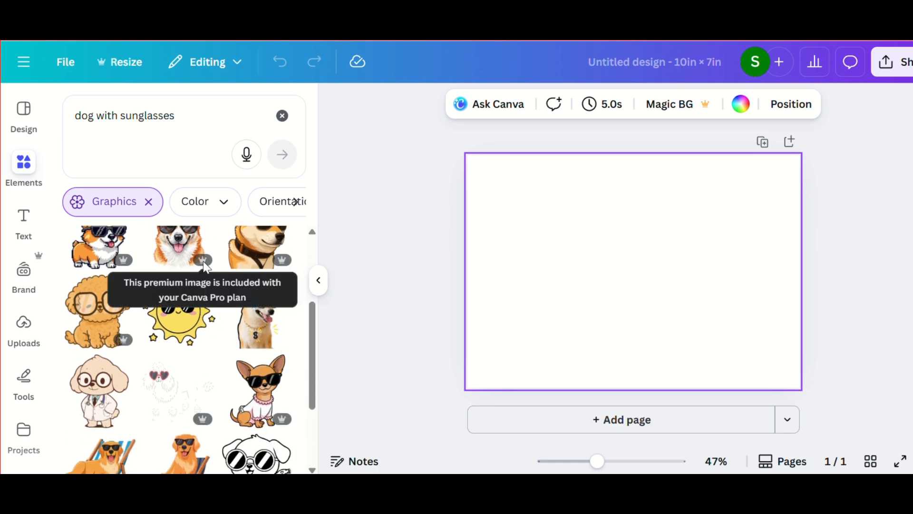
{"action": "scroll", "coordinate": [205, 267], "scroll_direction": "down", "scroll_amount": 5}
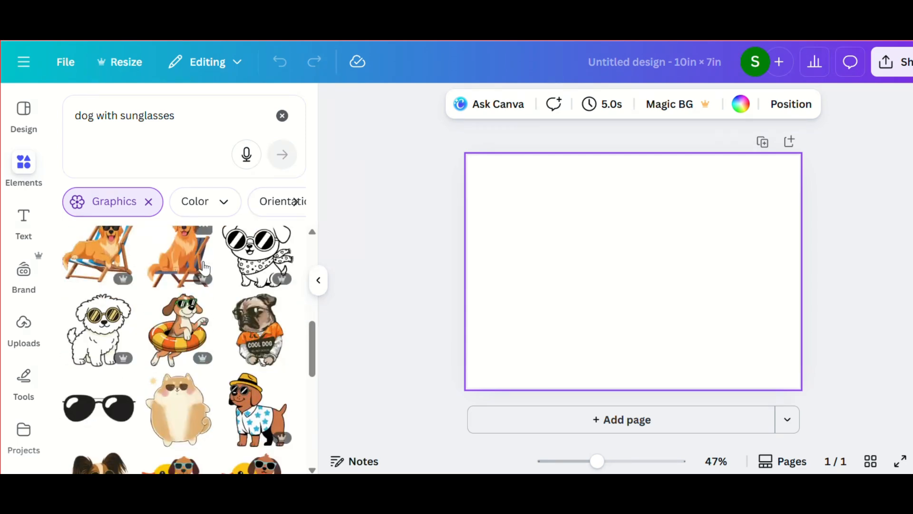
{"action": "scroll", "coordinate": [205, 267], "scroll_direction": "down", "scroll_amount": 6}
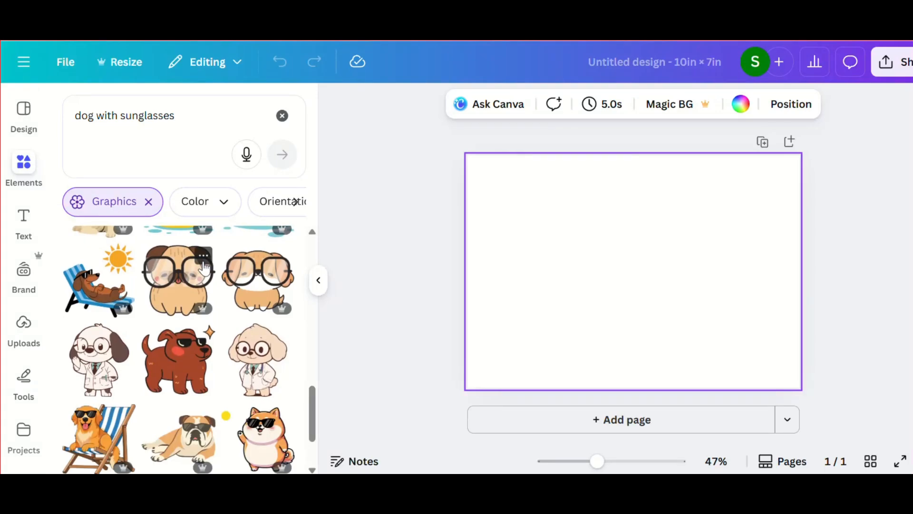
{"action": "scroll", "coordinate": [204, 267], "scroll_direction": "down", "scroll_amount": 3}
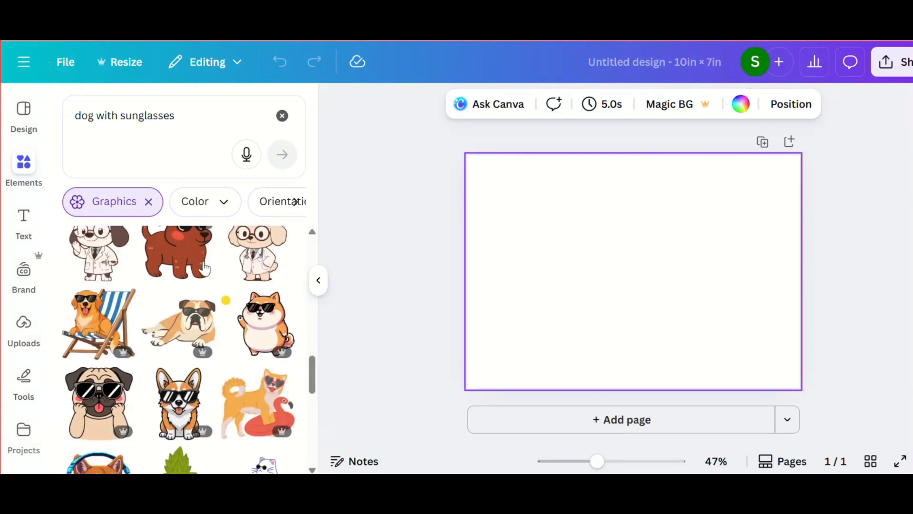
{"action": "scroll", "coordinate": [206, 266], "scroll_direction": "up", "scroll_amount": 4}
{"action": "scroll", "coordinate": [205, 267], "scroll_direction": "down", "scroll_amount": 4}
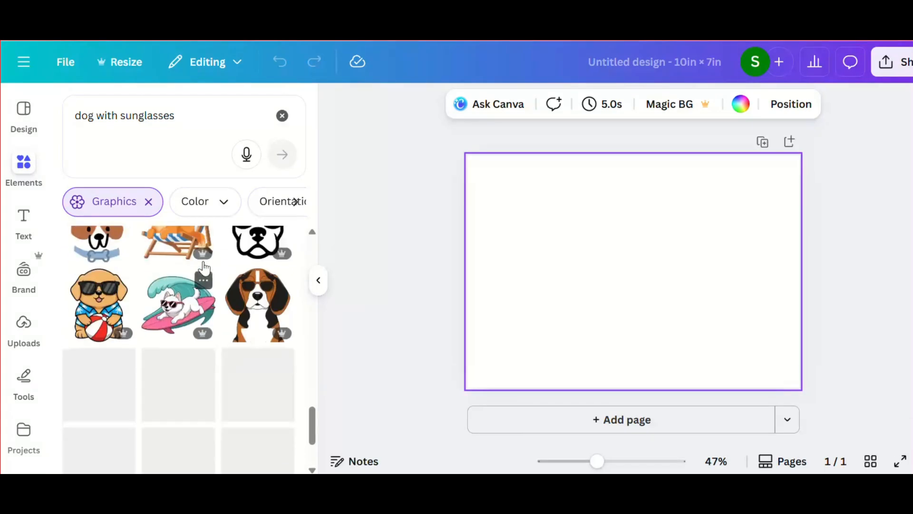
{"action": "scroll", "coordinate": [206, 267], "scroll_direction": "up", "scroll_amount": 4}
{"action": "scroll", "coordinate": [204, 263], "scroll_direction": "up", "scroll_amount": 5}
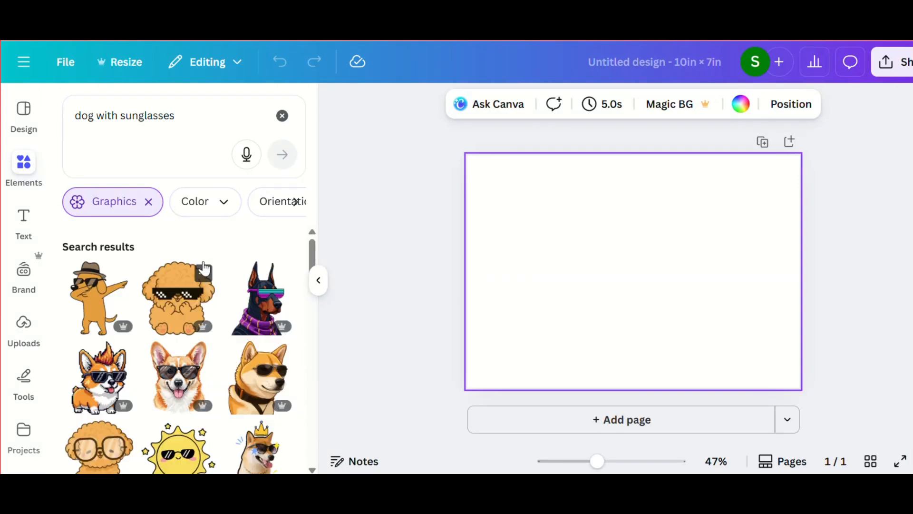
{"action": "scroll", "coordinate": [203, 265], "scroll_direction": "down", "scroll_amount": 2}
{"action": "scroll", "coordinate": [203, 267], "scroll_direction": "down", "scroll_amount": 2}
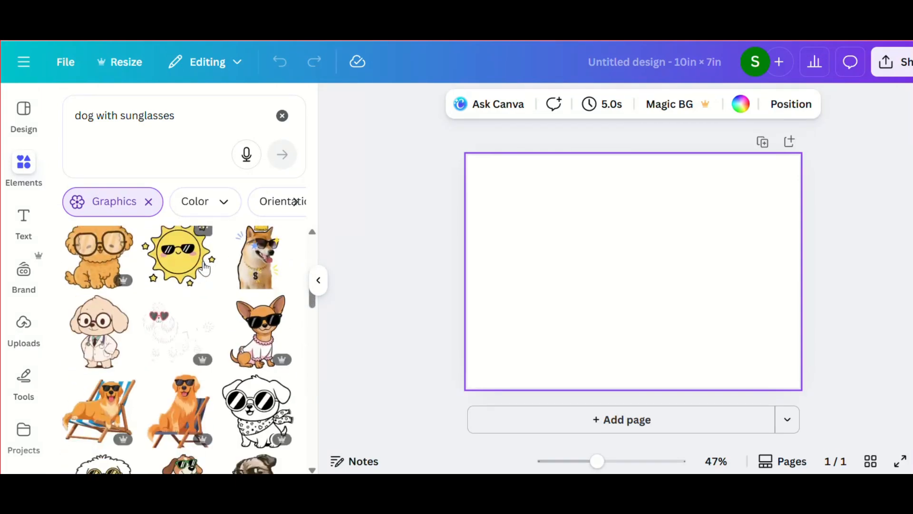
{"action": "scroll", "coordinate": [204, 267], "scroll_direction": "down", "scroll_amount": 2}
{"action": "scroll", "coordinate": [205, 268], "scroll_direction": "down", "scroll_amount": 1}
{"action": "left_click", "coordinate": [261, 310]}
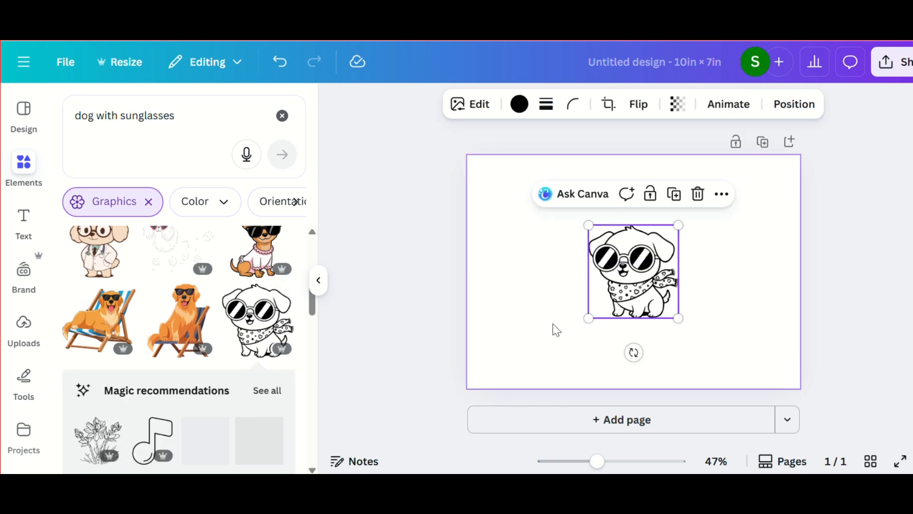
{"action": "left_click_drag", "start_coordinate": [618, 290], "coordinate": [691, 290]}
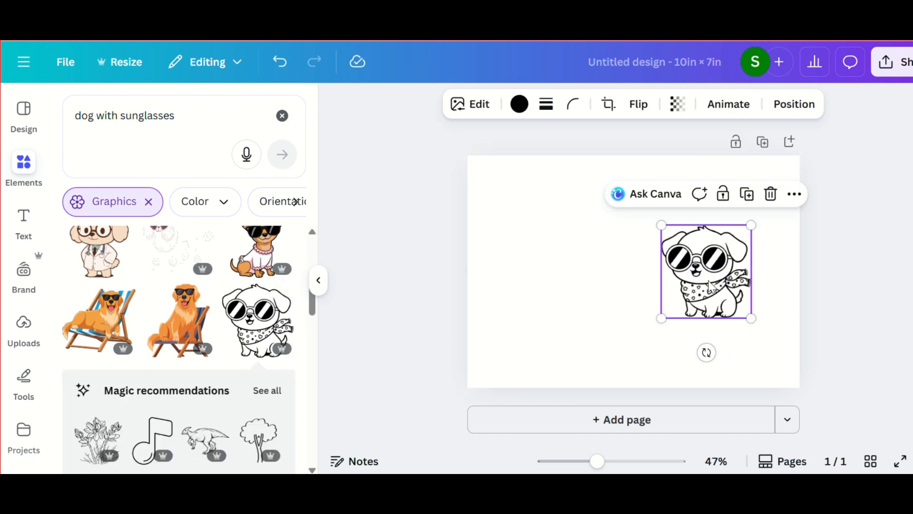
- Search the graphics for "party hat"
{"action": "left_click", "coordinate": [280, 117]}
{"action": "type", "text": "part"}
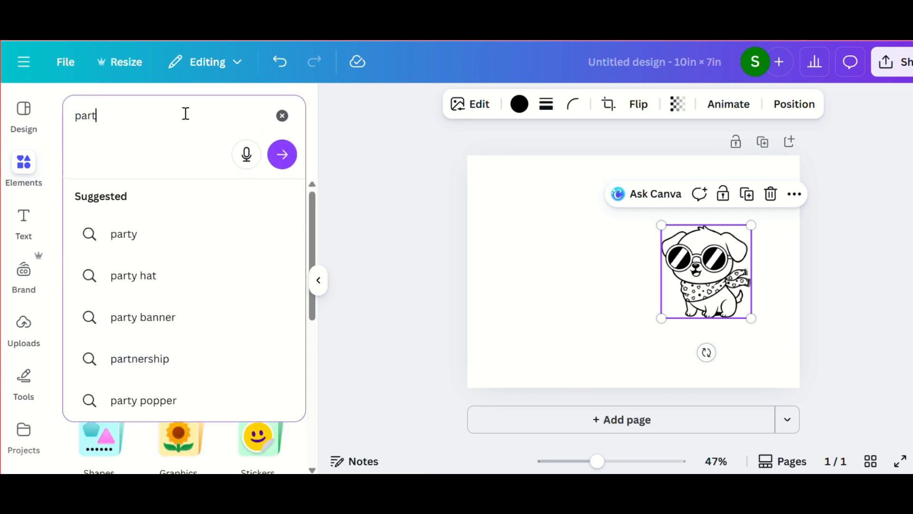
{"action": "left_click", "coordinate": [143, 275]}
{"action": "left_click", "coordinate": [116, 208]}
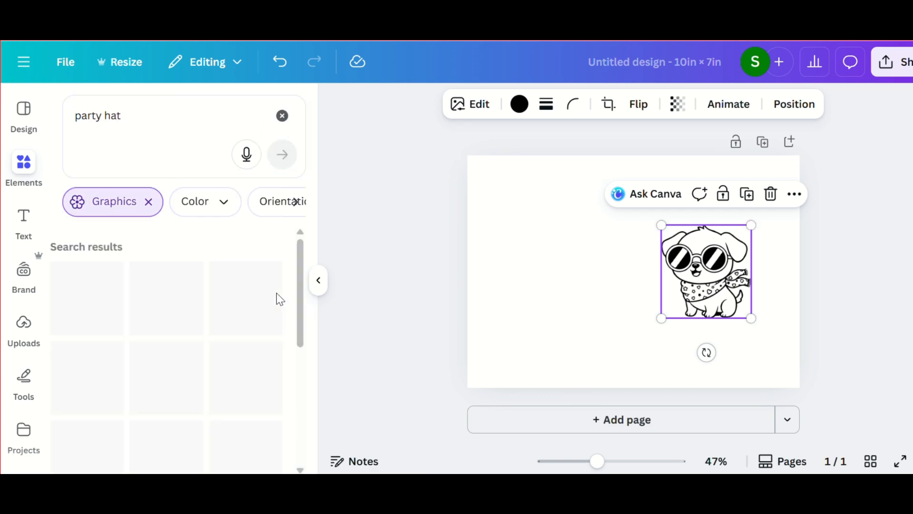
- Add the tilted black-and-white outline party hat with circle spots and a bow on its tip to the page
{"action": "scroll", "coordinate": [278, 300], "scroll_direction": "down", "scroll_amount": 2}
{"action": "scroll", "coordinate": [278, 300], "scroll_direction": "down", "scroll_amount": 2}
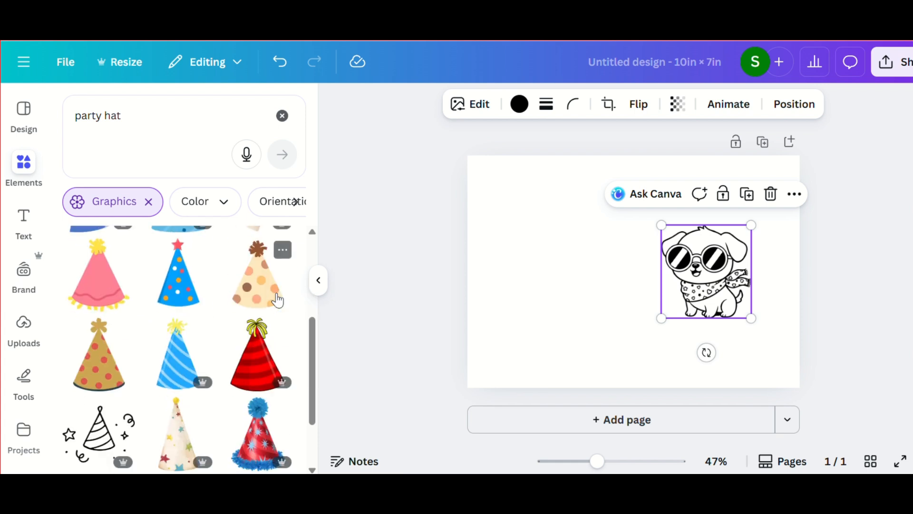
{"action": "scroll", "coordinate": [278, 300], "scroll_direction": "down", "scroll_amount": 4}
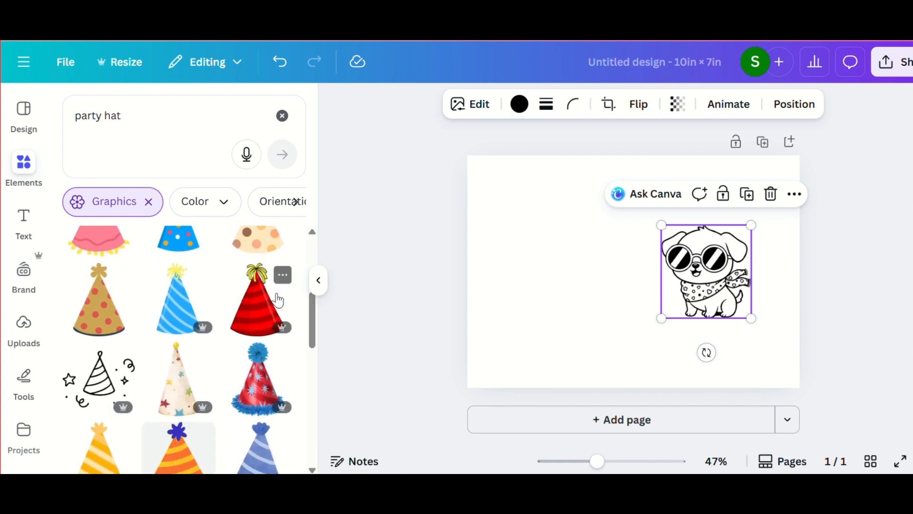
{"action": "scroll", "coordinate": [277, 299], "scroll_direction": "down", "scroll_amount": 4}
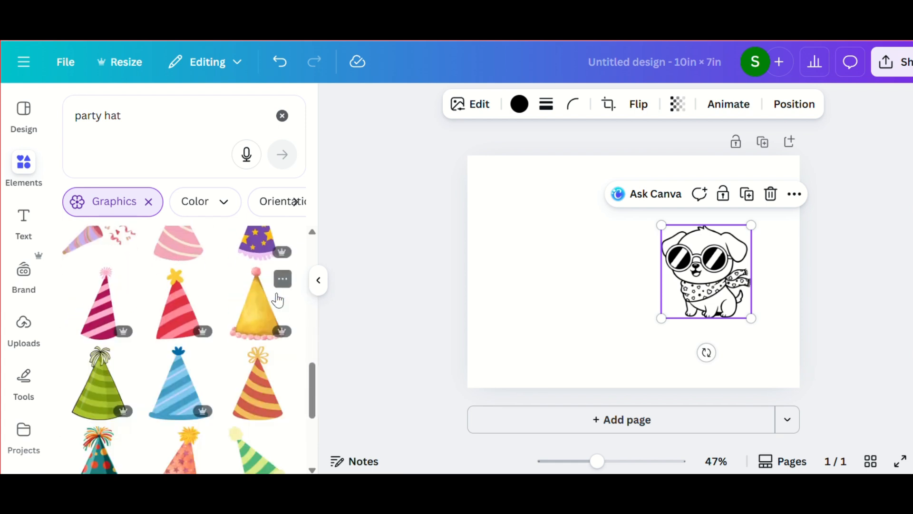
{"action": "scroll", "coordinate": [277, 300], "scroll_direction": "down", "scroll_amount": 3}
{"action": "scroll", "coordinate": [278, 299], "scroll_direction": "down", "scroll_amount": 2}
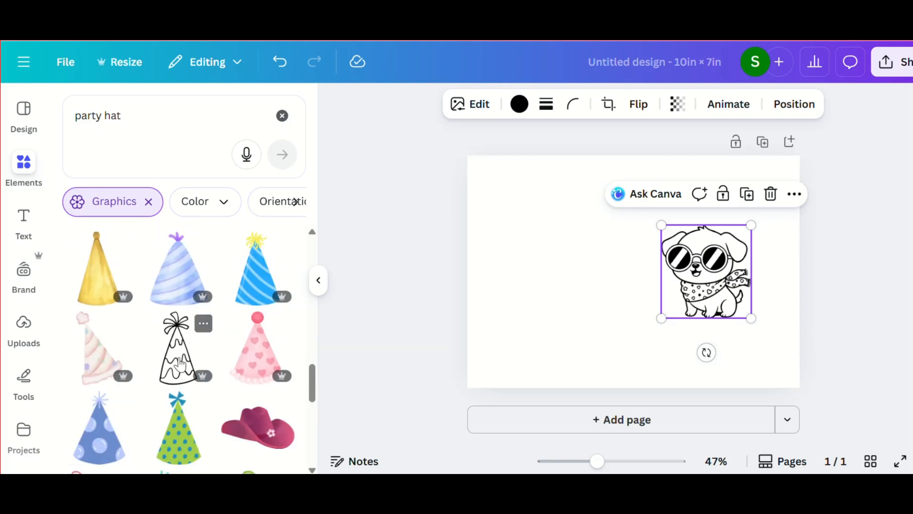
{"action": "scroll", "coordinate": [182, 363], "scroll_direction": "down", "scroll_amount": 2}
{"action": "scroll", "coordinate": [179, 357], "scroll_direction": "down", "scroll_amount": 2}
{"action": "left_click", "coordinate": [121, 347]}
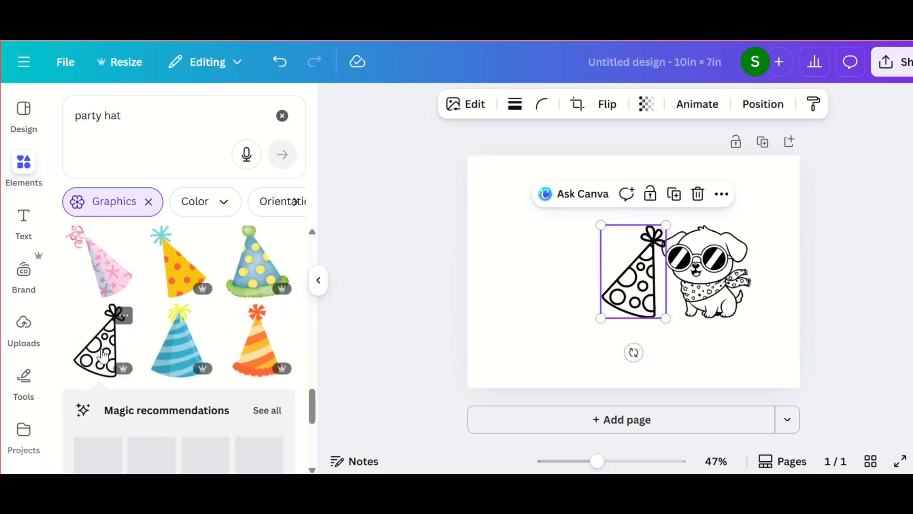
- Rotate the party hat upright, scale it down and fit it on top of the puppy's head
{"action": "left_click_drag", "start_coordinate": [627, 262], "coordinate": [660, 239]}
{"action": "left_click_drag", "start_coordinate": [666, 329], "coordinate": [685, 315]}
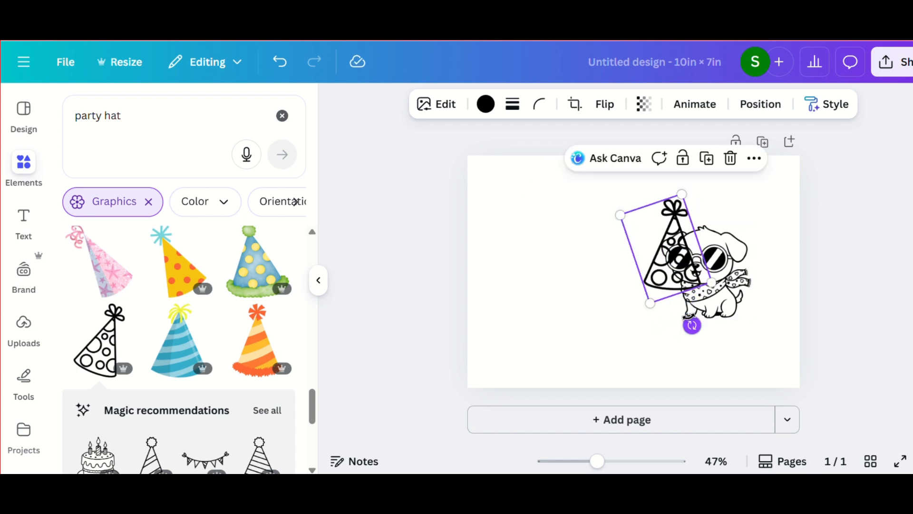
{"action": "left_click_drag", "start_coordinate": [706, 280], "coordinate": [751, 234]}
{"action": "mouse_move", "coordinate": [760, 191]}
{"action": "left_mouse_down"}
{"action": "mouse_move", "coordinate": [750, 177]}
{"action": "mouse_move", "coordinate": [766, 188]}
{"action": "mouse_move", "coordinate": [762, 195]}
{"action": "left_mouse_up"}
{"action": "left_click_drag", "start_coordinate": [737, 238], "coordinate": [727, 230]}
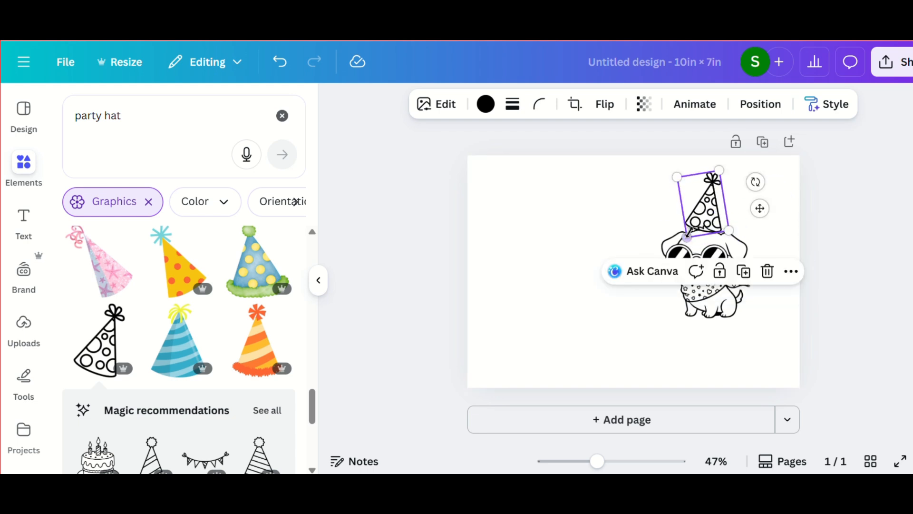
{"action": "left_click_drag", "start_coordinate": [750, 180], "coordinate": [714, 167]}
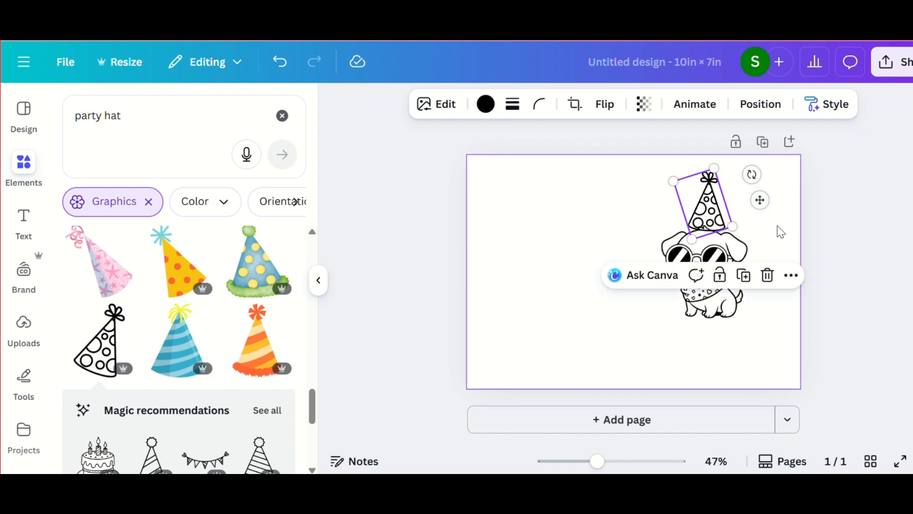
{"action": "left_click", "coordinate": [765, 222]}
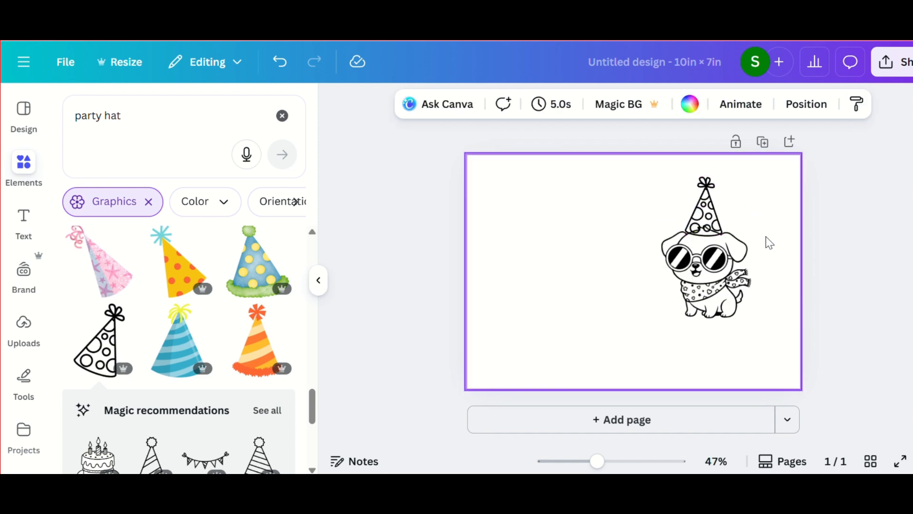
- Group the party hat with the puppy and move the group slightly down and to the right on the page
{"action": "left_click", "coordinate": [599, 259]}
{"action": "left_click", "coordinate": [656, 180]}
{"action": "left_click_drag", "start_coordinate": [657, 180], "coordinate": [733, 316]}
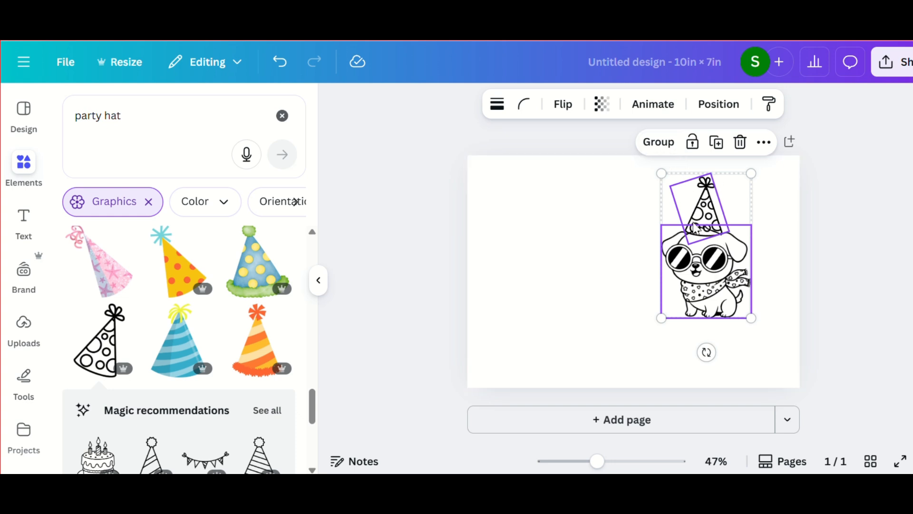
{"action": "left_click", "coordinate": [654, 141]}
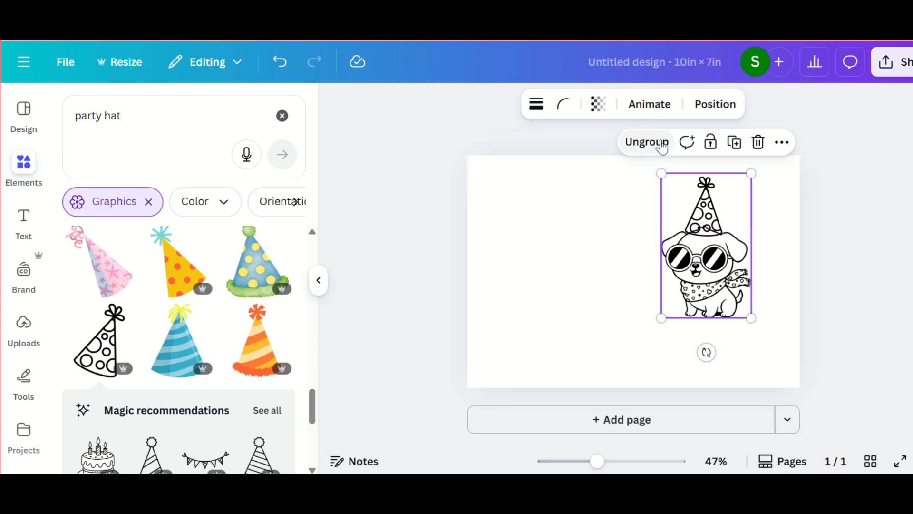
{"action": "left_click_drag", "start_coordinate": [700, 223], "coordinate": [712, 249]}
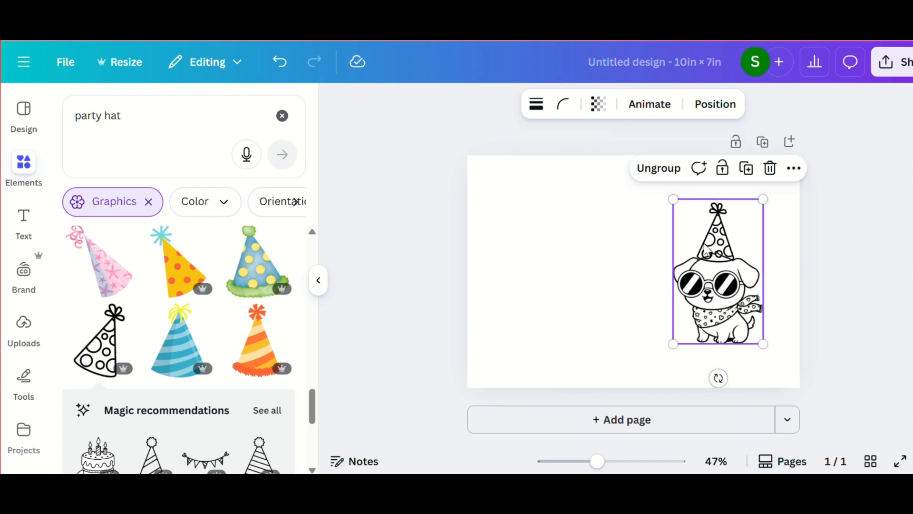
{"action": "left_click", "coordinate": [642, 235]}
- Add a title text reading "Happy Birthday to youuuuuu!" and place it beside the puppy
{"action": "left_click", "coordinate": [36, 223]}
{"action": "left_click", "coordinate": [116, 282]}
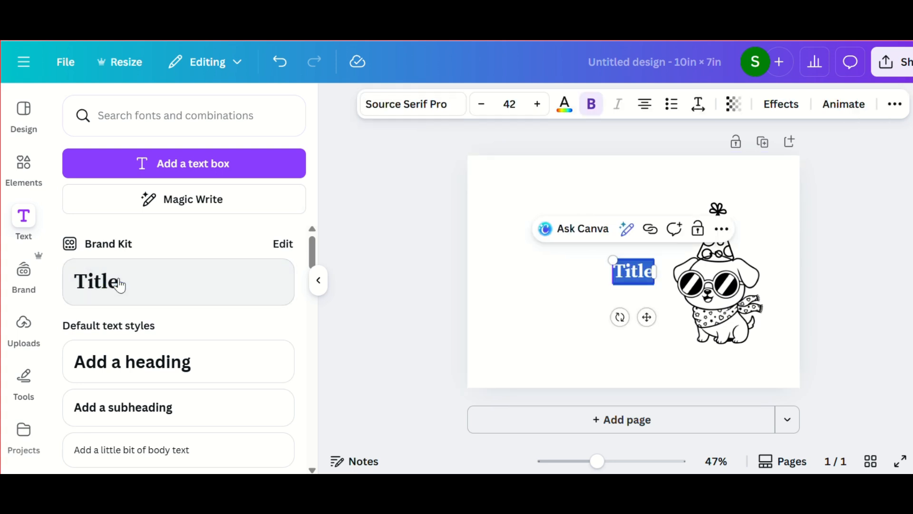
{"action": "type", "text": "Happy Birthda"}
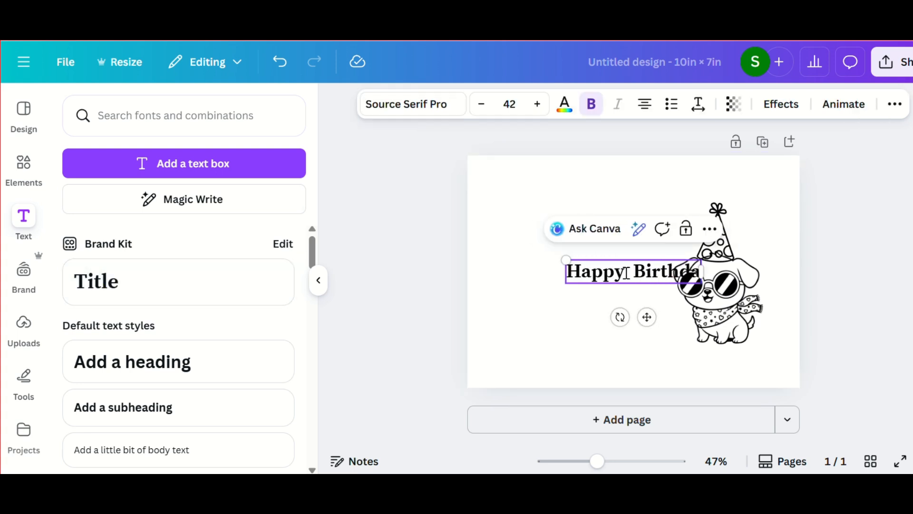
{"action": "type", "text": "y to "}
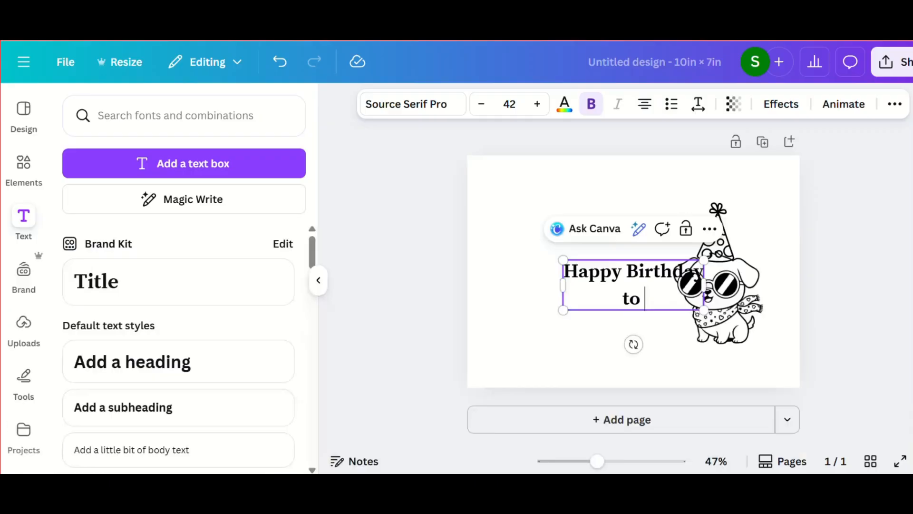
{"action": "type", "text": "youuuuuu!"}
{"action": "key", "text": "Escape"}
{"action": "left_click", "coordinate": [556, 218]}
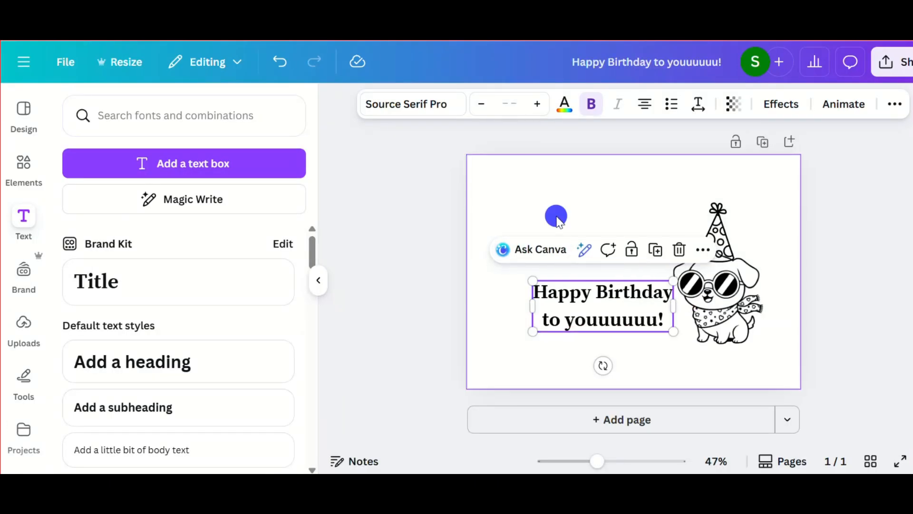
- Set the font size of the birthday greeting to 32
{"action": "left_click", "coordinate": [508, 110]}
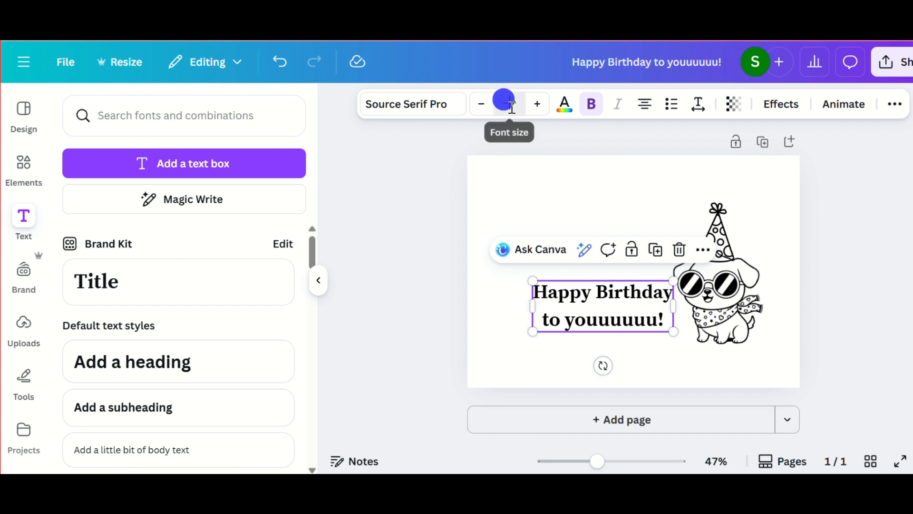
{"action": "scroll", "coordinate": [488, 318], "scroll_direction": "down", "scroll_amount": 2}
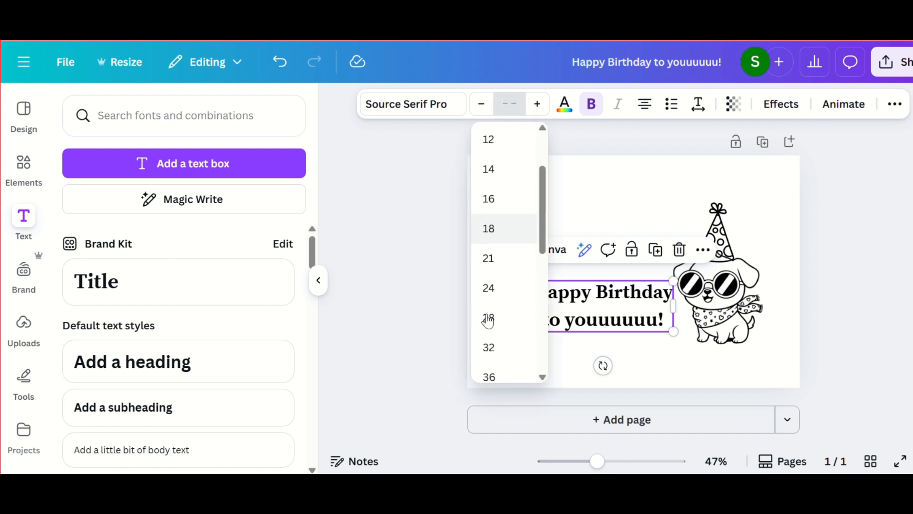
{"action": "left_click", "coordinate": [490, 346]}
{"action": "left_click", "coordinate": [492, 337]}
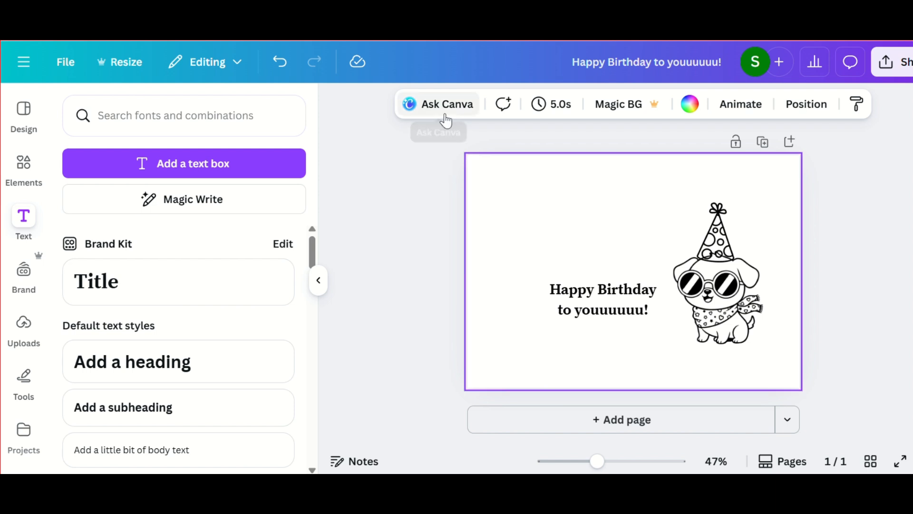
- Change the birthday greeting's font to Comic Sans in bold
{"action": "left_click", "coordinate": [590, 322]}
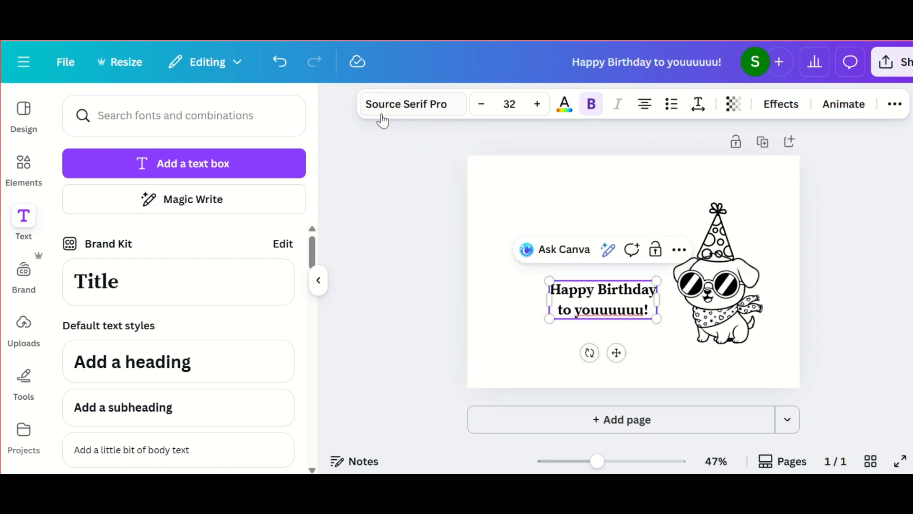
{"action": "left_click", "coordinate": [402, 108]}
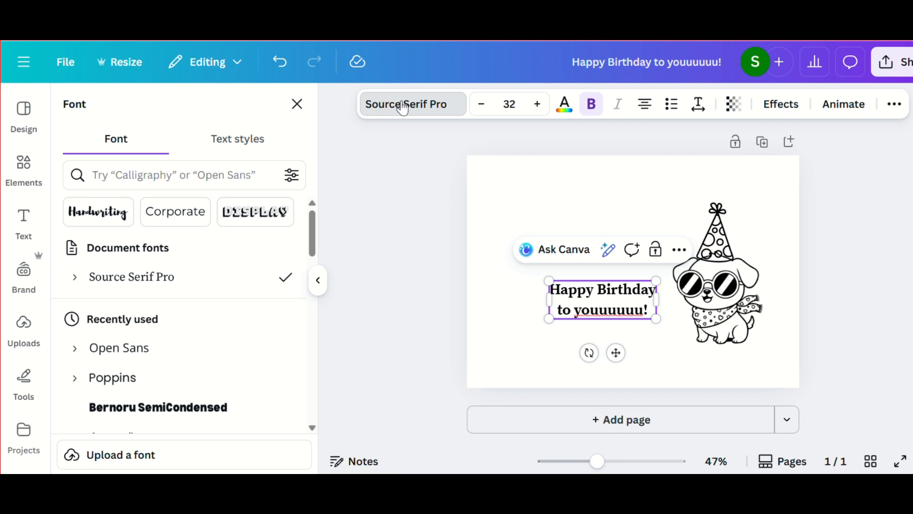
{"action": "scroll", "coordinate": [168, 279], "scroll_direction": "down", "scroll_amount": 3}
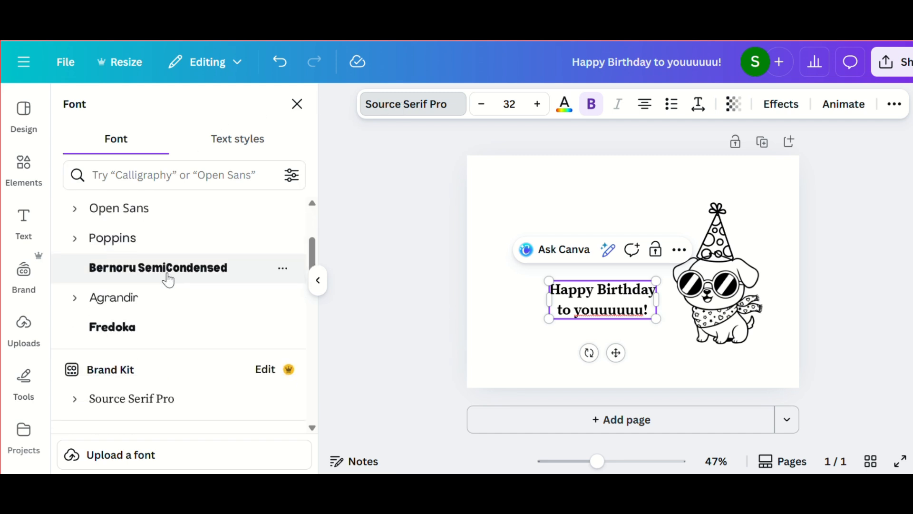
{"action": "scroll", "coordinate": [168, 279], "scroll_direction": "down", "scroll_amount": 6}
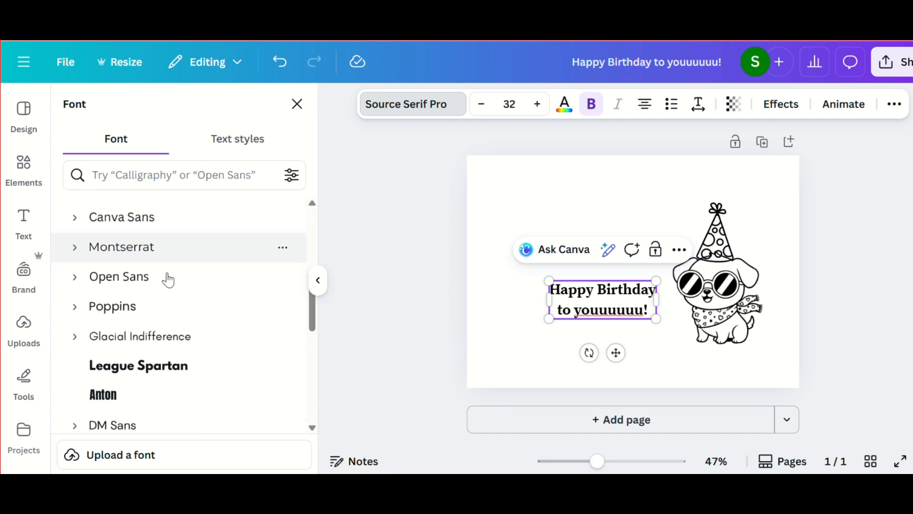
{"action": "scroll", "coordinate": [169, 280], "scroll_direction": "down", "scroll_amount": 3}
{"action": "scroll", "coordinate": [167, 278], "scroll_direction": "down", "scroll_amount": 6}
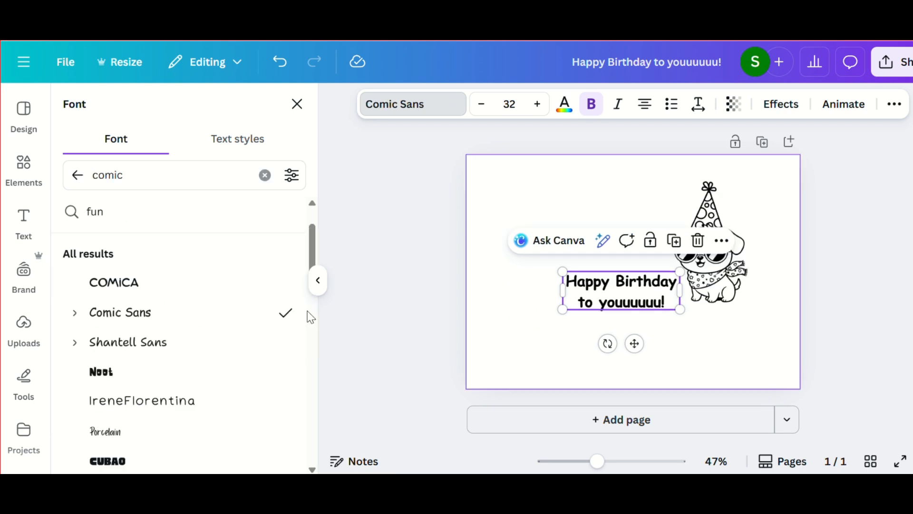
{"action": "left_click", "coordinate": [133, 312]}
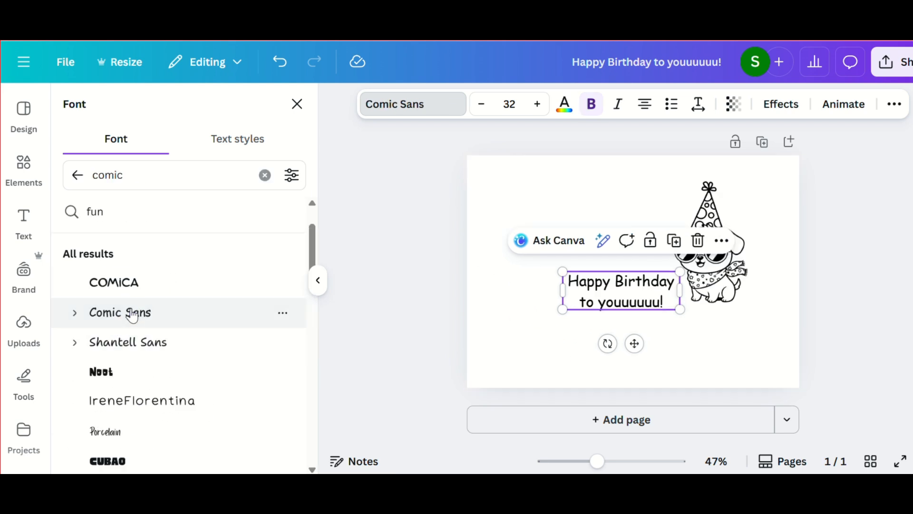
{"action": "left_click", "coordinate": [592, 103]}
{"action": "left_click", "coordinate": [441, 250]}
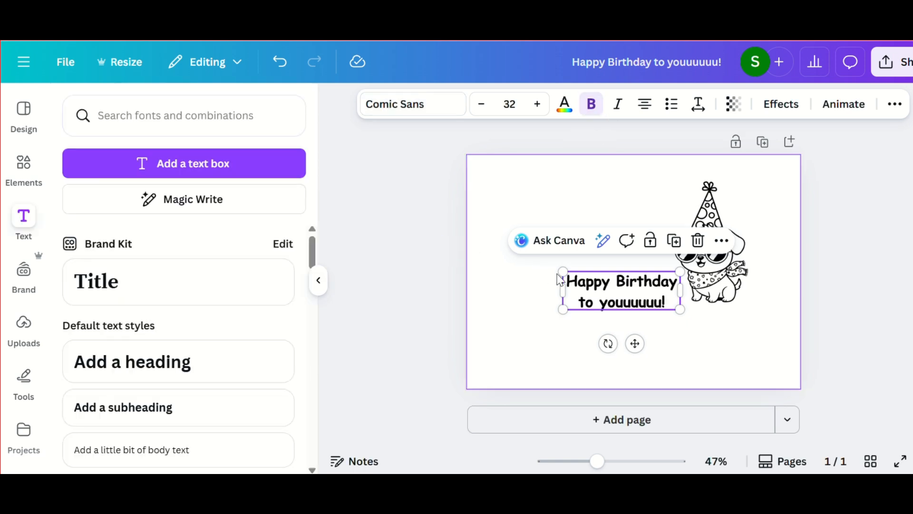
- Move the birthday greeting directly below the puppy
{"action": "left_click_drag", "start_coordinate": [571, 281], "coordinate": [632, 330]}
{"action": "left_click", "coordinate": [679, 326]}
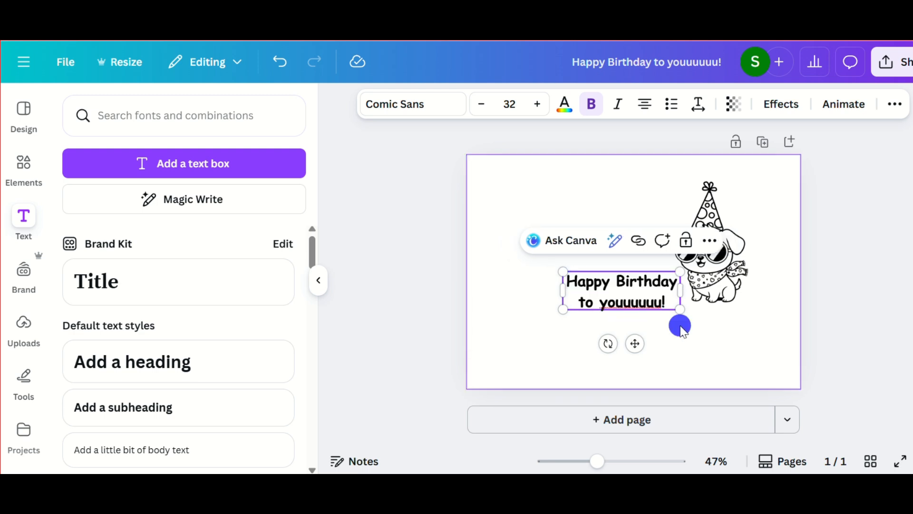
{"action": "left_click", "coordinate": [642, 285]}
{"action": "left_click_drag", "start_coordinate": [644, 285], "coordinate": [738, 324]}
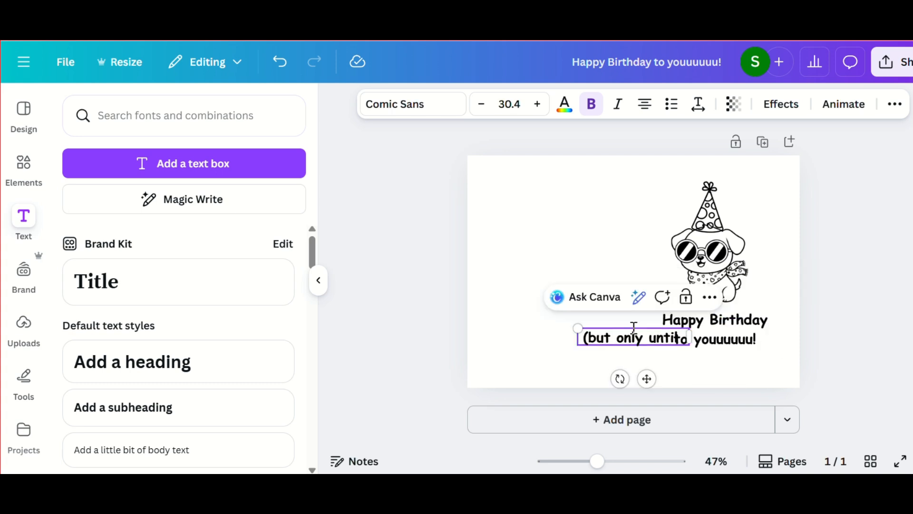
- Complete the second text as "(but only until about 9:00pm)", widen it to one line and set it to regular weight, size 20.4
{"action": "type", "text": "about 9:00pm)"}
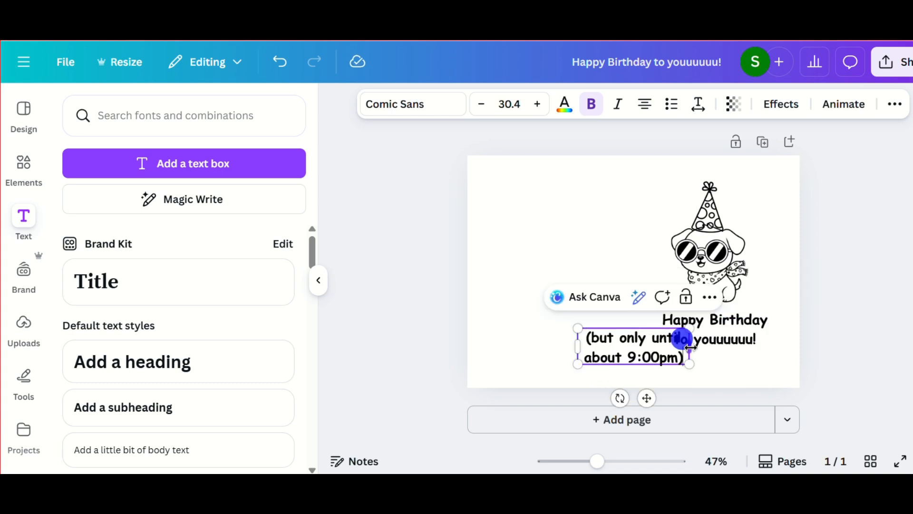
{"action": "left_click_drag", "start_coordinate": [689, 346], "coordinate": [774, 344]}
{"action": "left_click", "coordinate": [482, 105]}
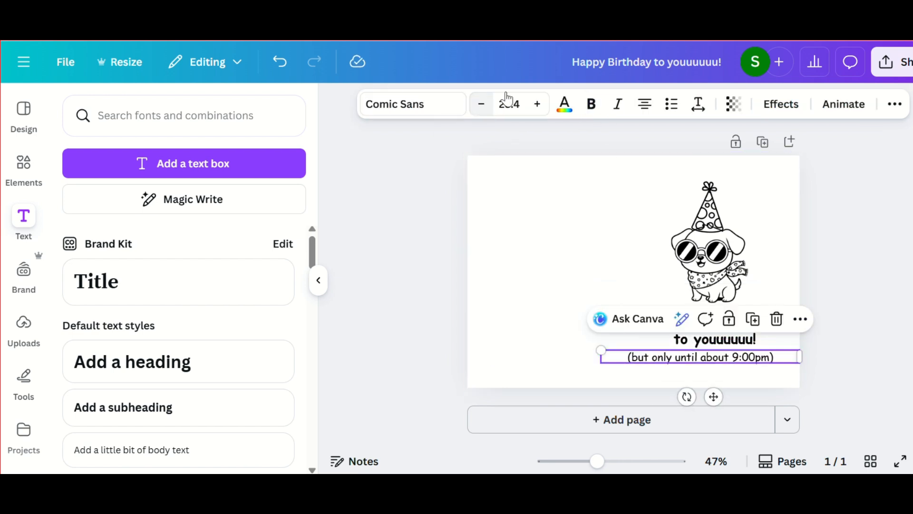
{"action": "left_click", "coordinate": [483, 106]}
{"action": "left_click", "coordinate": [482, 106]}
- Place the 9:00pm line just below the birthday greeting and shift both texts together under the puppy
{"action": "left_click_drag", "start_coordinate": [711, 396], "coordinate": [719, 399]}
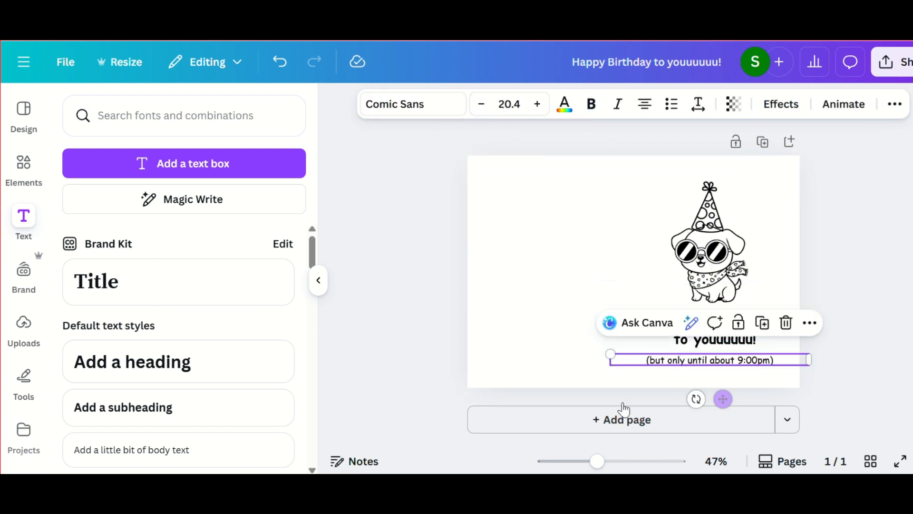
{"action": "left_click", "coordinate": [570, 235]}
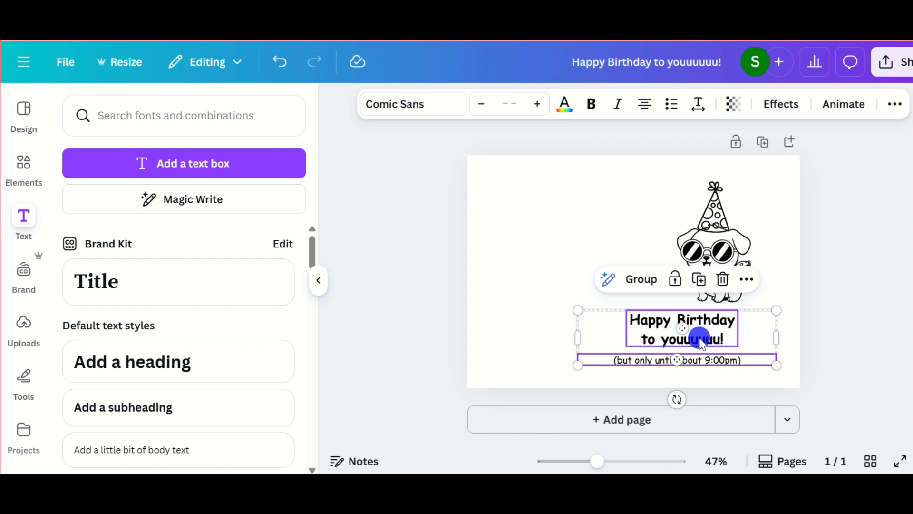
{"action": "left_click_drag", "start_coordinate": [698, 336], "coordinate": [726, 331]}
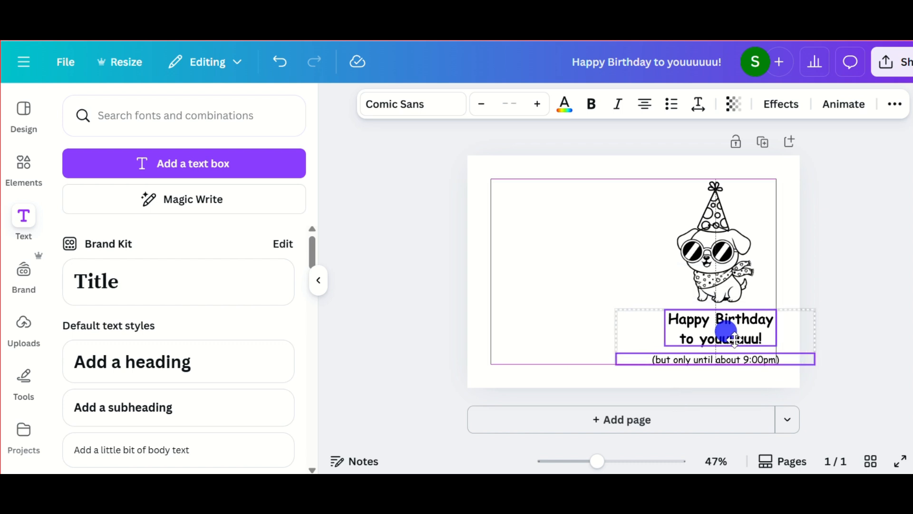
{"action": "left_click", "coordinate": [768, 196]}
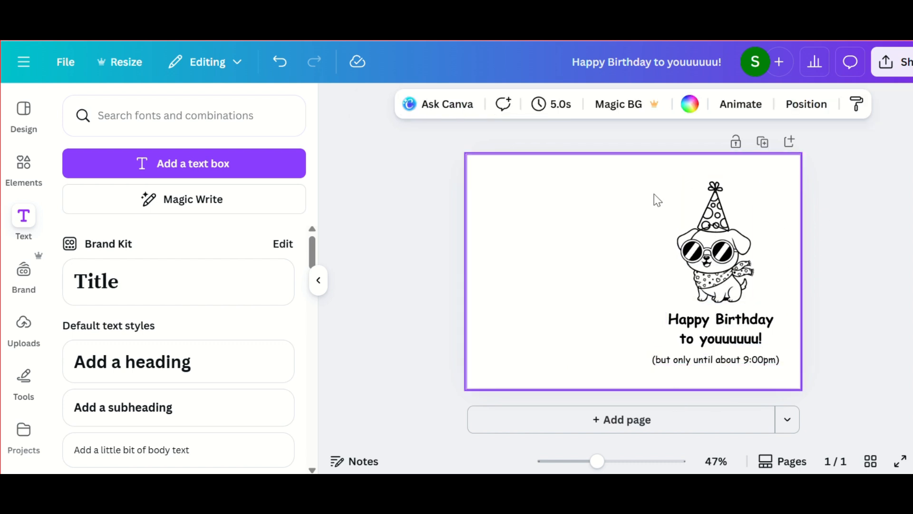
- Align the puppy, the birthday greeting and the 9:00pm line on a common horizontal center
{"action": "left_click_drag", "start_coordinate": [654, 173], "coordinate": [775, 363]}
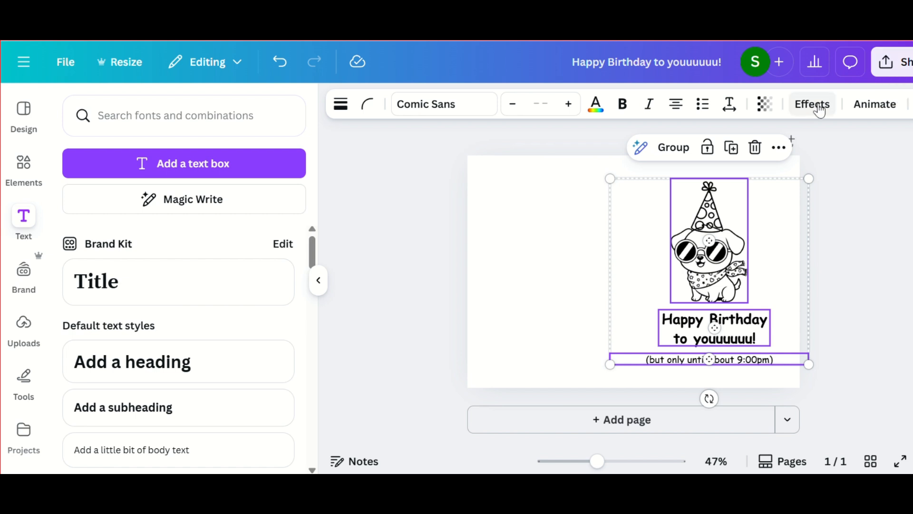
{"action": "left_click", "coordinate": [908, 104]}
{"action": "left_click", "coordinate": [880, 148]}
{"action": "left_click", "coordinate": [266, 329]}
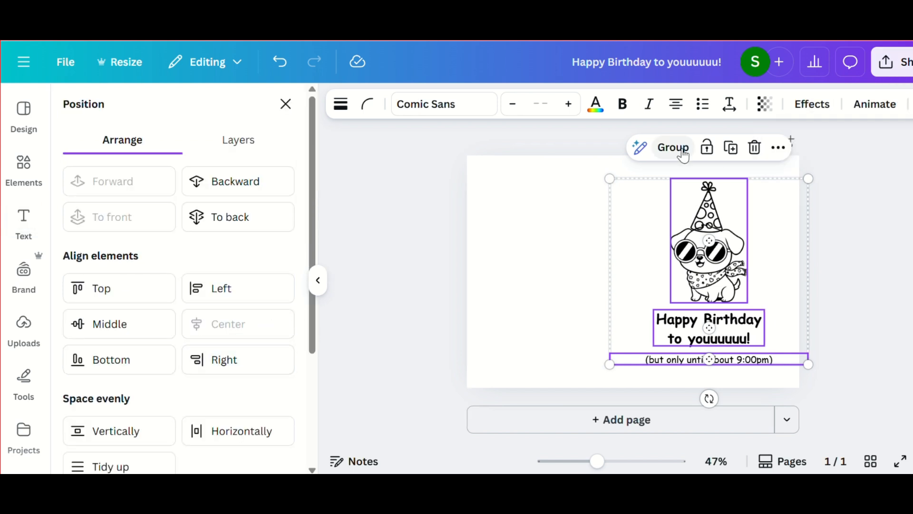
- Shrink the puppy and both texts together to fit within the page's right edge and group them
{"action": "left_click_drag", "start_coordinate": [808, 363], "coordinate": [807, 362]}
{"action": "left_click", "coordinate": [669, 147]}
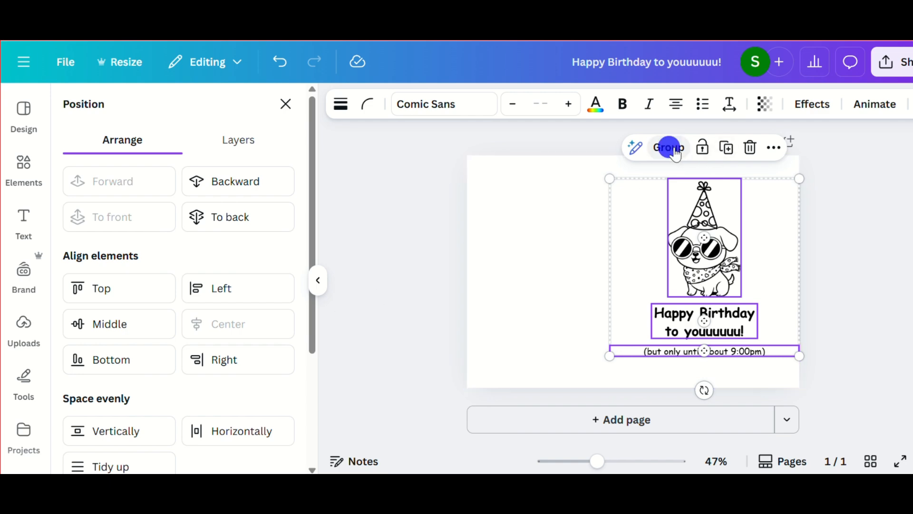
{"action": "left_click", "coordinate": [541, 294]}
- Add a rectangle and stretch it over the full height of the page's right half, out to the right edge
{"action": "left_click", "coordinate": [24, 163]}
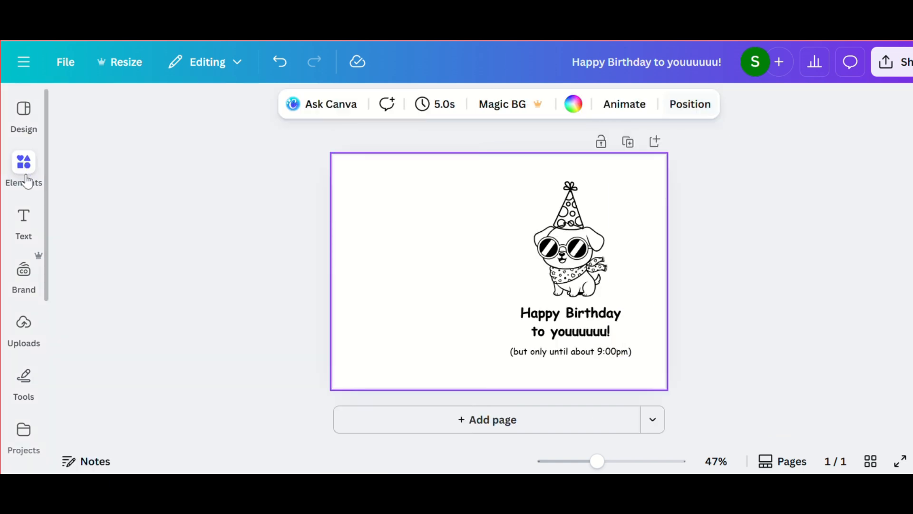
{"action": "left_click", "coordinate": [282, 115]}
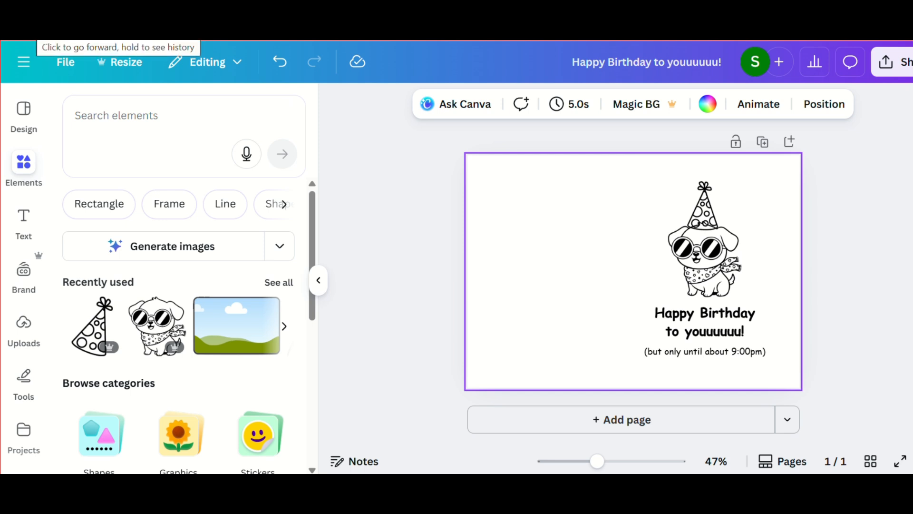
{"action": "left_click", "coordinate": [99, 204]}
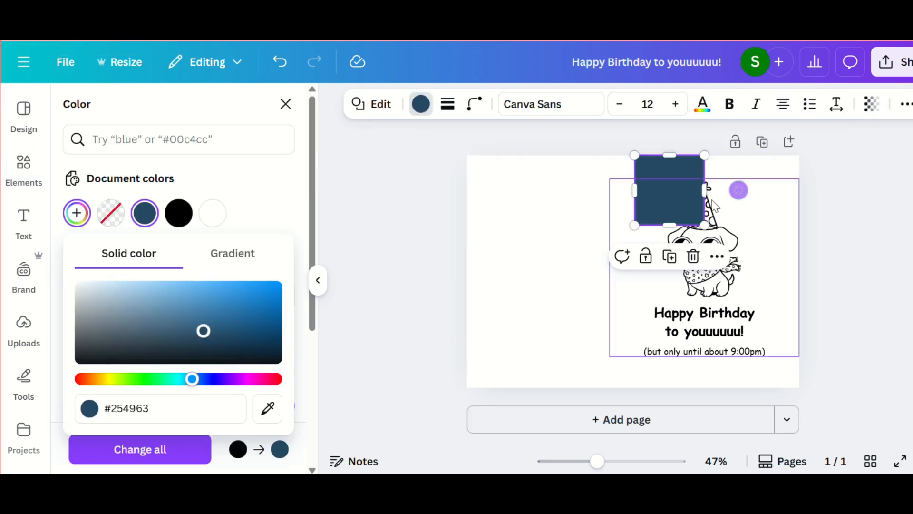
{"action": "left_click_drag", "start_coordinate": [703, 193], "coordinate": [799, 191]}
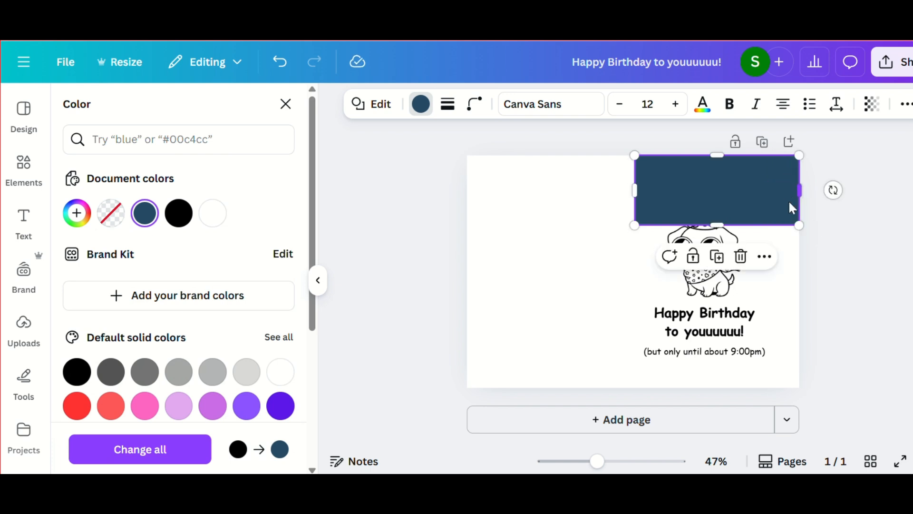
{"action": "left_click_drag", "start_coordinate": [716, 230], "coordinate": [718, 388]}
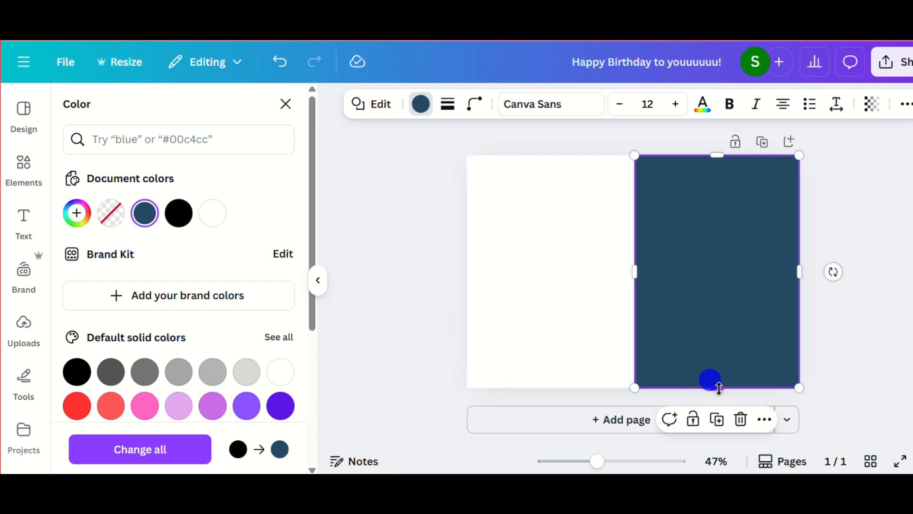
- Send the dark blue rectangle to the back, behind the puppy and text group
{"action": "right_click", "coordinate": [712, 261]}
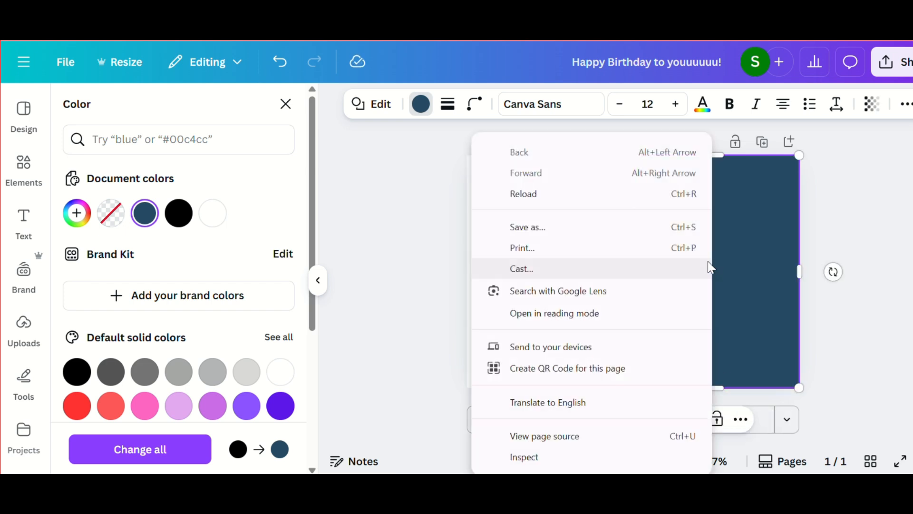
{"action": "right_click", "coordinate": [755, 261]}
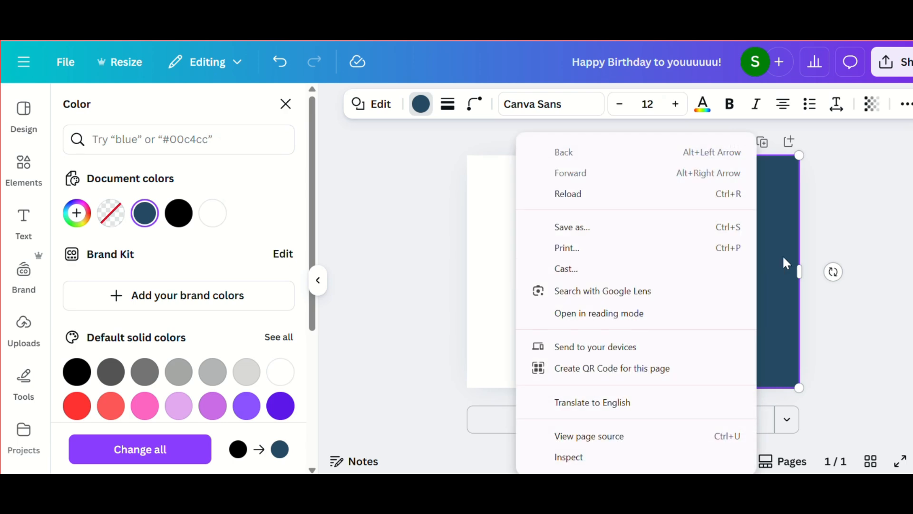
{"action": "left_click", "coordinate": [828, 237]}
{"action": "right_click", "coordinate": [737, 244]}
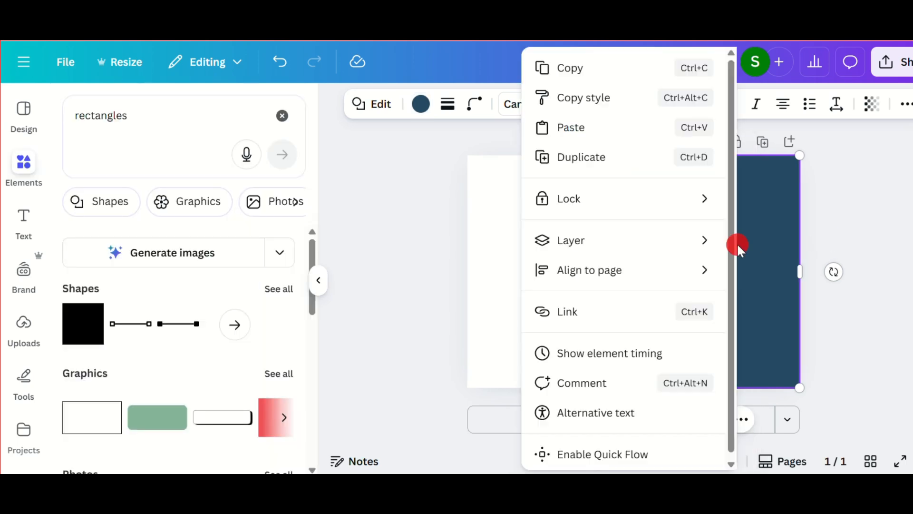
{"action": "mouse_move", "coordinate": [627, 237]}
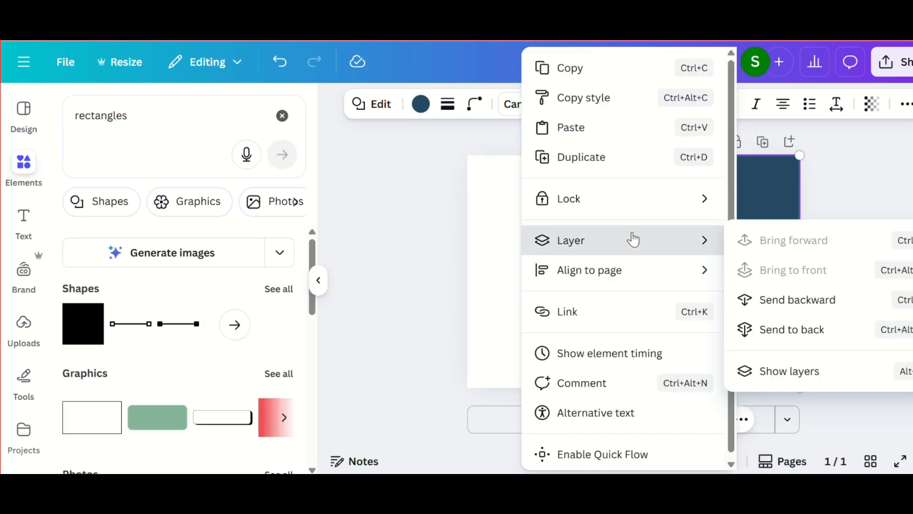
{"action": "left_click", "coordinate": [775, 330]}
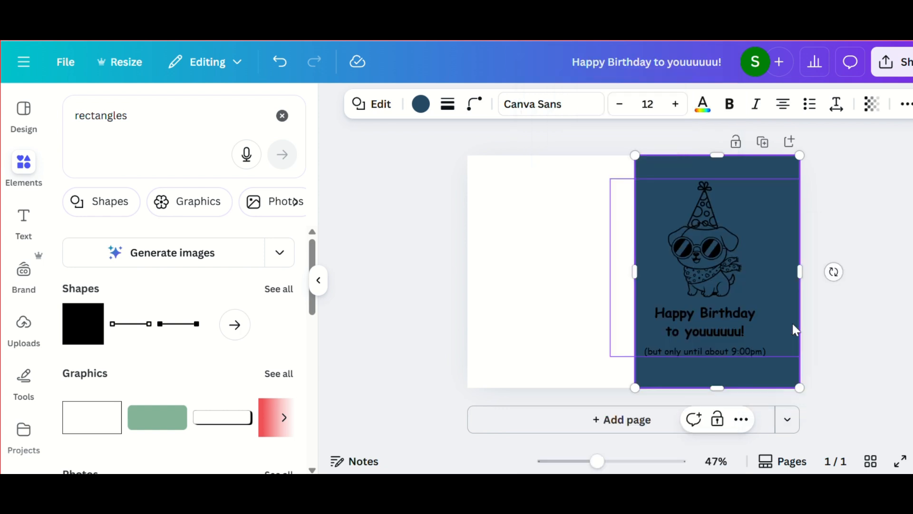
{"action": "left_click", "coordinate": [848, 313]}
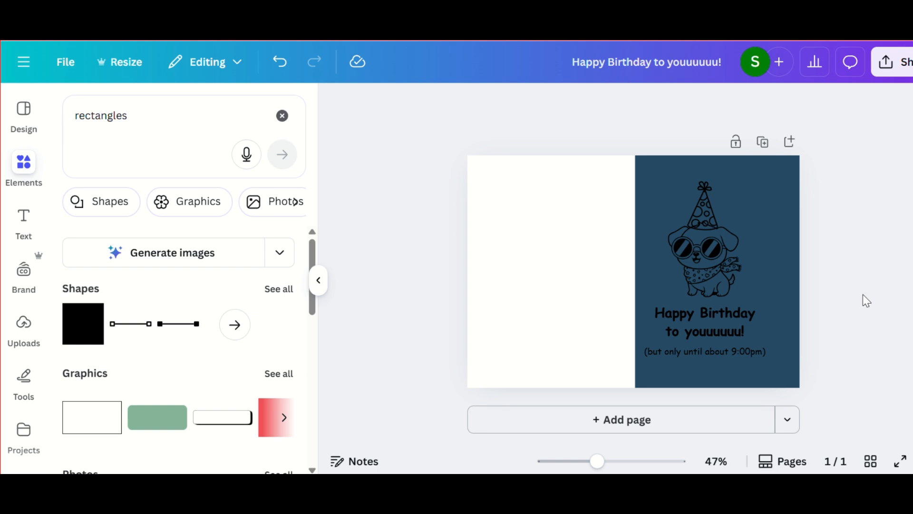
- Center the blue rectangle and the puppy and text group horizontally on each other
{"action": "left_click", "coordinate": [742, 265]}
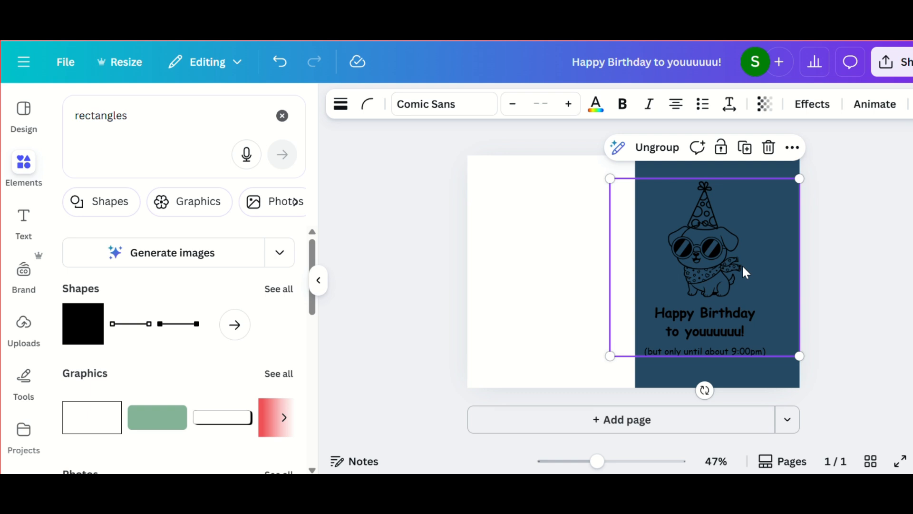
{"action": "left_click", "coordinate": [773, 162], "text": "shift"}
{"action": "left_click", "coordinate": [893, 102]}
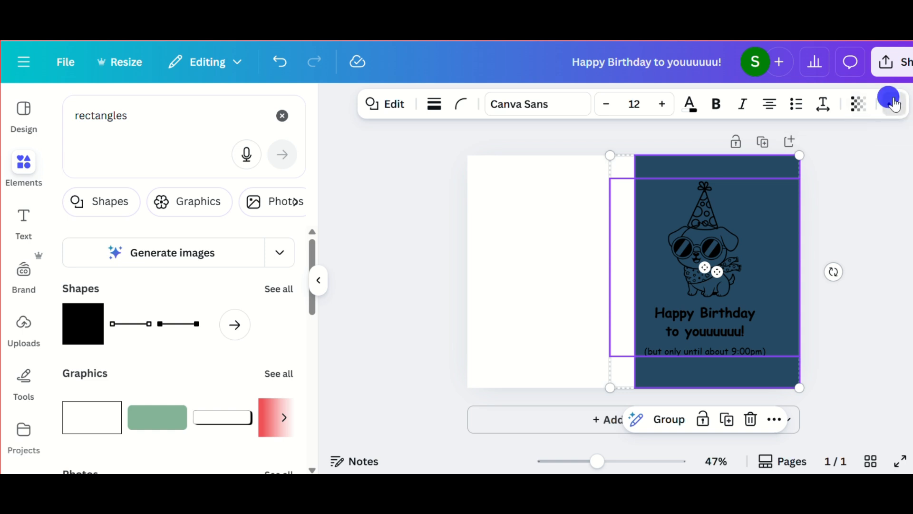
{"action": "left_click", "coordinate": [842, 136]}
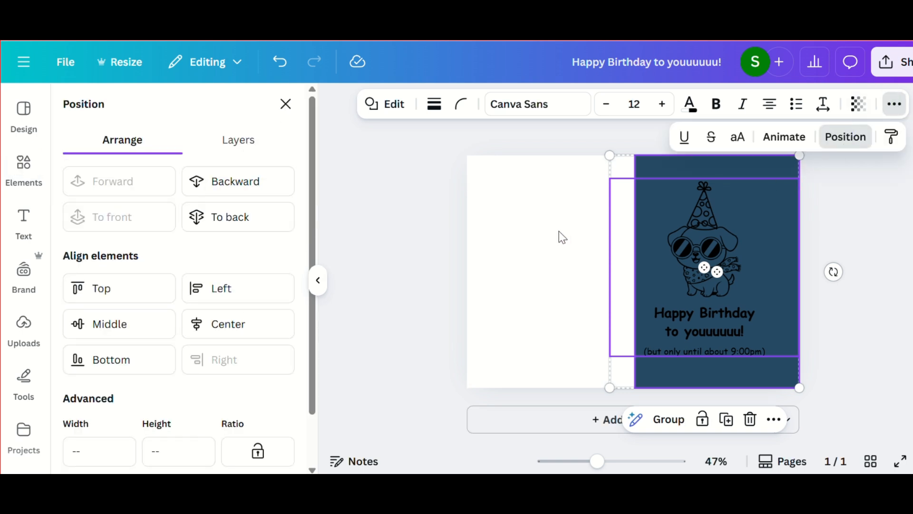
{"action": "left_click", "coordinate": [261, 320]}
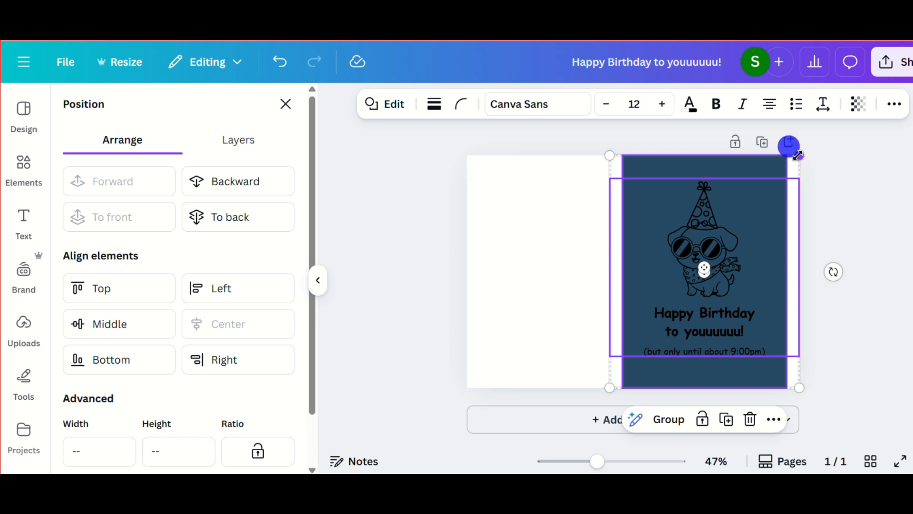
- Enlarge the rectangle and artwork together to the page's right edge, and extend the rectangle to the page's left edge
{"action": "left_click_drag", "start_coordinate": [798, 155], "coordinate": [826, 151]}
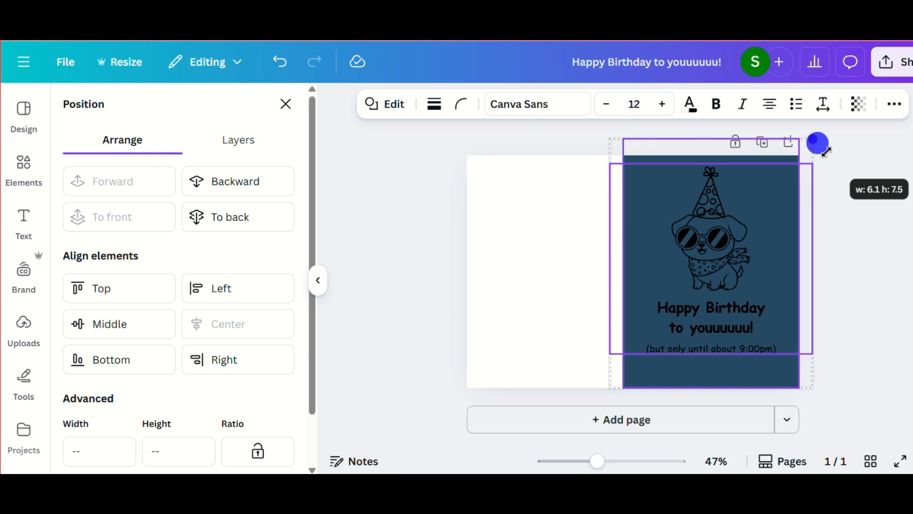
{"action": "left_click_drag", "start_coordinate": [827, 151], "coordinate": [827, 151]}
{"action": "left_click_drag", "start_coordinate": [490, 259], "coordinate": [333, 251]}
{"action": "left_click", "coordinate": [261, 263]}
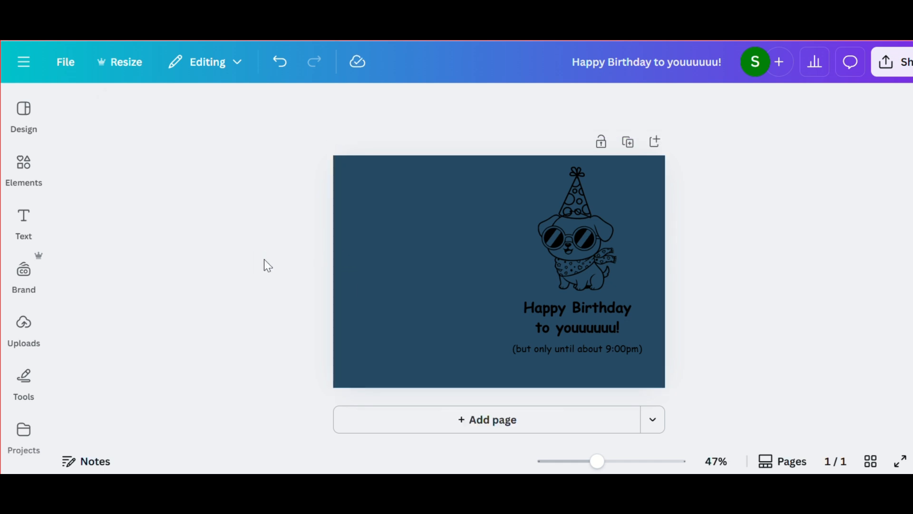
- Remove the rectangle's fill color and bring its upper edge down to the page's upper edge
{"action": "left_click", "coordinate": [387, 259]}
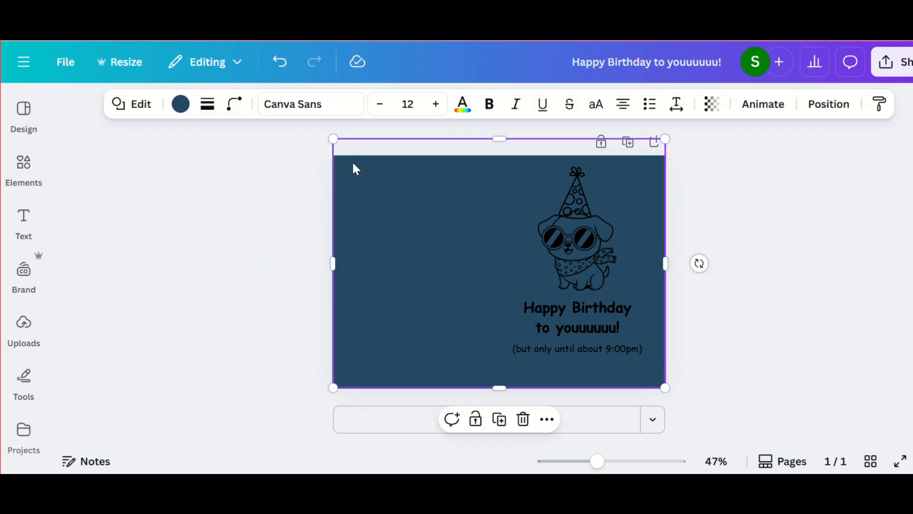
{"action": "left_click", "coordinate": [181, 105]}
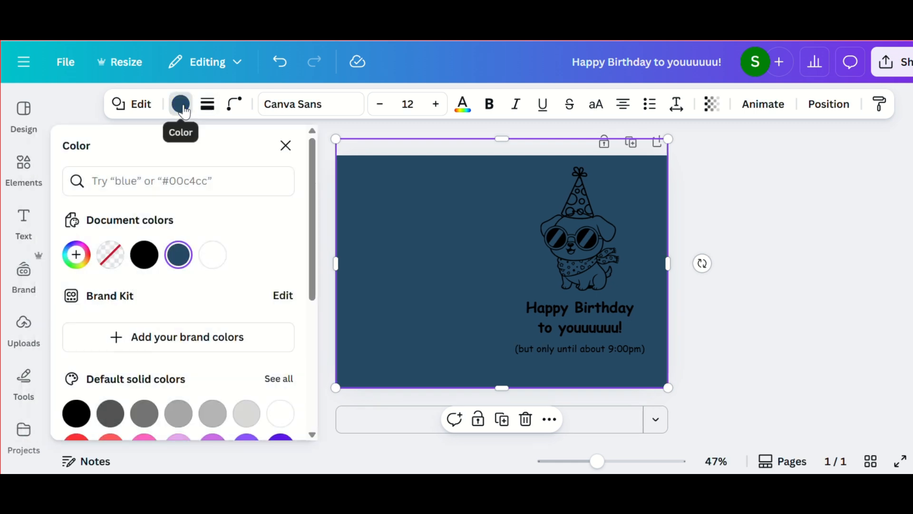
{"action": "left_click", "coordinate": [110, 255]}
{"action": "left_click_drag", "start_coordinate": [502, 138], "coordinate": [503, 153]}
- Give the unfilled rectangle around the card a long-dashed outline
{"action": "left_click", "coordinate": [207, 105]}
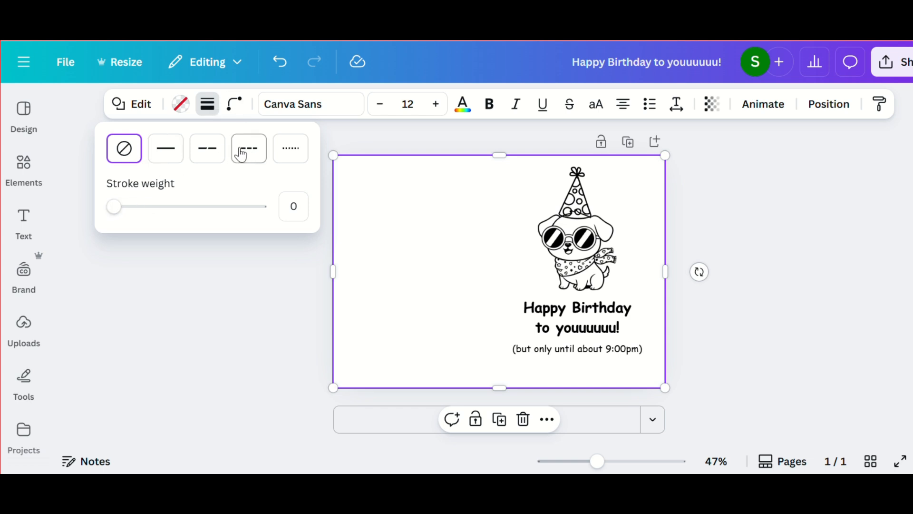
{"action": "left_click", "coordinate": [209, 149]}
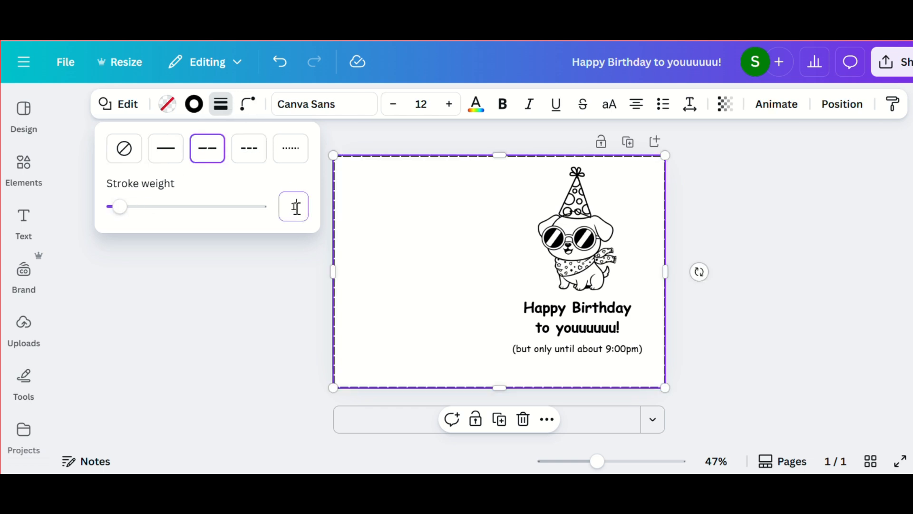
{"action": "left_click", "coordinate": [437, 164]}
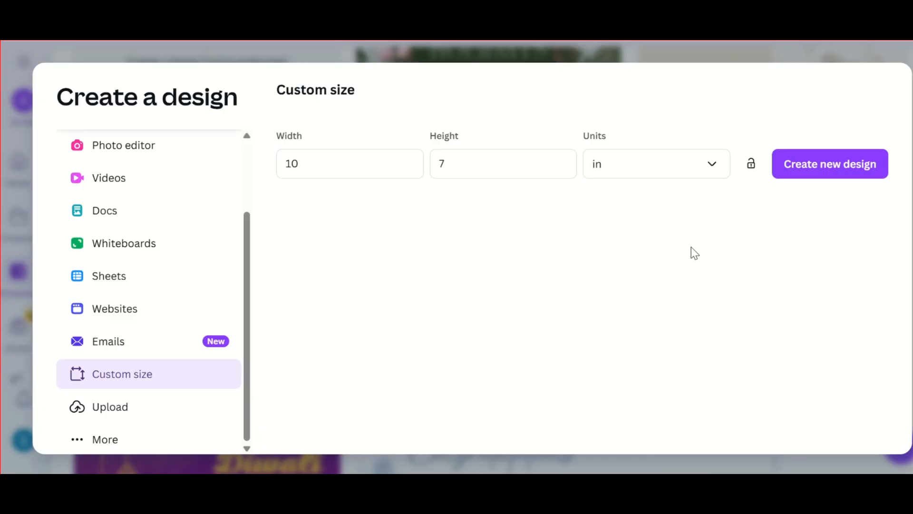
- Create a new custom-size design 11 inches wide and 8.5 inches high
{"action": "left_click", "coordinate": [341, 158]}
{"action": "key", "text": "BackSpace"}
{"action": "type", "text": "1"}
{"action": "left_click", "coordinate": [484, 164]}
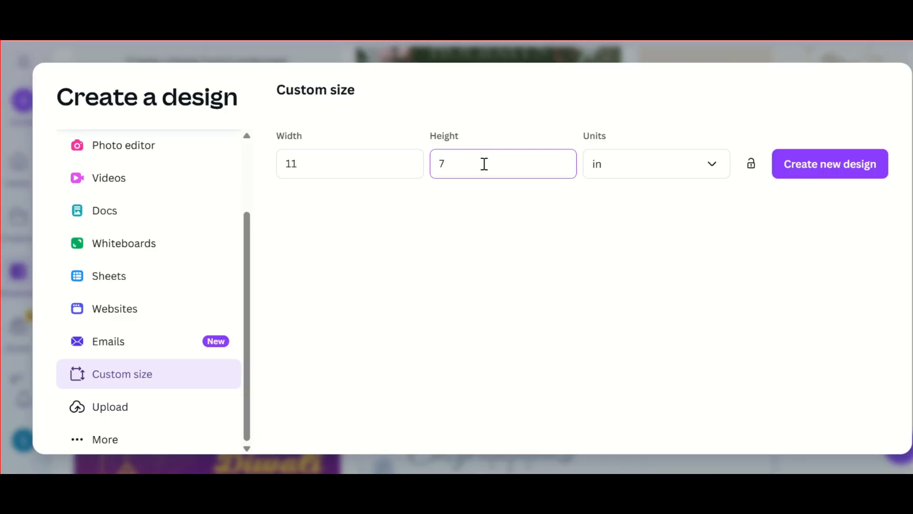
{"action": "type", "text": "8.5"}
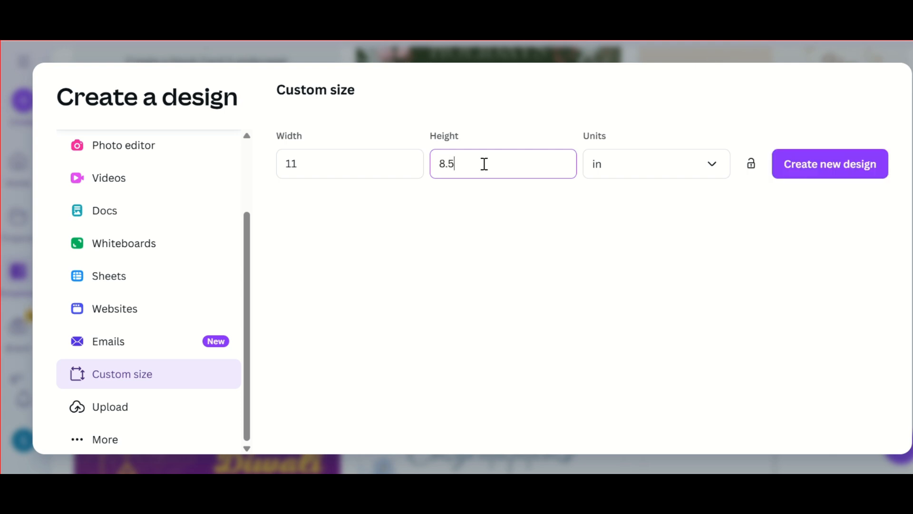
{"action": "key", "text": "Return"}
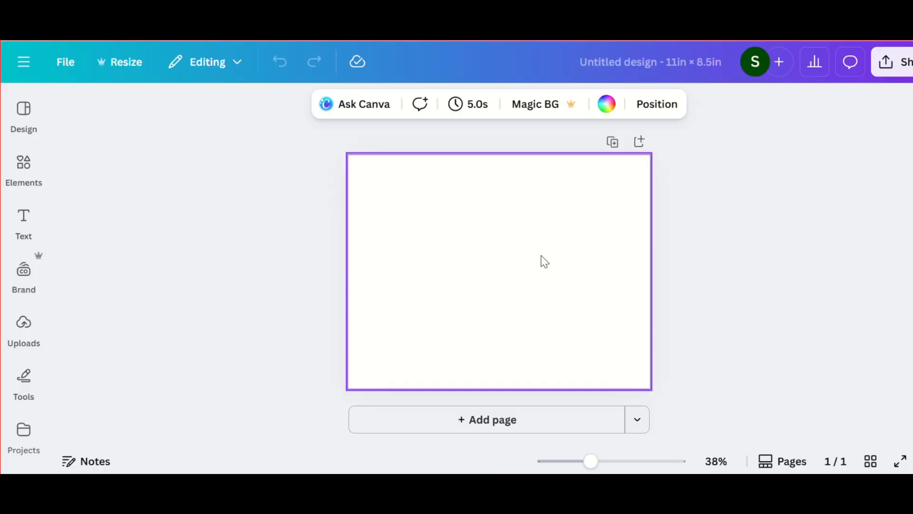
- Paste the card's border and artwork group into the new design and align both to center and middle
{"action": "key", "text": "ctrl+v"}
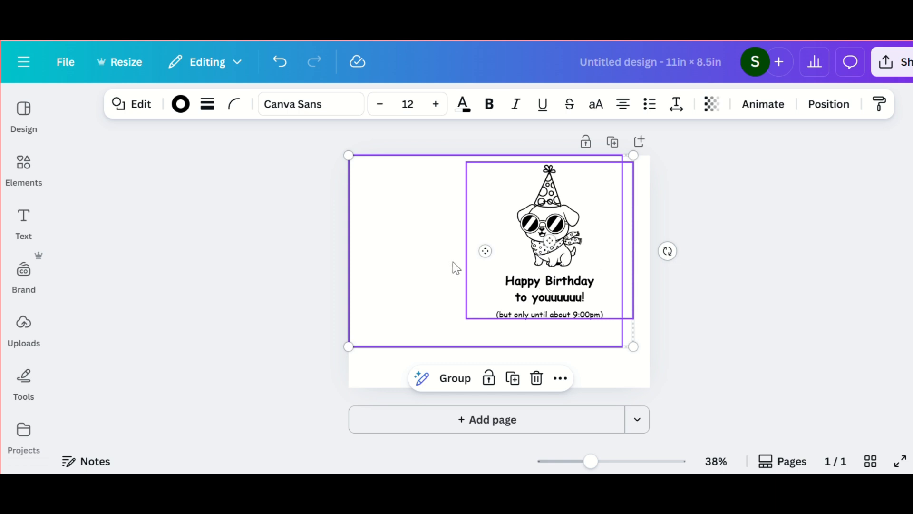
{"action": "left_click", "coordinate": [826, 102]}
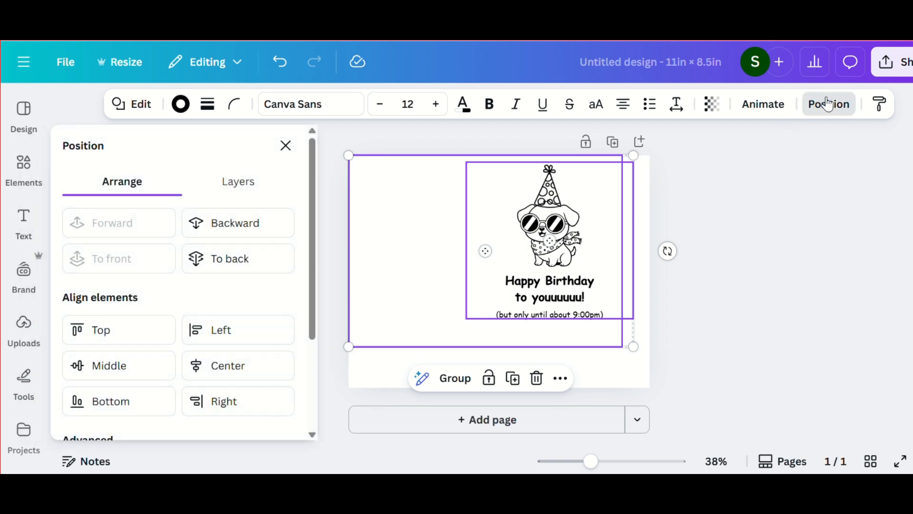
{"action": "left_click", "coordinate": [221, 369]}
{"action": "left_click", "coordinate": [138, 366]}
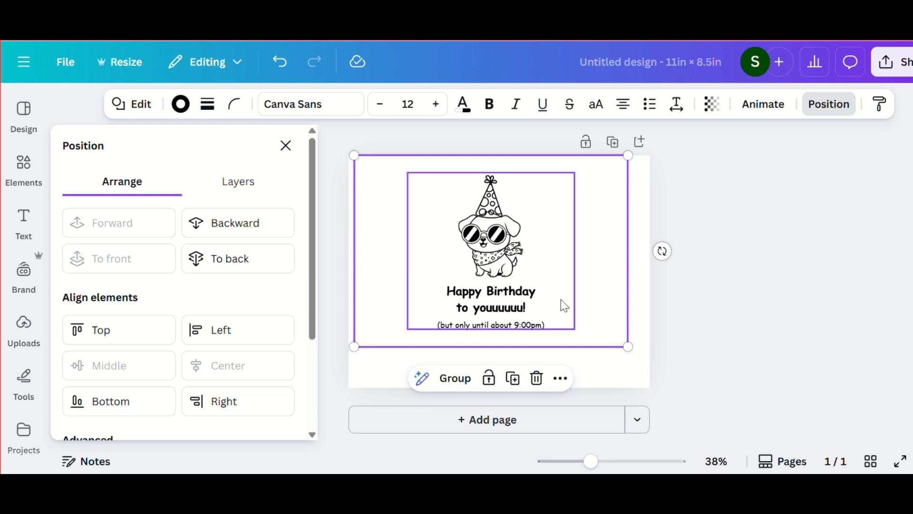
- Move the selected border and birthday artwork to the middle of the 11 × 8.5 inch page
{"action": "left_click_drag", "start_coordinate": [566, 291], "coordinate": [578, 308]}
{"action": "left_click", "coordinate": [693, 248]}
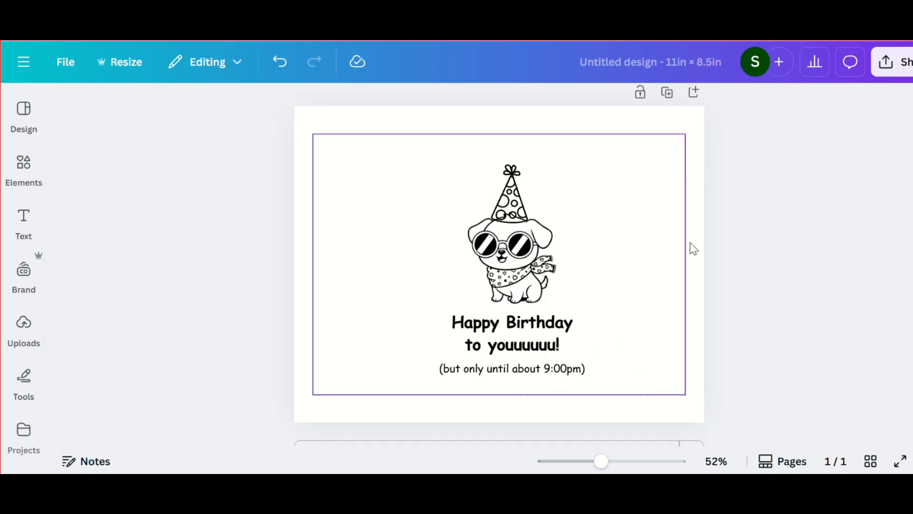
- Add a line and place it as a short vertical fold mark above the border's upper edge
{"action": "left_click", "coordinate": [575, 199]}
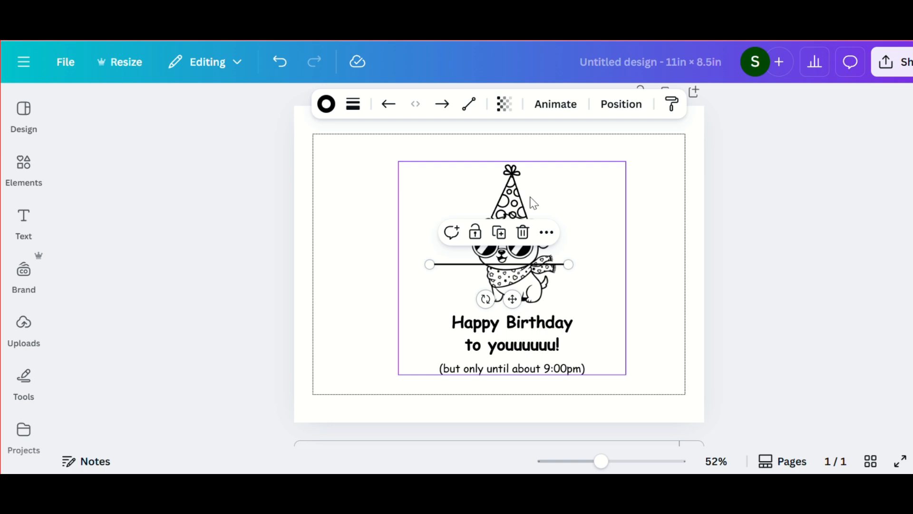
{"action": "left_click", "coordinate": [23, 161]}
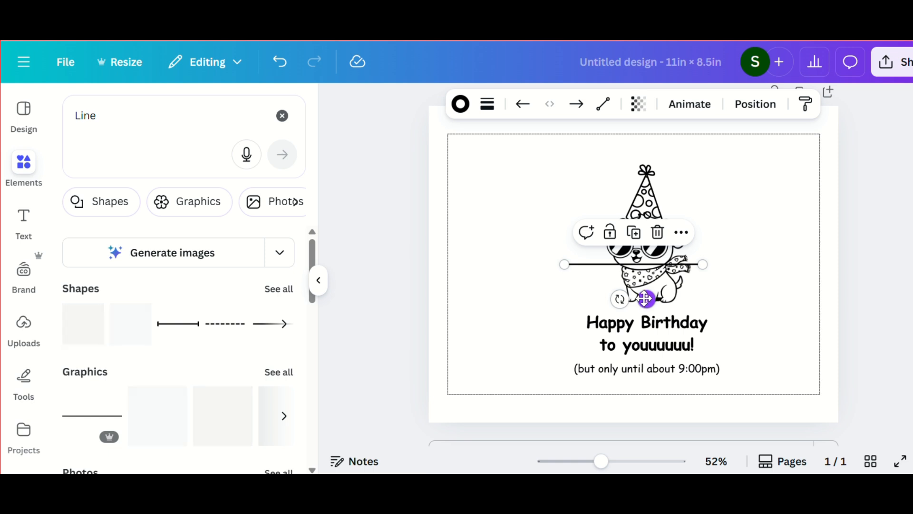
{"action": "left_click_drag", "start_coordinate": [644, 299], "coordinate": [565, 128]}
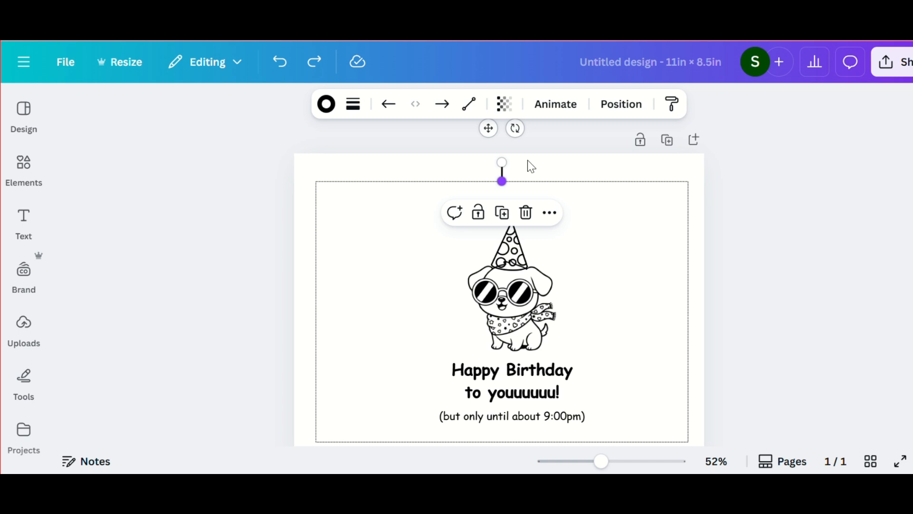
- Center the vertical fold mark horizontally on the page and reduce its stroke weight
{"action": "left_click", "coordinate": [619, 104]}
{"action": "left_click", "coordinate": [354, 106]}
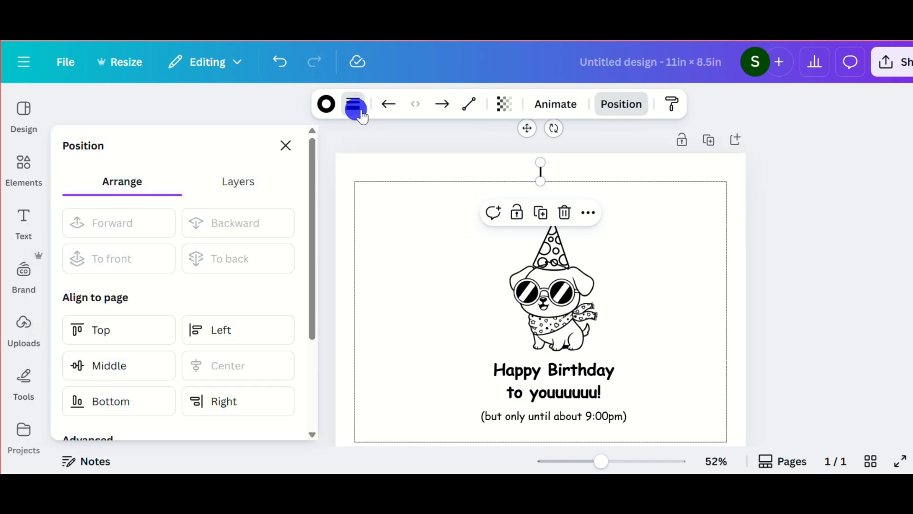
{"action": "left_click_drag", "start_coordinate": [260, 236], "coordinate": [255, 236]}
{"action": "left_click", "coordinate": [621, 189]}
{"action": "left_click", "coordinate": [286, 146]}
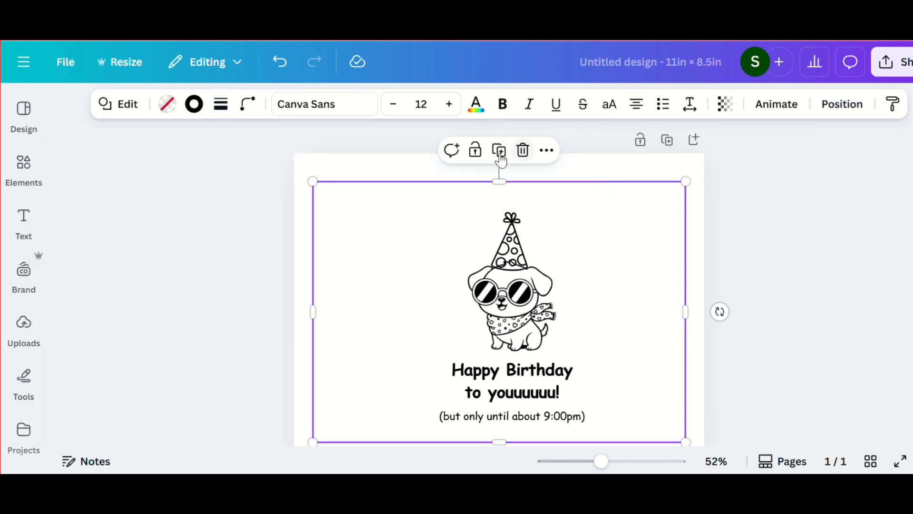
- Place a copy of the fold mark below the border's lower edge and delete the extra copy of the border
{"action": "scroll", "coordinate": [501, 162], "scroll_direction": "down", "scroll_amount": 3}
{"action": "left_click", "coordinate": [500, 163]}
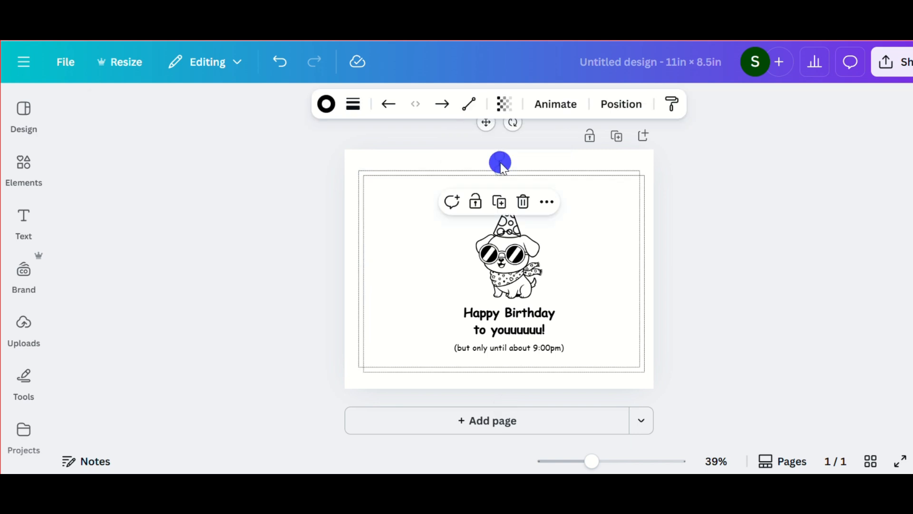
{"action": "left_click_drag", "start_coordinate": [500, 164], "coordinate": [479, 331]}
{"action": "left_click", "coordinate": [626, 298]}
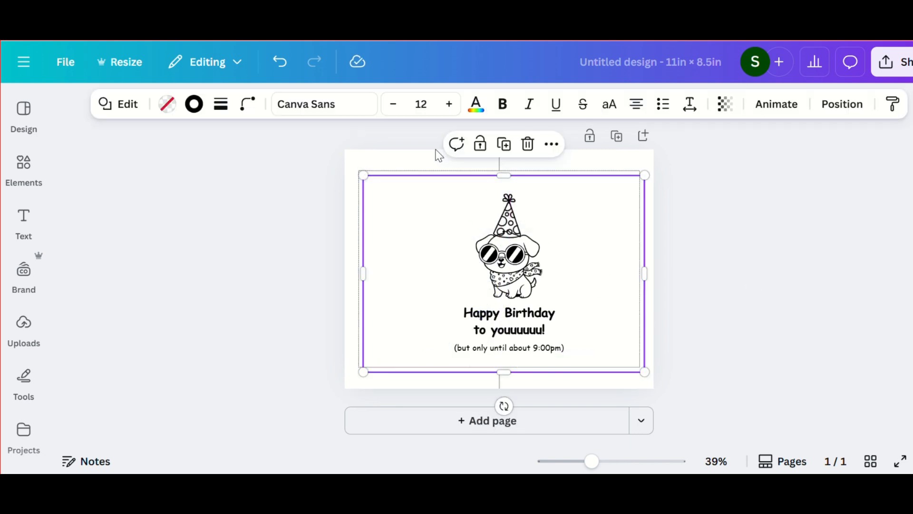
{"action": "left_click", "coordinate": [529, 144]}
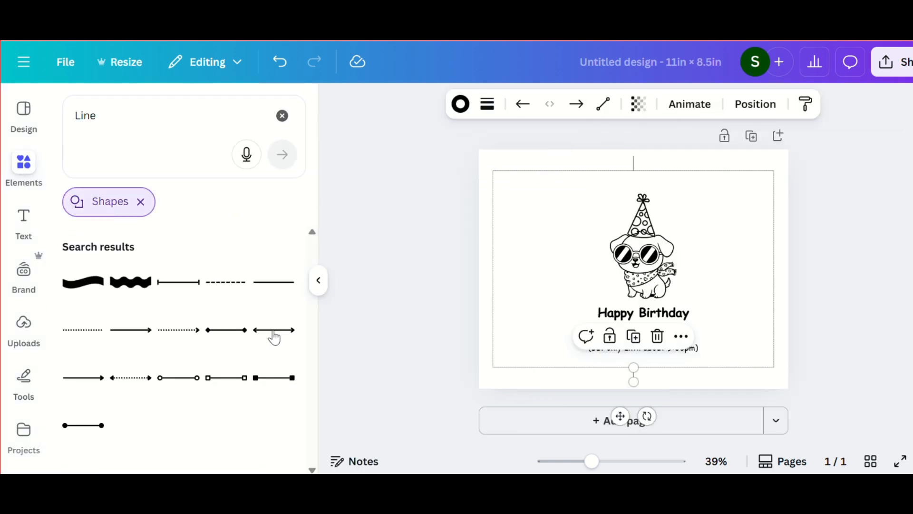
- Add a short arrow beside the upper fold mark, pointing left toward it
{"action": "left_click", "coordinate": [126, 332]}
{"action": "left_click", "coordinate": [818, 256]}
{"action": "left_click", "coordinate": [616, 269]}
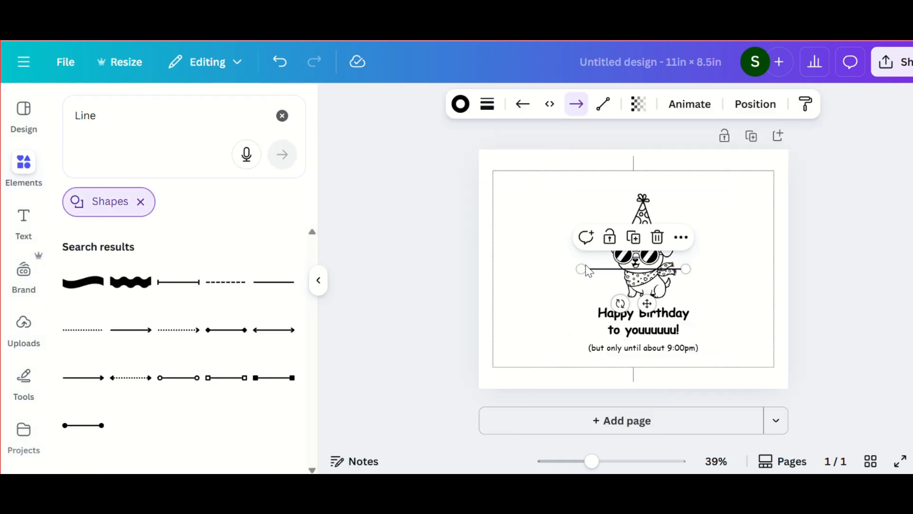
{"action": "left_click_drag", "start_coordinate": [588, 270], "coordinate": [670, 268]}
{"action": "left_click_drag", "start_coordinate": [694, 271], "coordinate": [679, 163]}
{"action": "left_click_drag", "start_coordinate": [663, 301], "coordinate": [628, 122]}
- Add a bold title text box reading "fold here"
{"action": "left_click", "coordinate": [101, 285]}
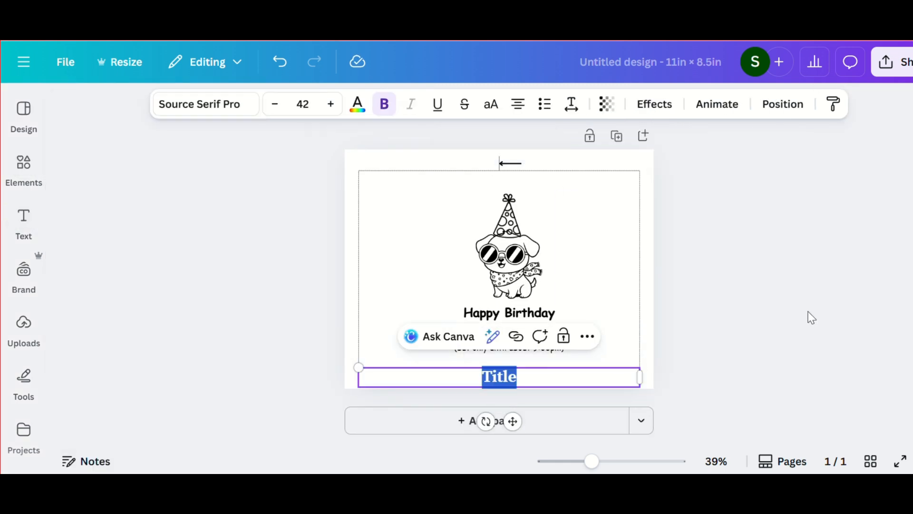
{"action": "type", "text": "fol"}
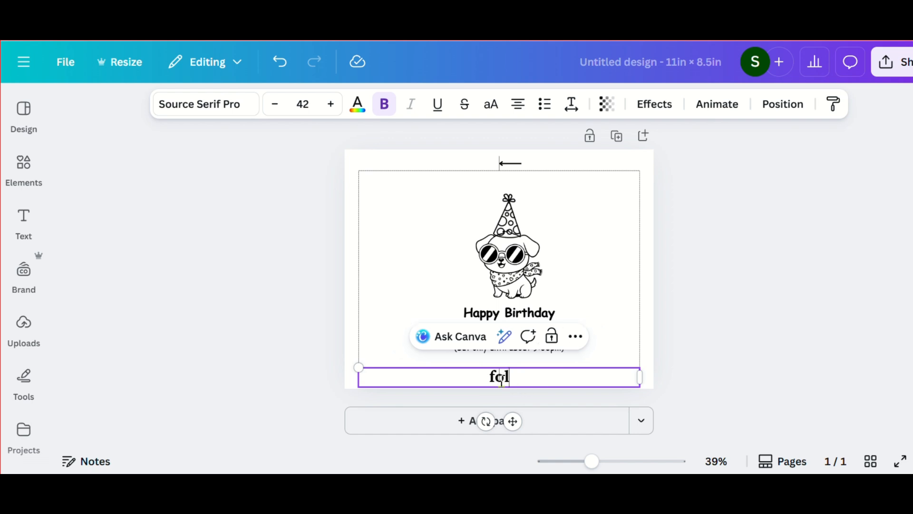
{"action": "type", "text": "d here"}
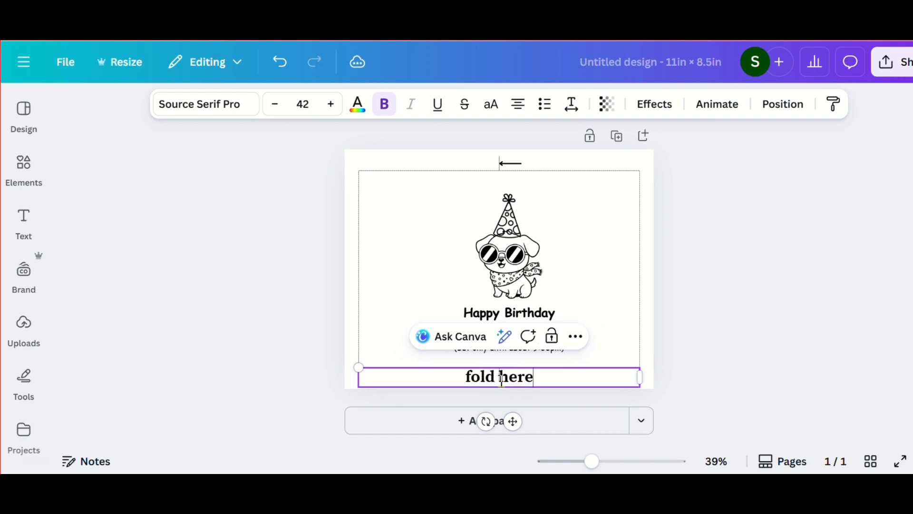
- Shrink the "fold here" text and place it just right of the arrow above the border
{"action": "left_click_drag", "start_coordinate": [368, 361], "coordinate": [431, 367]}
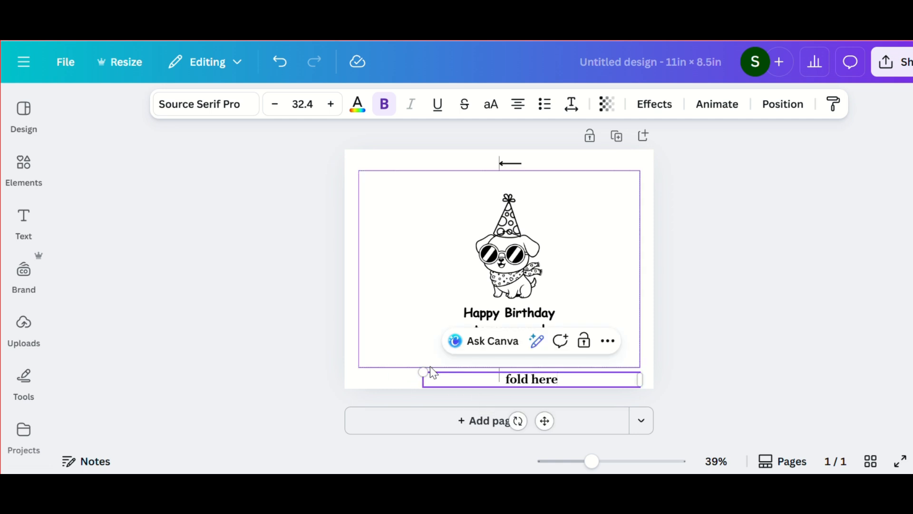
{"action": "left_click_drag", "start_coordinate": [545, 421], "coordinate": [563, 206]}
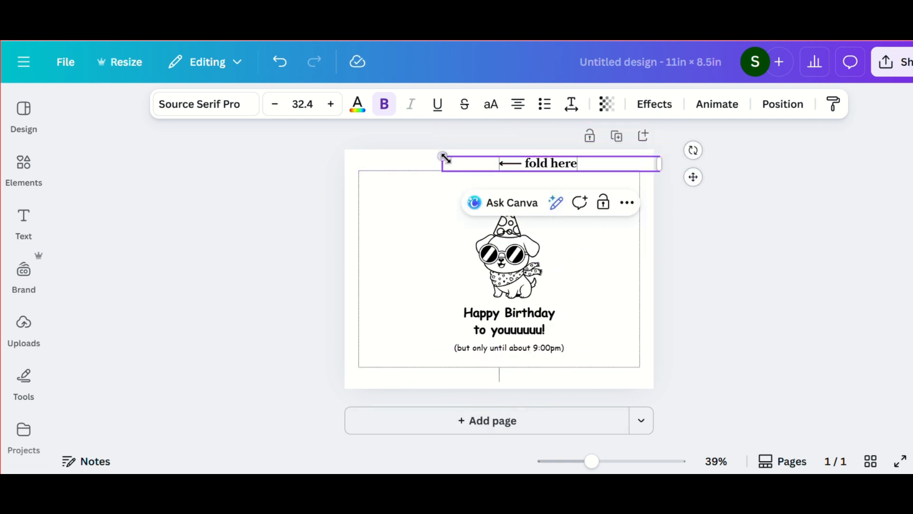
{"action": "left_click_drag", "start_coordinate": [443, 158], "coordinate": [485, 158]}
{"action": "left_click_drag", "start_coordinate": [583, 120], "coordinate": [559, 123]}
{"action": "left_click", "coordinate": [686, 176]}
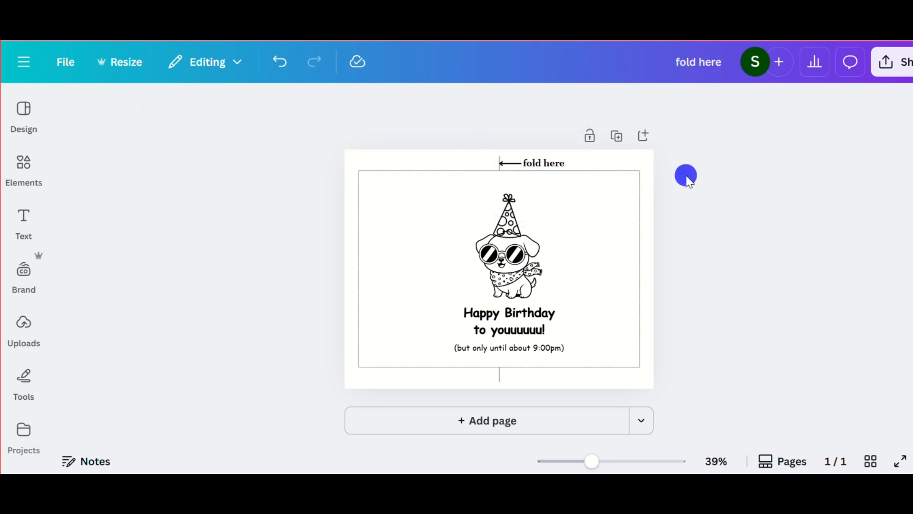
- Set the "fold here" text's font size to 22.7
{"action": "left_click", "coordinate": [554, 168]}
{"action": "left_click", "coordinate": [275, 104]}
{"action": "left_click", "coordinate": [275, 104]}
{"action": "left_click", "coordinate": [275, 104]}
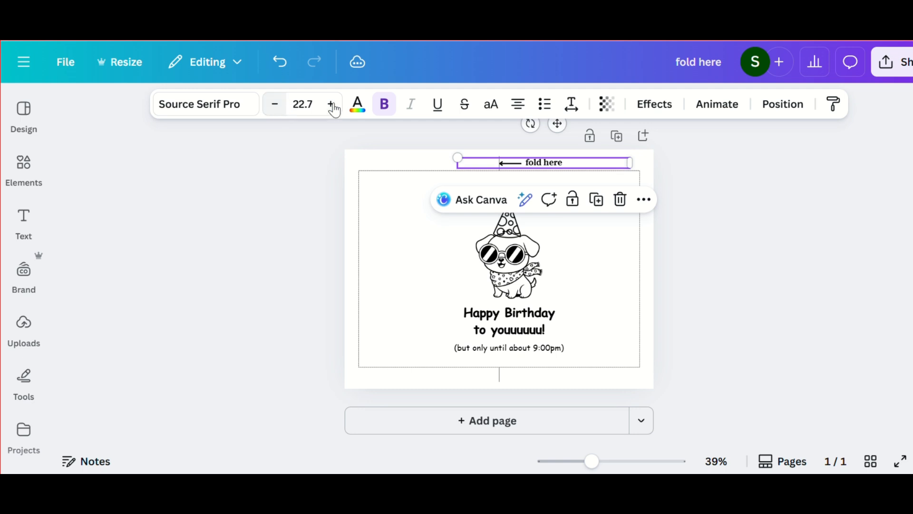
{"action": "left_click", "coordinate": [579, 163]}
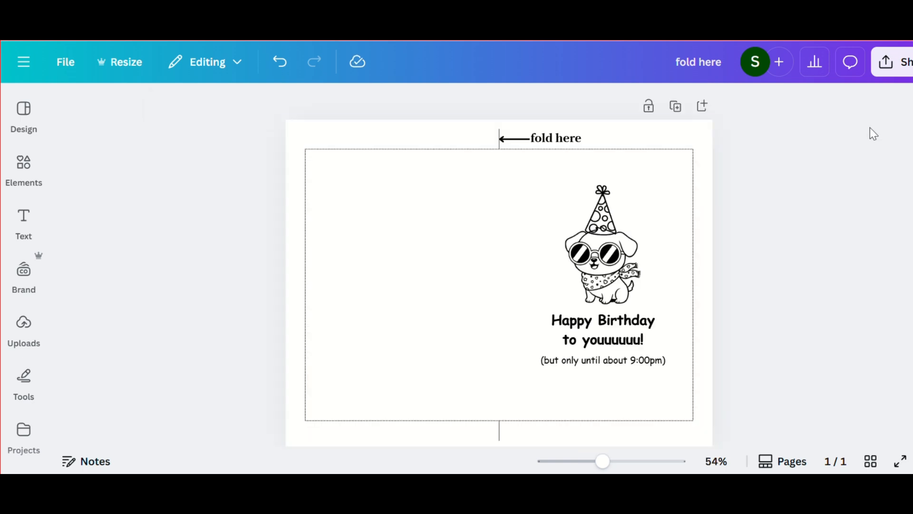
- Download the 11 × 8.5 inch layout as a PDF Print file with the RGB color profile
{"action": "left_click", "coordinate": [892, 68]}
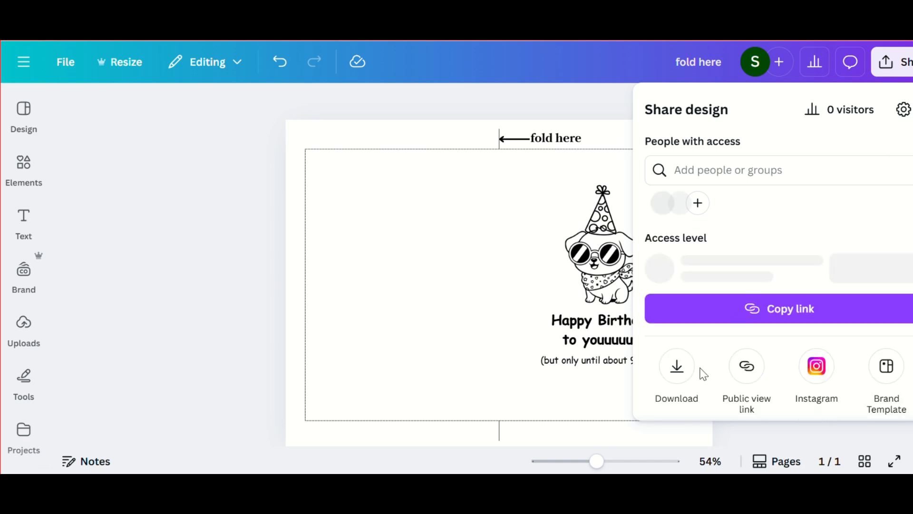
{"action": "left_click", "coordinate": [681, 371]}
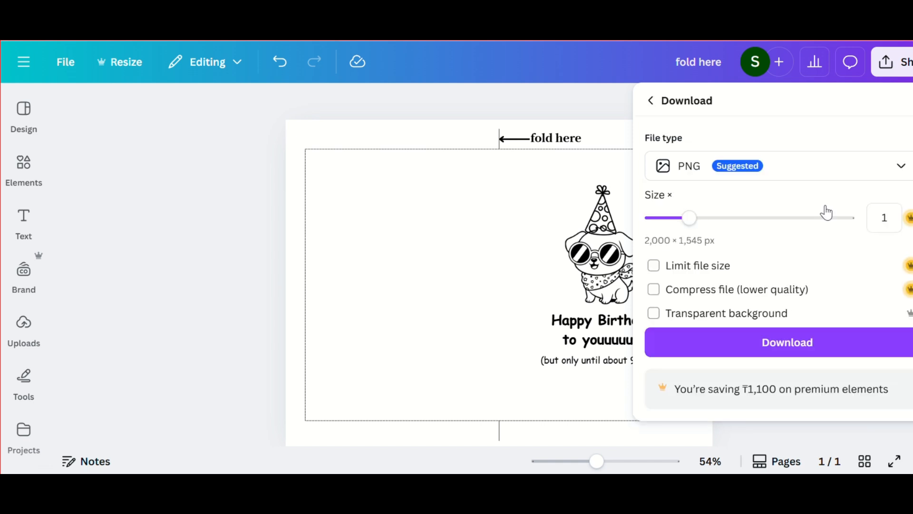
{"action": "left_click", "coordinate": [832, 167]}
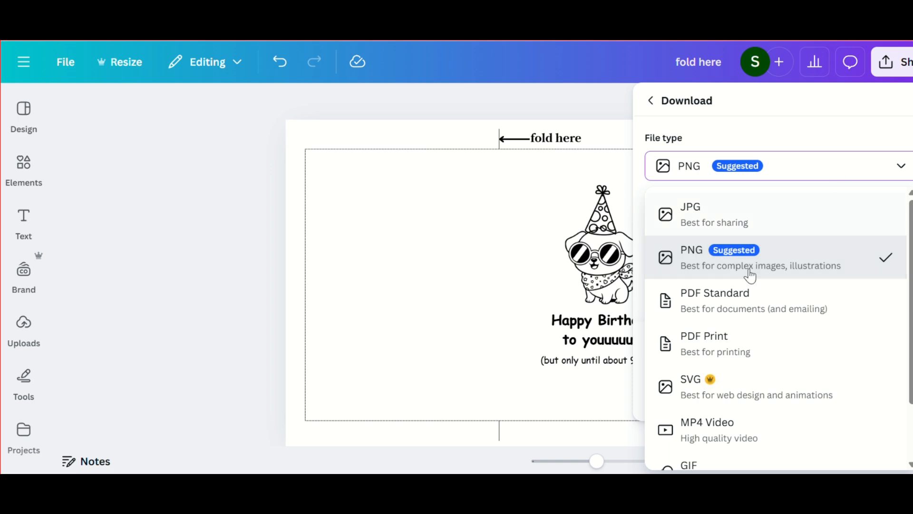
{"action": "left_click", "coordinate": [698, 350]}
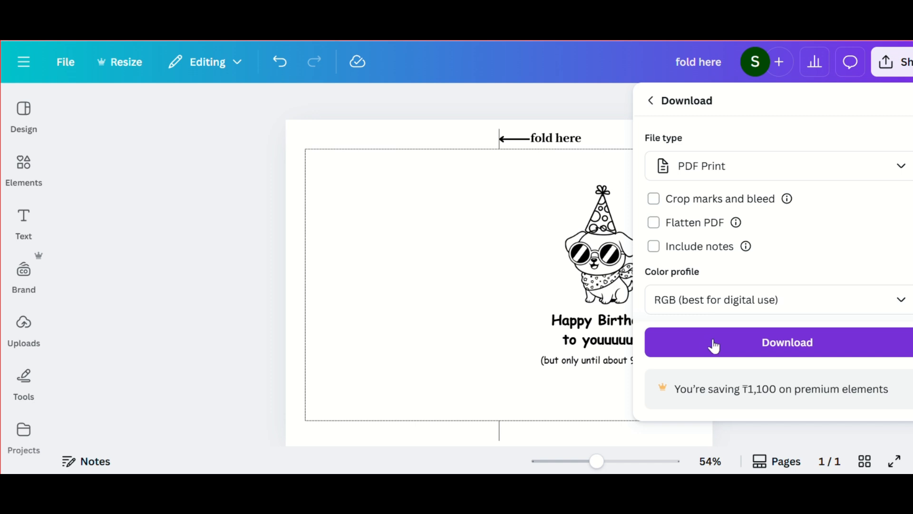
{"action": "left_click", "coordinate": [777, 342]}
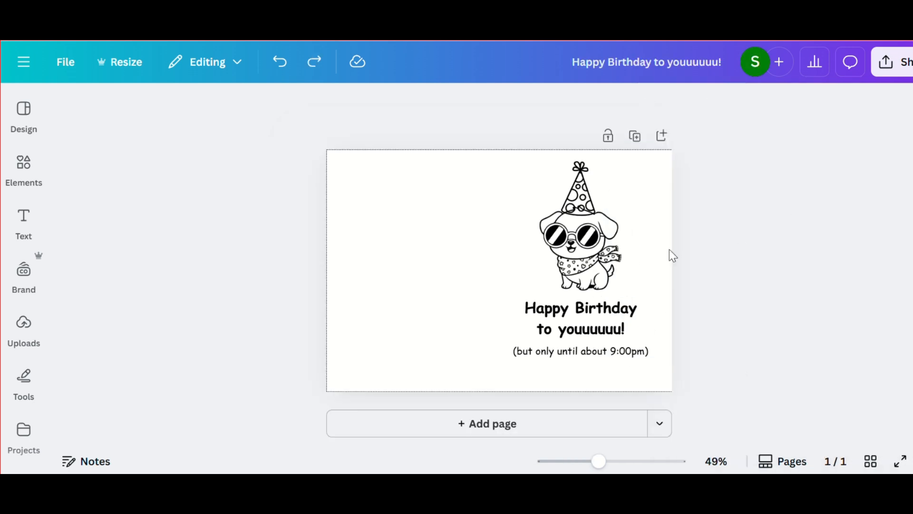
- Remove the dashed outline from the rectangle around the original "Happy Birthday to youuuuuu!" card
{"action": "left_click", "coordinate": [438, 233]}
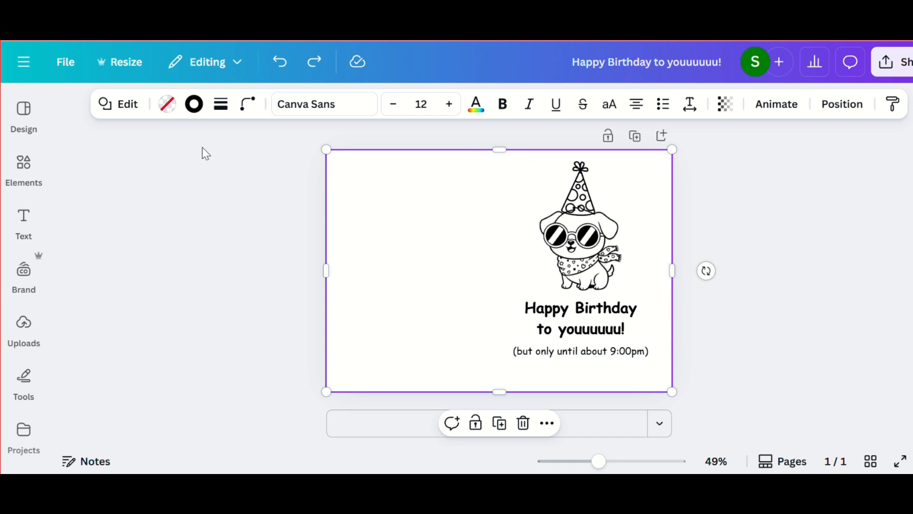
{"action": "left_click", "coordinate": [220, 104]}
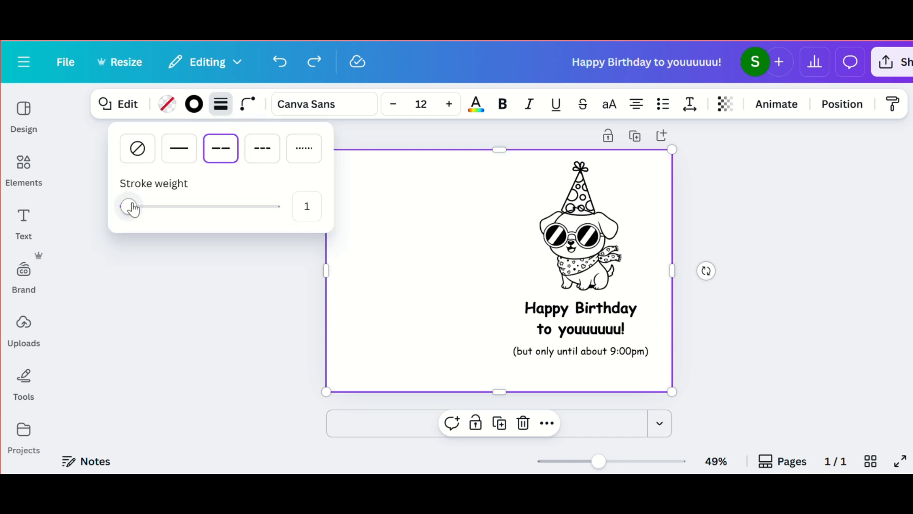
{"action": "key", "text": "super+n"}
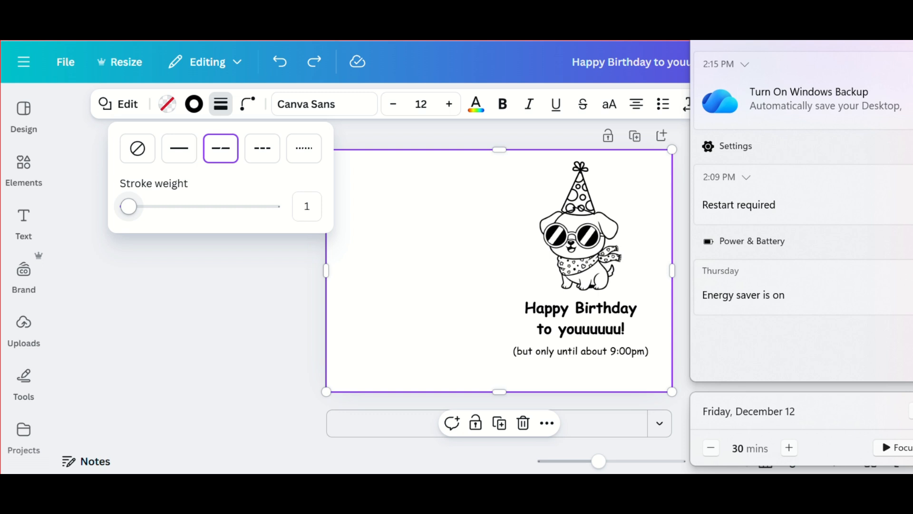
{"action": "left_click", "coordinate": [274, 42]}
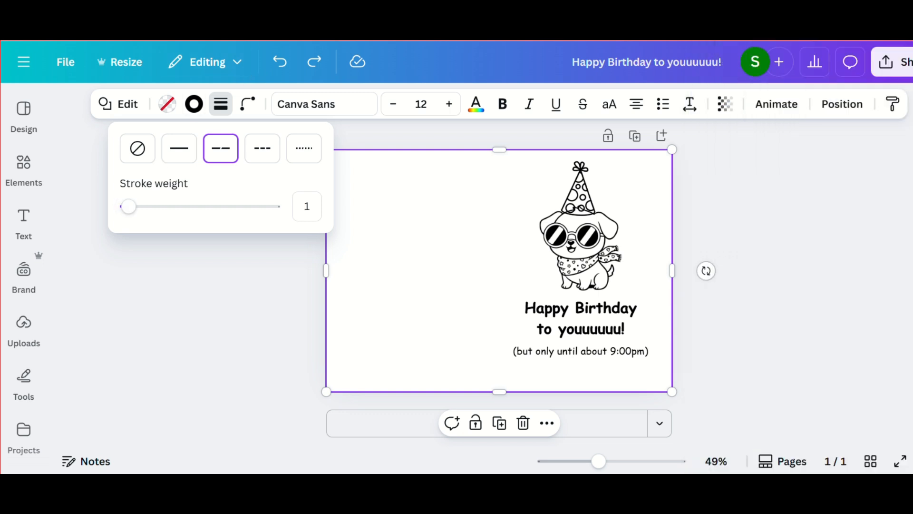
{"action": "left_click", "coordinate": [137, 148]}
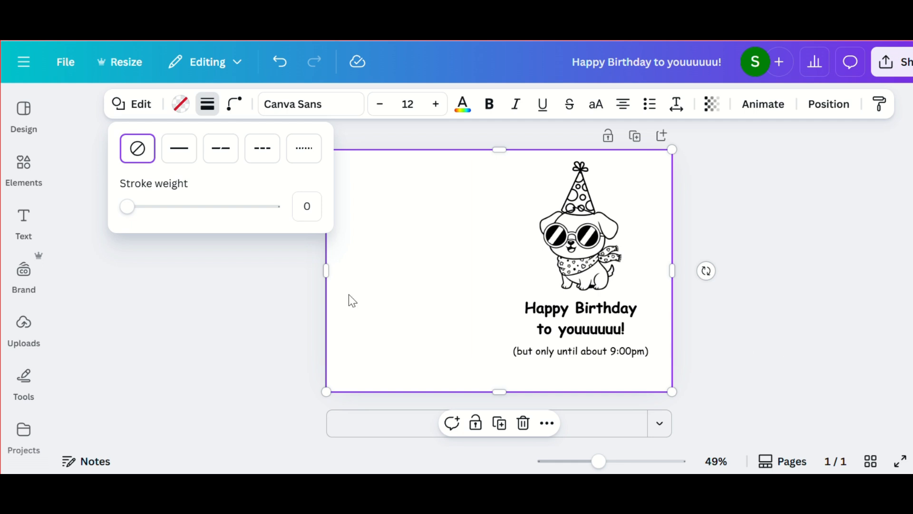
{"action": "key", "text": "Escape"}
{"action": "left_click", "coordinate": [889, 62]}
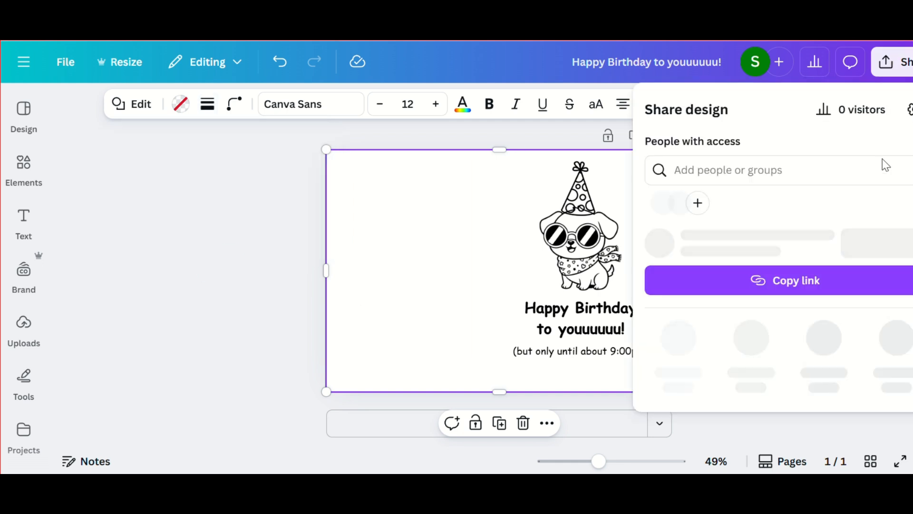
{"action": "left_click", "coordinate": [677, 364]}
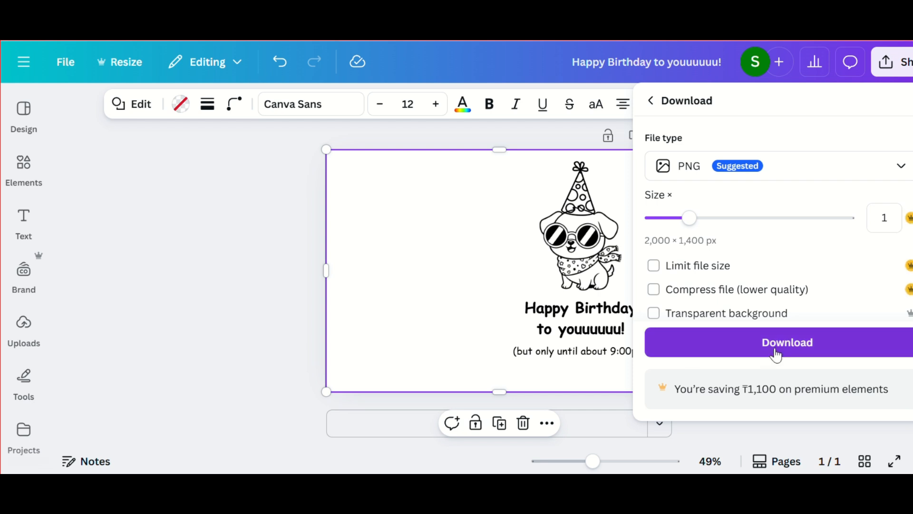
{"action": "left_click", "coordinate": [776, 351]}
{"action": "left_click", "coordinate": [684, 393]}
- Download the borderless birthday card as a JPG at size 1 with quality 100
{"action": "left_click", "coordinate": [889, 62]}
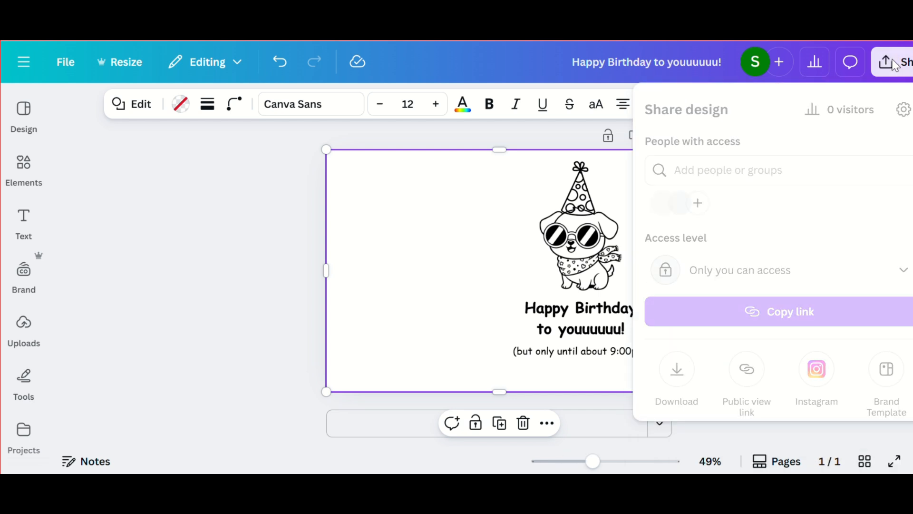
{"action": "left_click", "coordinate": [694, 362]}
{"action": "left_click", "coordinate": [759, 166]}
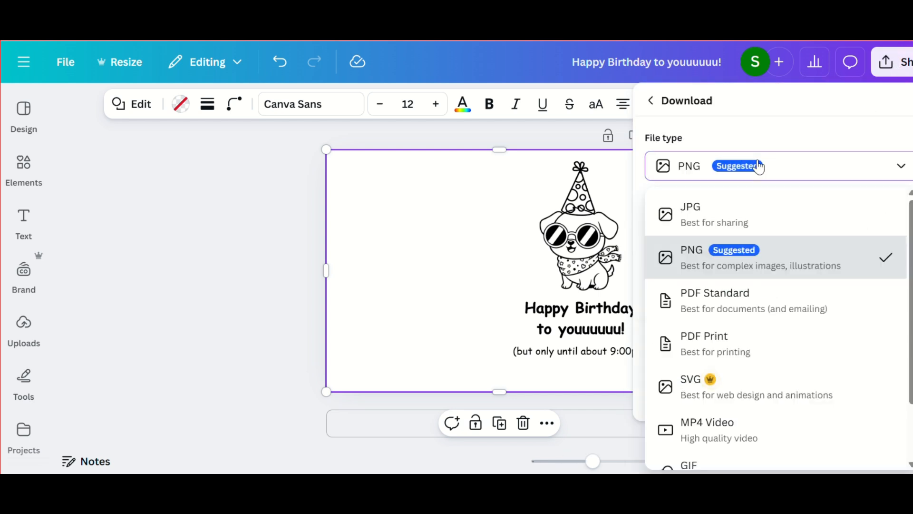
{"action": "left_click", "coordinate": [773, 204]}
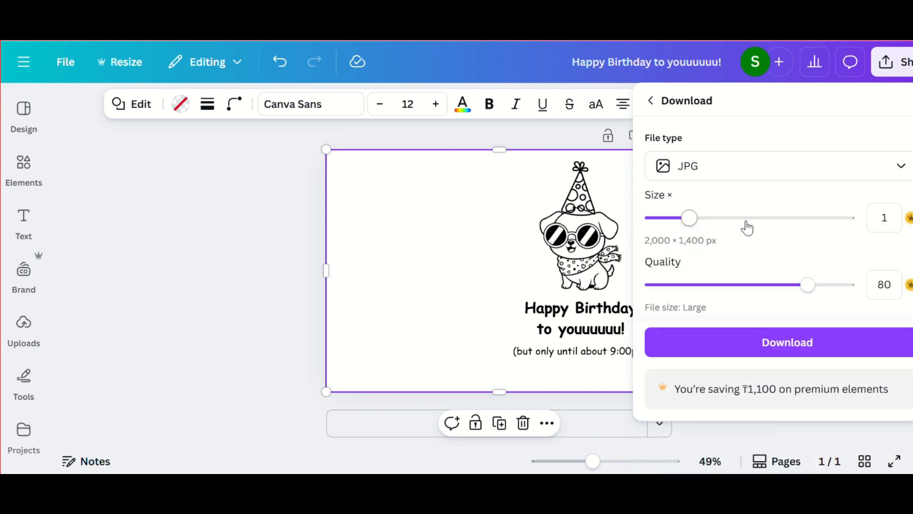
{"action": "left_click_drag", "start_coordinate": [808, 284], "coordinate": [848, 285]}
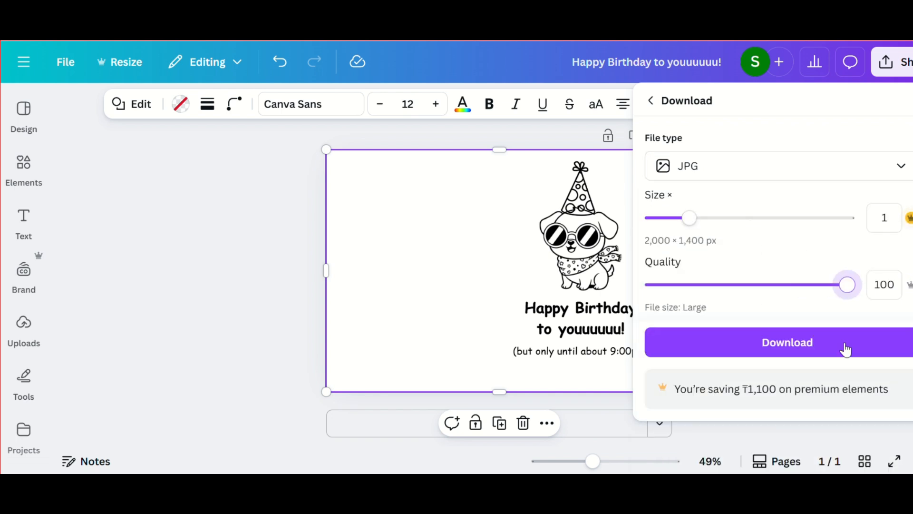
{"action": "left_click", "coordinate": [815, 349]}
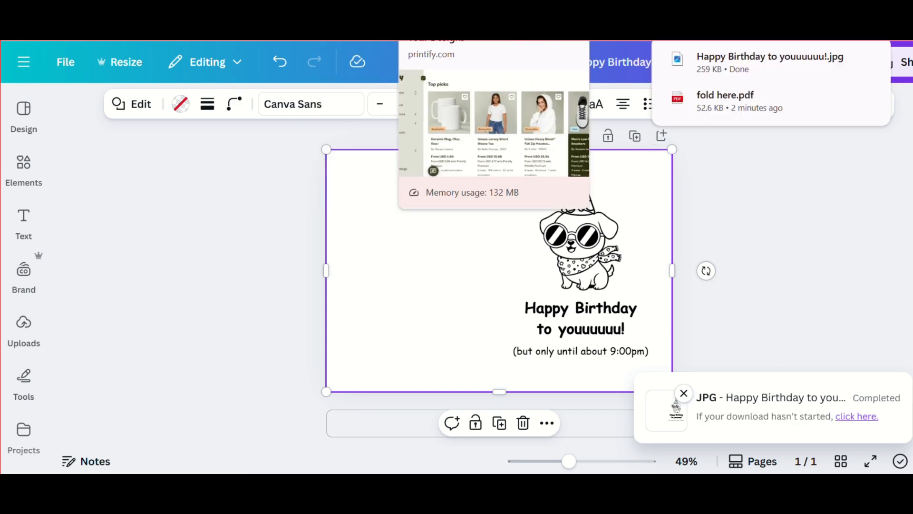
- Switch to Printify and browse the catalog's featured categories, top picks, new arrivals and discovery links
{"action": "left_click", "coordinate": [446, 6]}
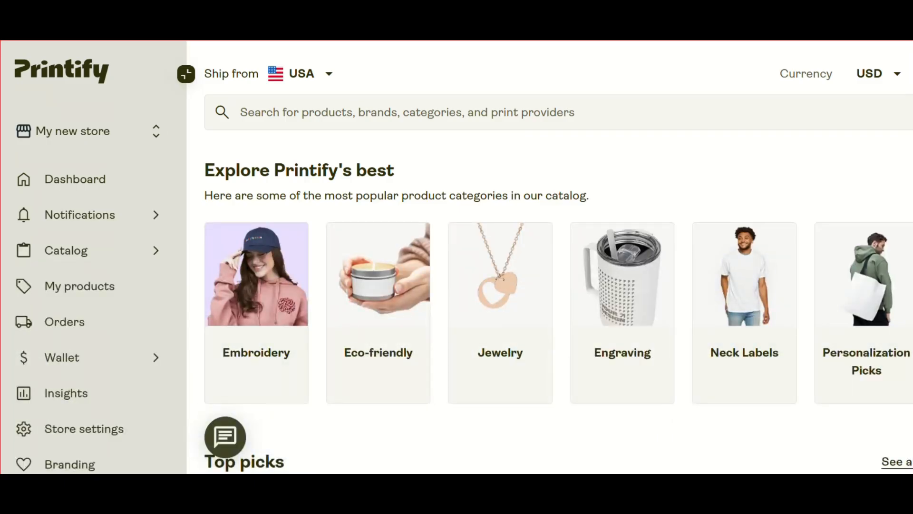
{"action": "scroll", "coordinate": [724, 280], "scroll_direction": "down", "scroll_amount": 7}
{"action": "scroll", "coordinate": [725, 280], "scroll_direction": "up", "scroll_amount": 7}
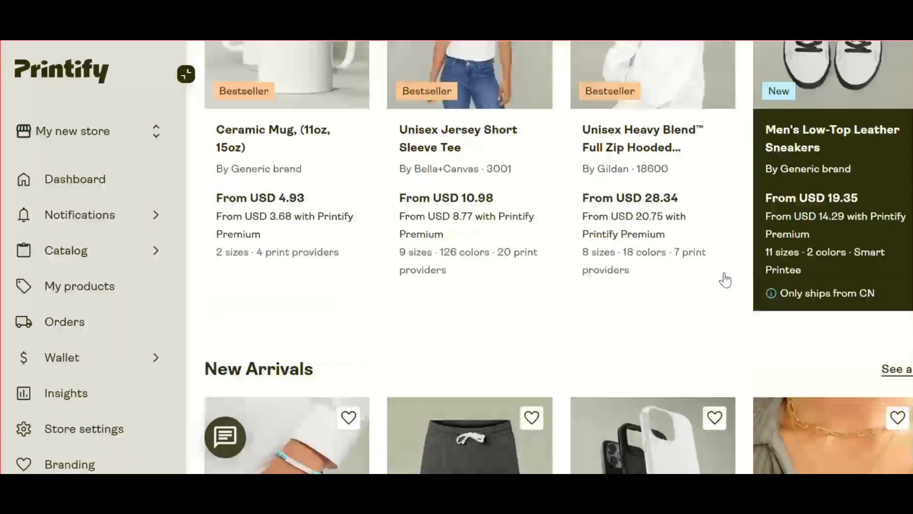
{"action": "scroll", "coordinate": [725, 280], "scroll_direction": "down", "scroll_amount": 8}
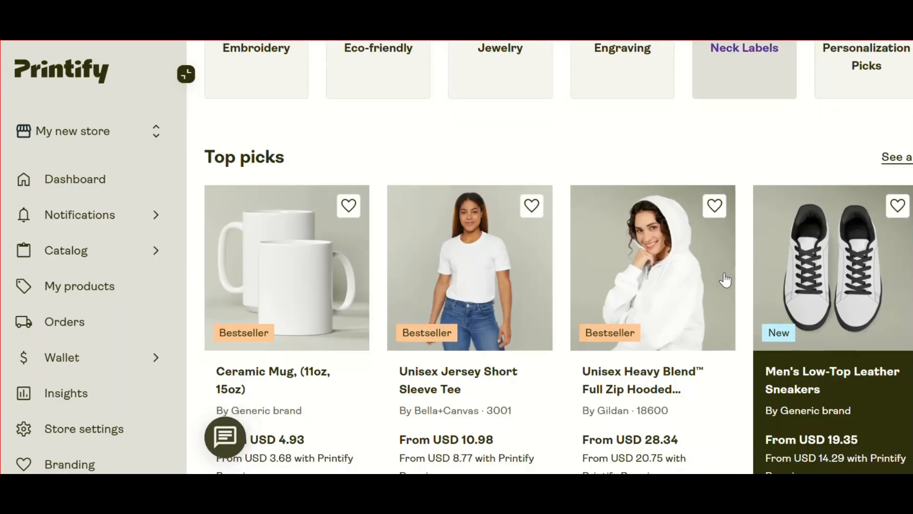
{"action": "scroll", "coordinate": [725, 280], "scroll_direction": "down", "scroll_amount": 8}
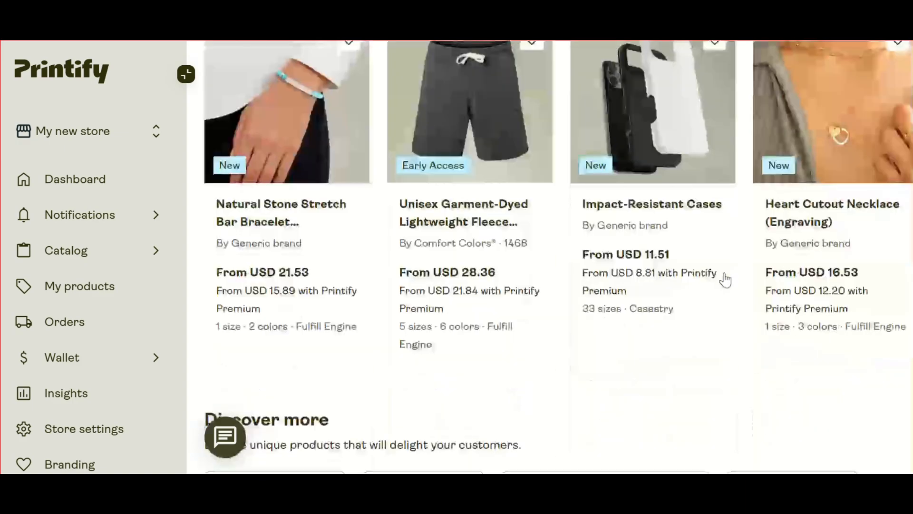
{"action": "scroll", "coordinate": [725, 280], "scroll_direction": "up", "scroll_amount": 16}
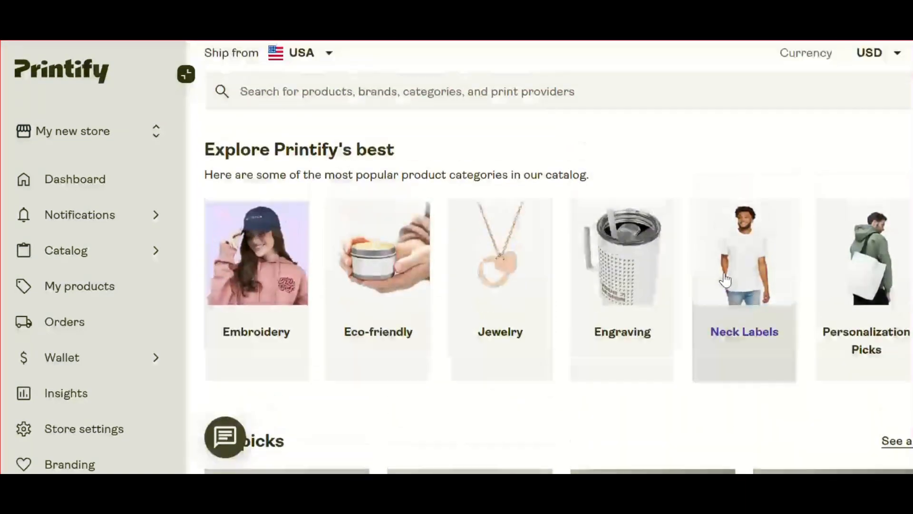
{"action": "scroll", "coordinate": [725, 280], "scroll_direction": "down", "scroll_amount": 1}
{"action": "scroll", "coordinate": [725, 280], "scroll_direction": "down", "scroll_amount": 10}
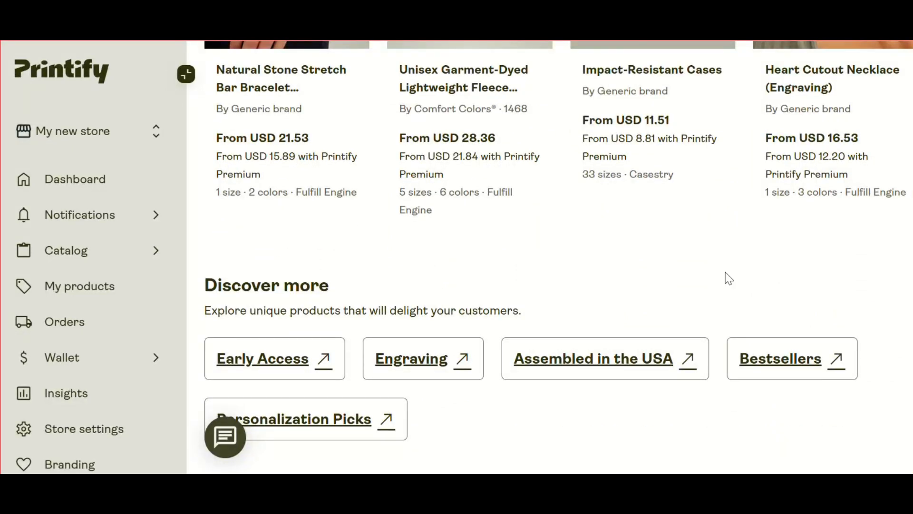
{"action": "scroll", "coordinate": [665, 292], "scroll_direction": "up", "scroll_amount": 11}
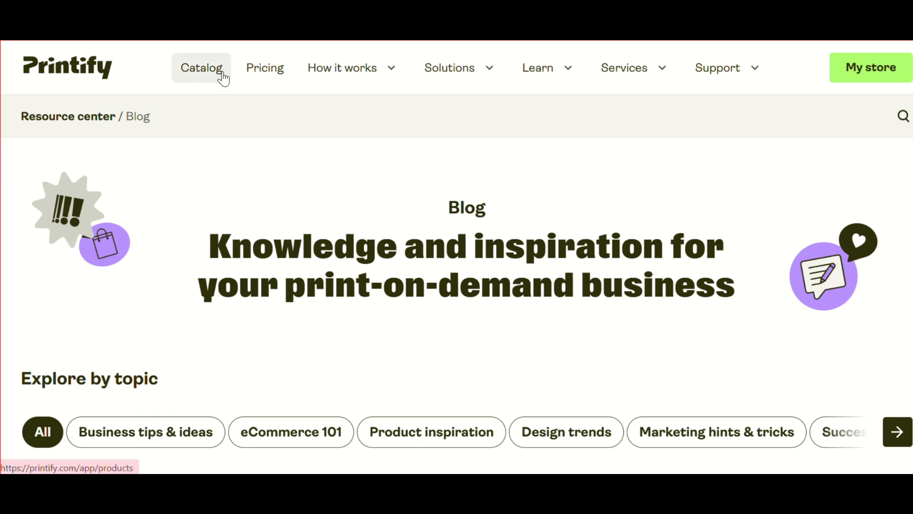
- Open the product catalog from the Printify blog page and look through its top picks and new arrivals
{"action": "scroll", "coordinate": [457, 304], "scroll_direction": "down", "scroll_amount": 4}
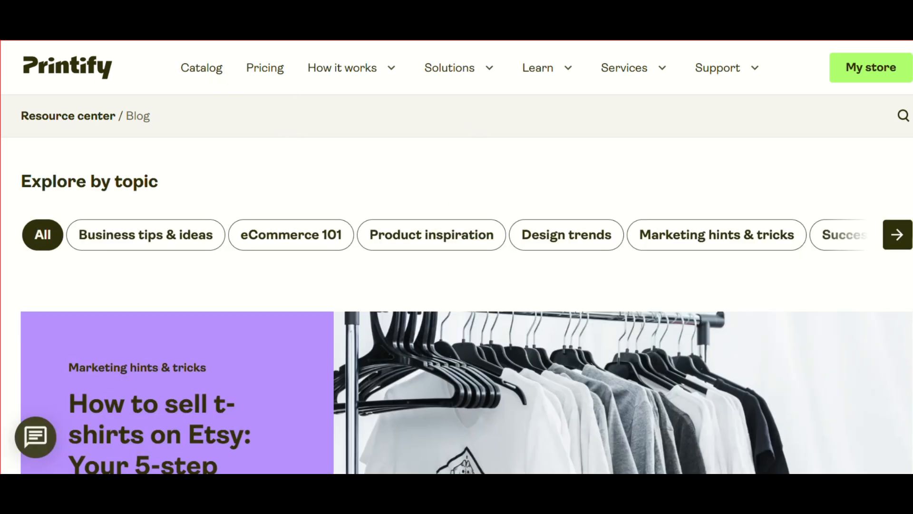
{"action": "left_click", "coordinate": [221, 69]}
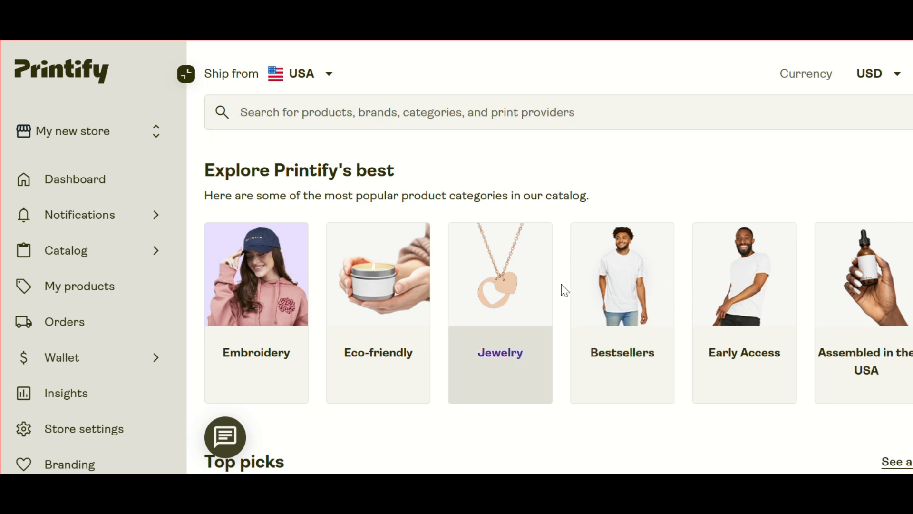
{"action": "scroll", "coordinate": [705, 298], "scroll_direction": "down", "scroll_amount": 10}
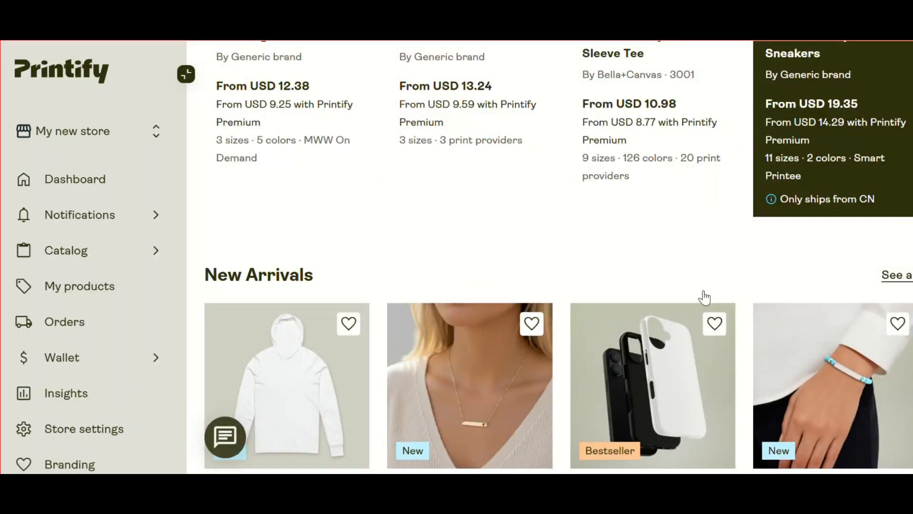
{"action": "scroll", "coordinate": [678, 218], "scroll_direction": "down", "scroll_amount": 6}
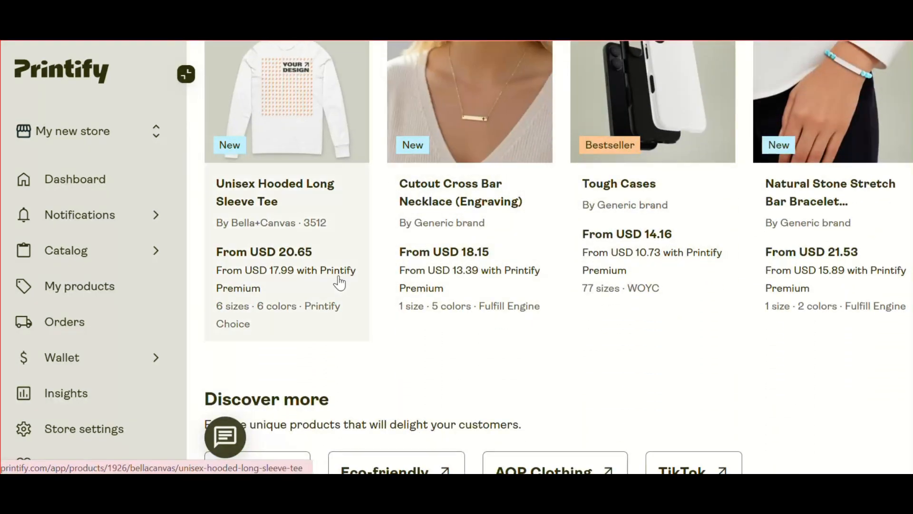
{"action": "scroll", "coordinate": [812, 258], "scroll_direction": "down", "scroll_amount": 2}
{"action": "scroll", "coordinate": [812, 258], "scroll_direction": "up", "scroll_amount": 10}
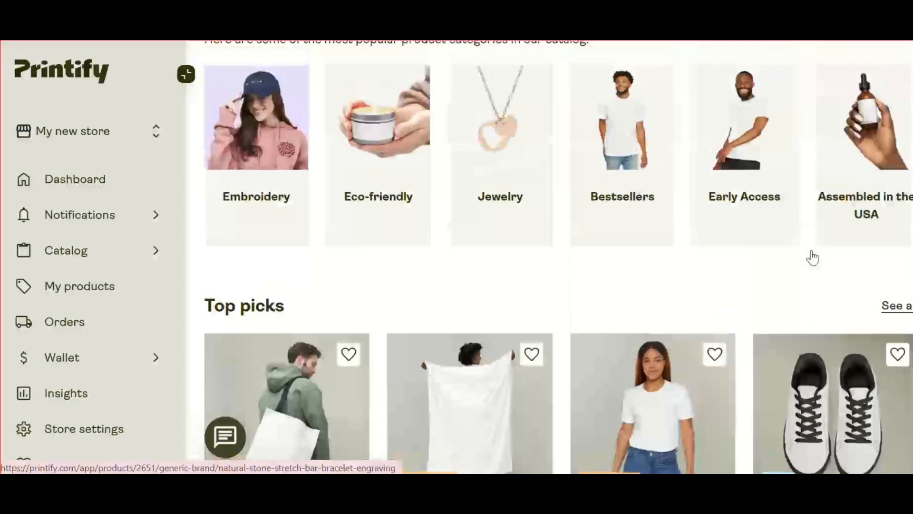
{"action": "scroll", "coordinate": [812, 258], "scroll_direction": "up", "scroll_amount": 1}
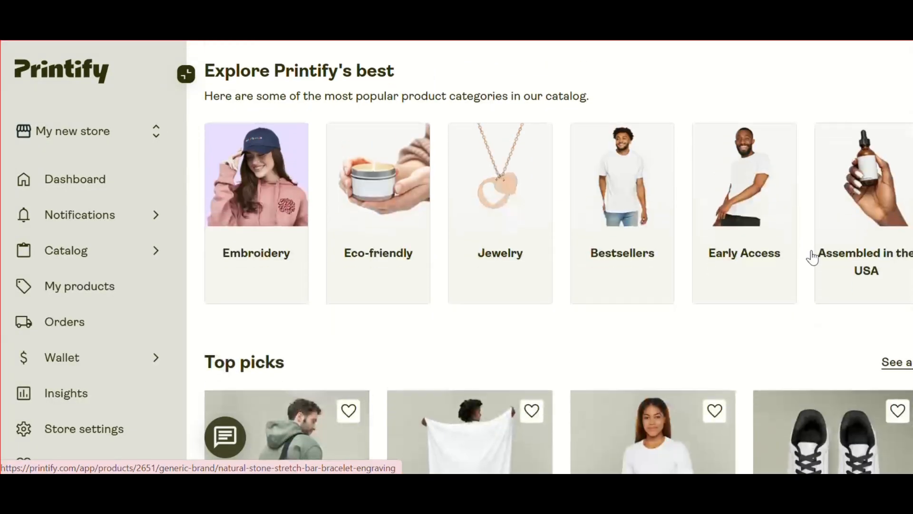
{"action": "scroll", "coordinate": [811, 257], "scroll_direction": "down", "scroll_amount": 2}
- Open the full Top Picks for Printify list and look through its products
{"action": "left_click", "coordinate": [897, 259]}
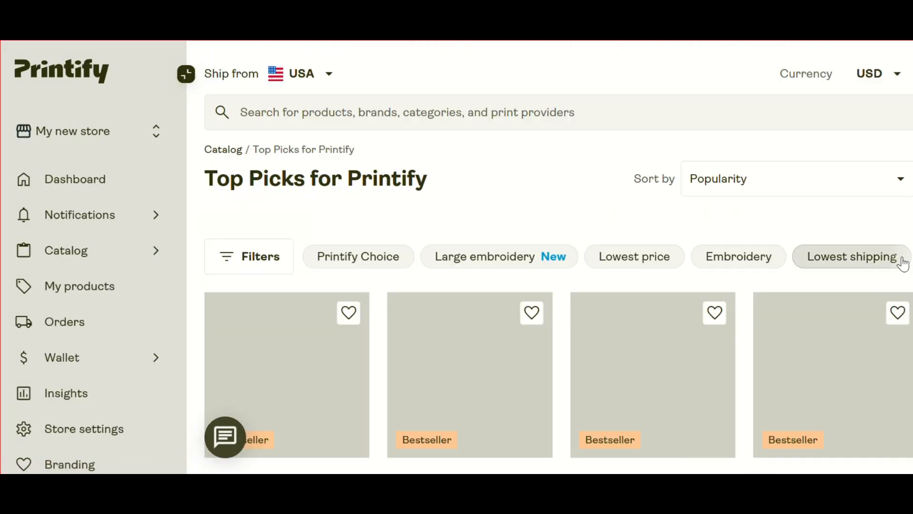
{"action": "scroll", "coordinate": [761, 309], "scroll_direction": "down", "scroll_amount": 3}
{"action": "scroll", "coordinate": [763, 310], "scroll_direction": "down", "scroll_amount": 5}
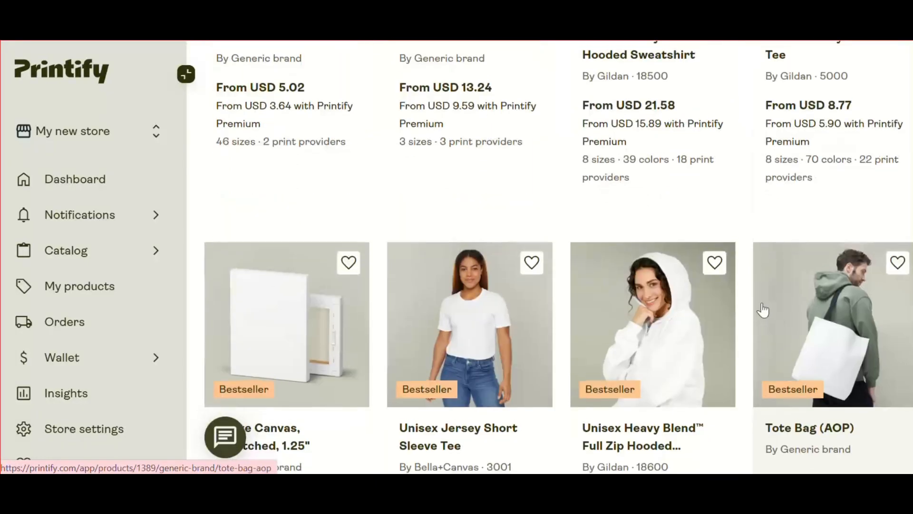
{"action": "scroll", "coordinate": [755, 310], "scroll_direction": "up", "scroll_amount": 10}
- Search the product catalog for "card" and look through the greeting card products
{"action": "left_click", "coordinate": [298, 110]}
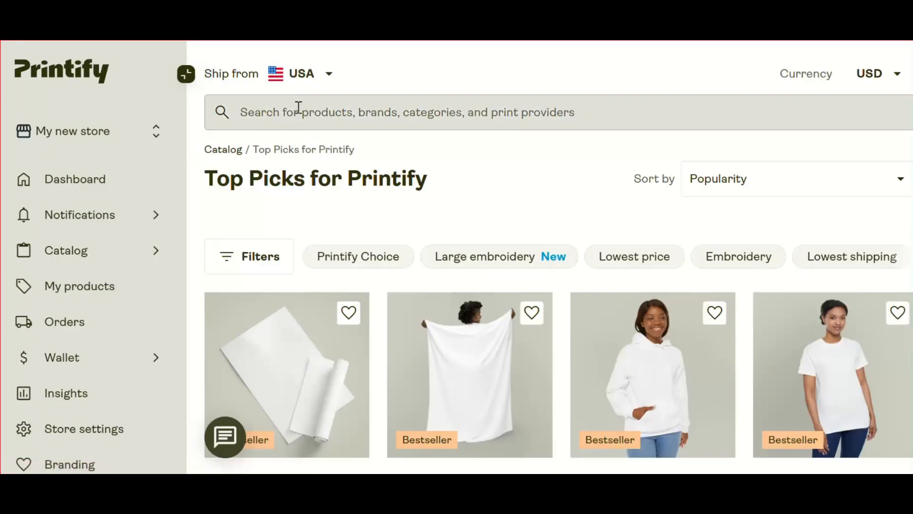
{"action": "type", "text": "dard"}
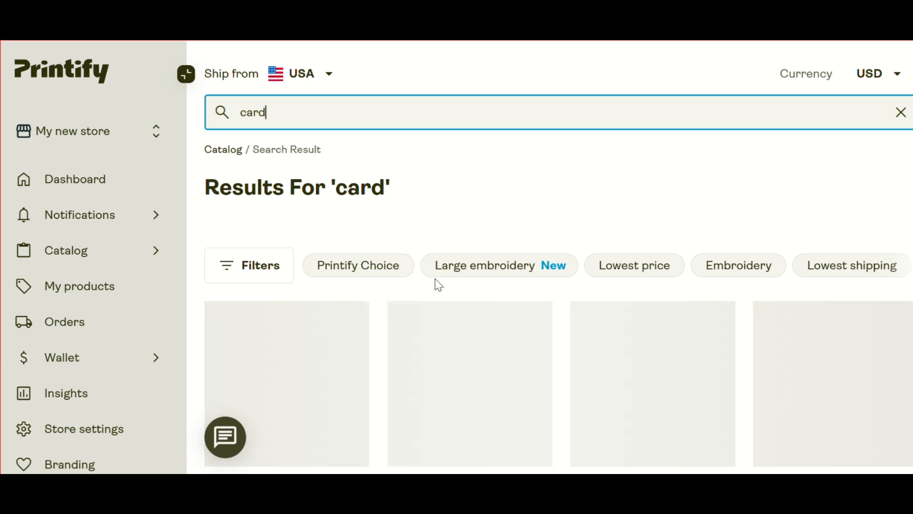
{"action": "scroll", "coordinate": [438, 285], "scroll_direction": "down", "scroll_amount": 2}
{"action": "scroll", "coordinate": [438, 285], "scroll_direction": "down", "scroll_amount": 2}
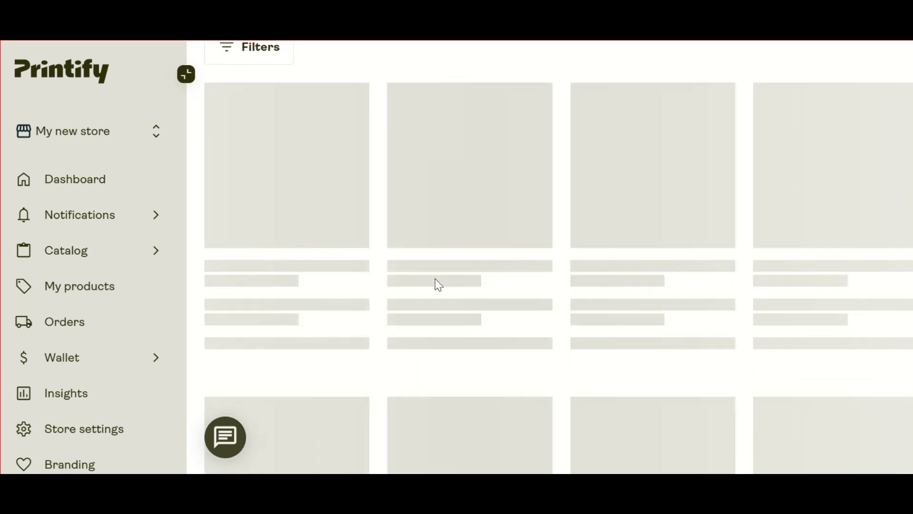
{"action": "scroll", "coordinate": [550, 256], "scroll_direction": "down", "scroll_amount": 5}
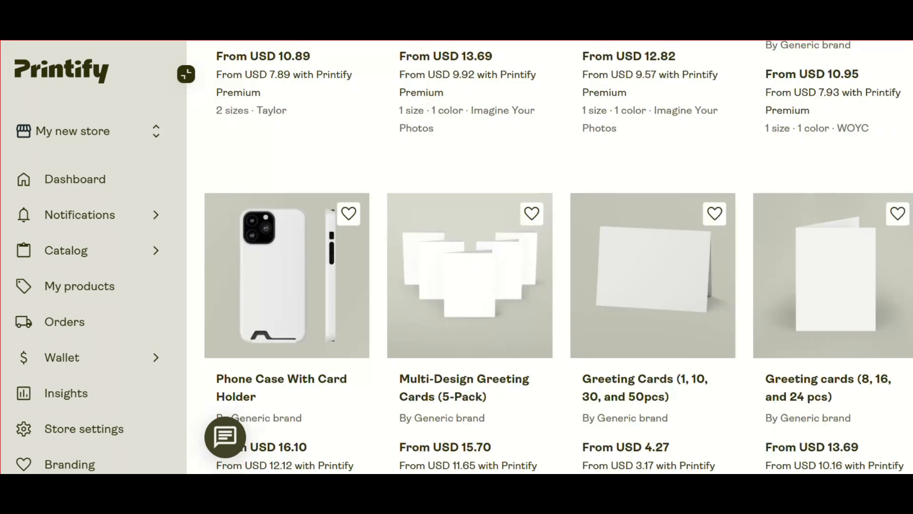
{"action": "scroll", "coordinate": [642, 266], "scroll_direction": "down", "scroll_amount": 3}
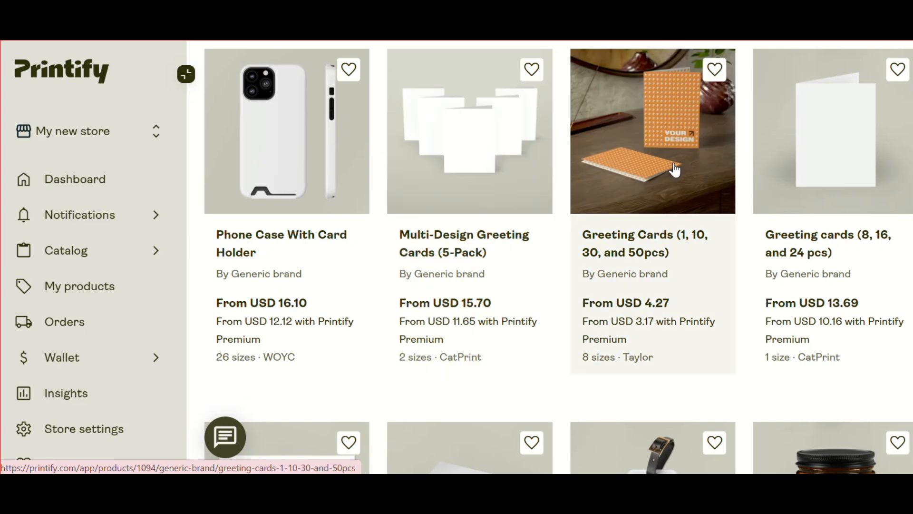
{"action": "scroll", "coordinate": [761, 305], "scroll_direction": "down", "scroll_amount": 10}
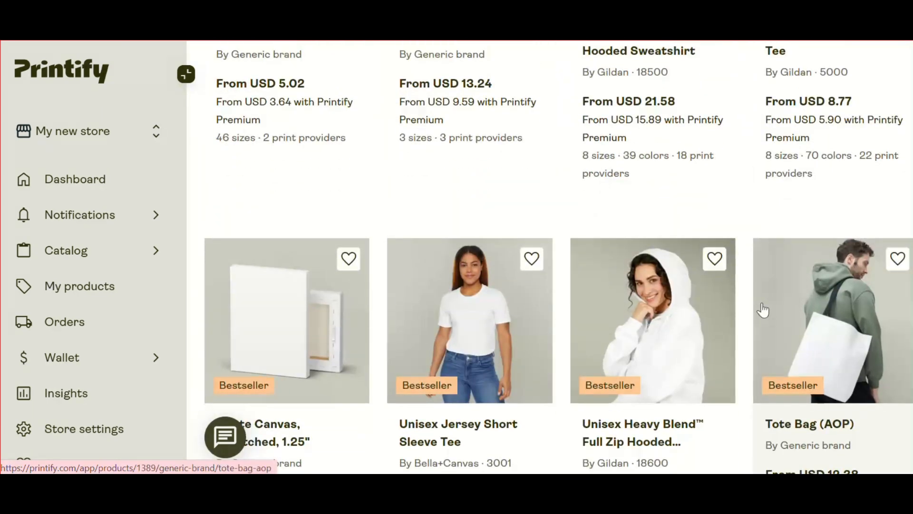
- From the Top Picks page, search the catalog for "card" again and compare the greeting cards and postcard bundles
{"action": "scroll", "coordinate": [542, 216], "scroll_direction": "up", "scroll_amount": 10}
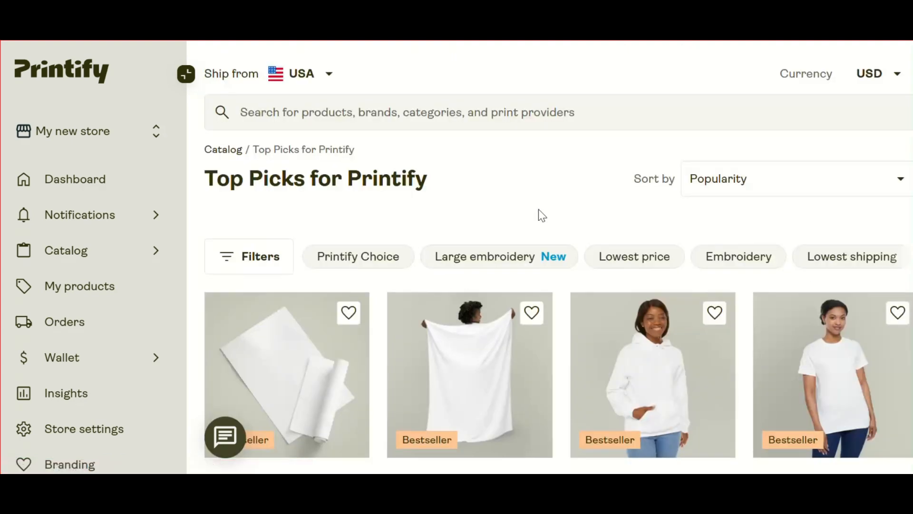
{"action": "left_click", "coordinate": [292, 106]}
{"action": "type", "text": "d"}
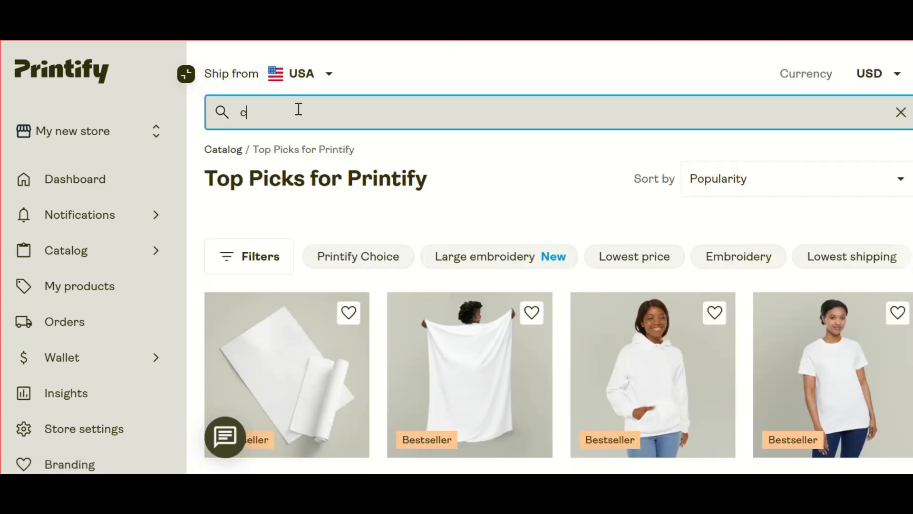
{"action": "type", "text": "ard"}
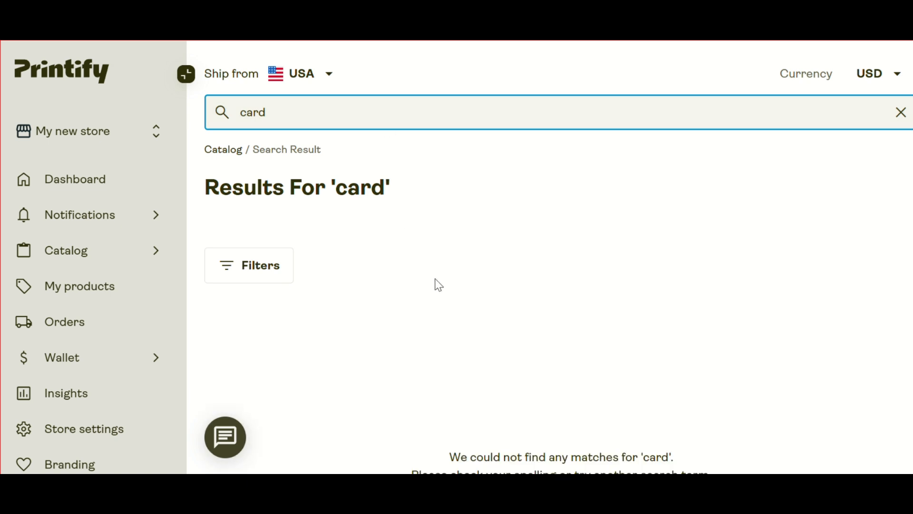
{"action": "scroll", "coordinate": [439, 285], "scroll_direction": "down", "scroll_amount": 5}
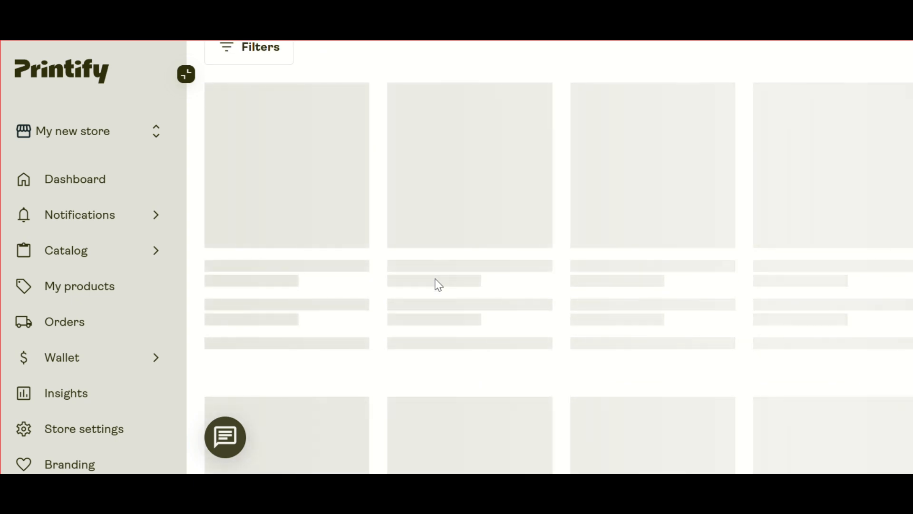
{"action": "scroll", "coordinate": [439, 284], "scroll_direction": "down", "scroll_amount": 5}
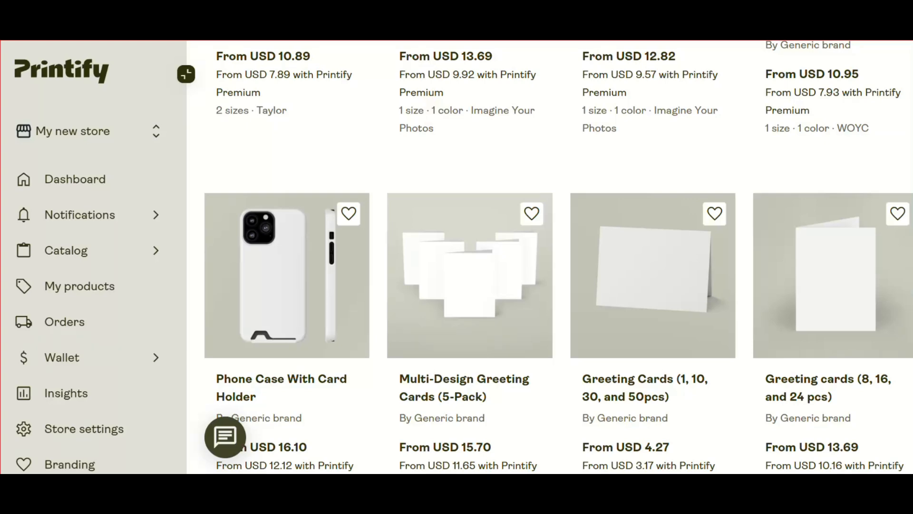
{"action": "scroll", "coordinate": [604, 243], "scroll_direction": "down", "scroll_amount": 3}
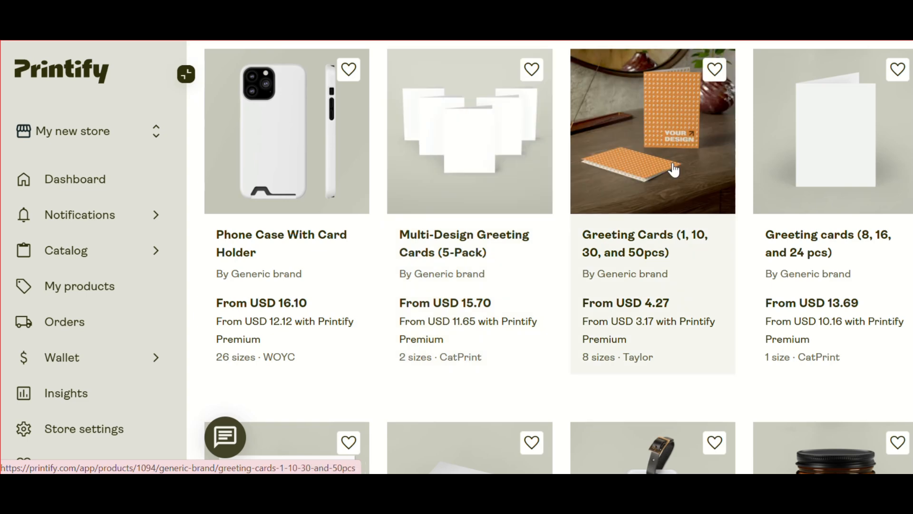
{"action": "scroll", "coordinate": [775, 306], "scroll_direction": "down", "scroll_amount": 5}
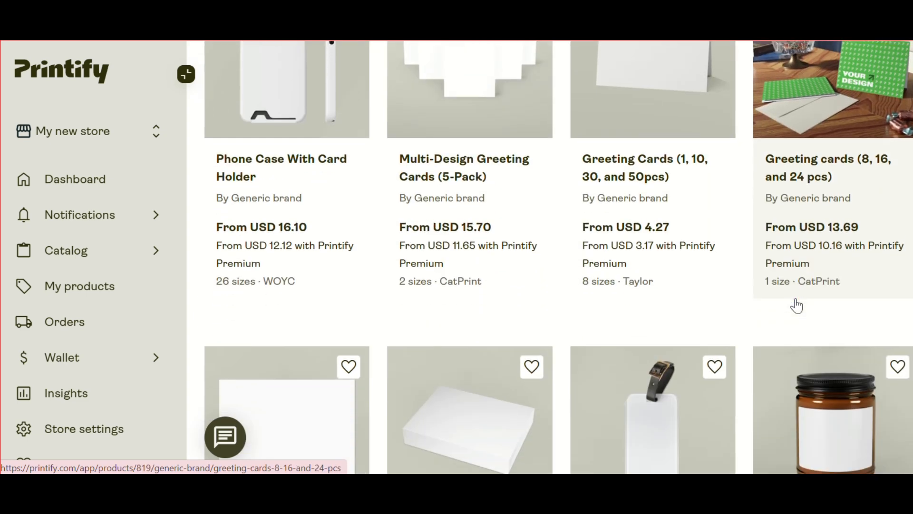
{"action": "scroll", "coordinate": [496, 418], "scroll_direction": "down", "scroll_amount": 4}
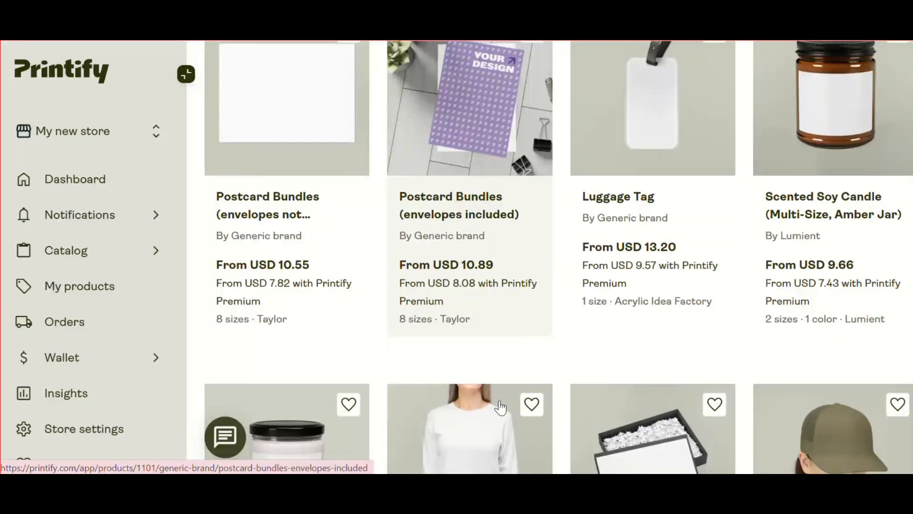
{"action": "scroll", "coordinate": [678, 322], "scroll_direction": "up", "scroll_amount": 10}
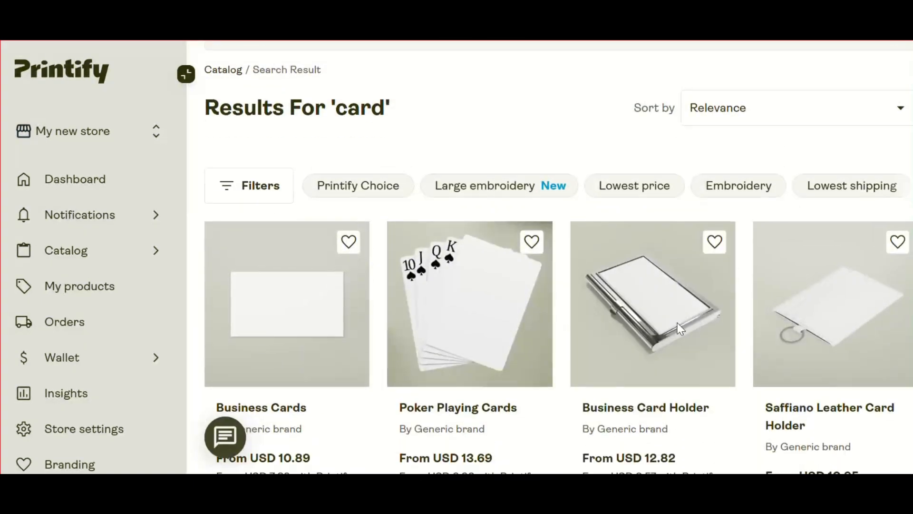
- Open the Greeting Cards (1, 10, 30, and 50pcs) product, review its details and start designing it with the provider Taylor
{"action": "scroll", "coordinate": [679, 327], "scroll_direction": "down", "scroll_amount": 7}
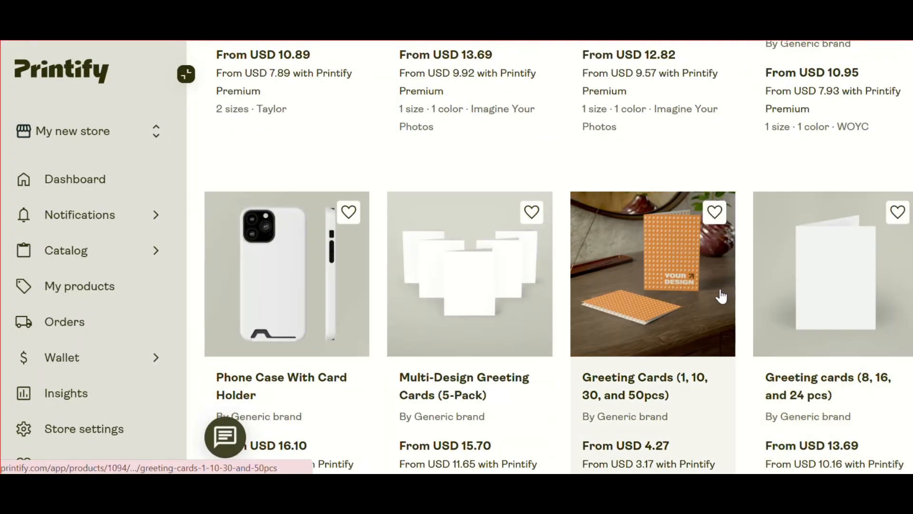
{"action": "left_click", "coordinate": [688, 291]}
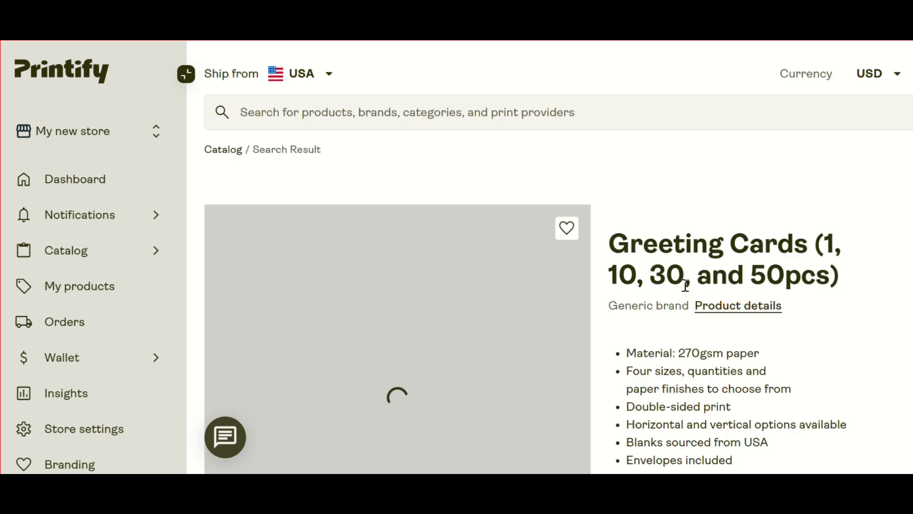
{"action": "scroll", "coordinate": [832, 343], "scroll_direction": "down", "scroll_amount": 1}
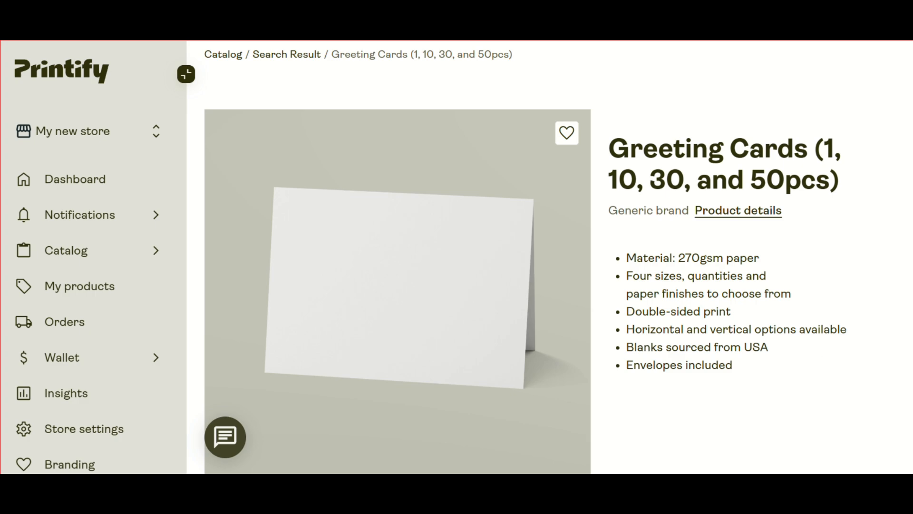
{"action": "scroll", "coordinate": [818, 362], "scroll_direction": "down", "scroll_amount": 10}
{"action": "scroll", "coordinate": [789, 266], "scroll_direction": "up", "scroll_amount": 10}
{"action": "scroll", "coordinate": [790, 266], "scroll_direction": "down", "scroll_amount": 7}
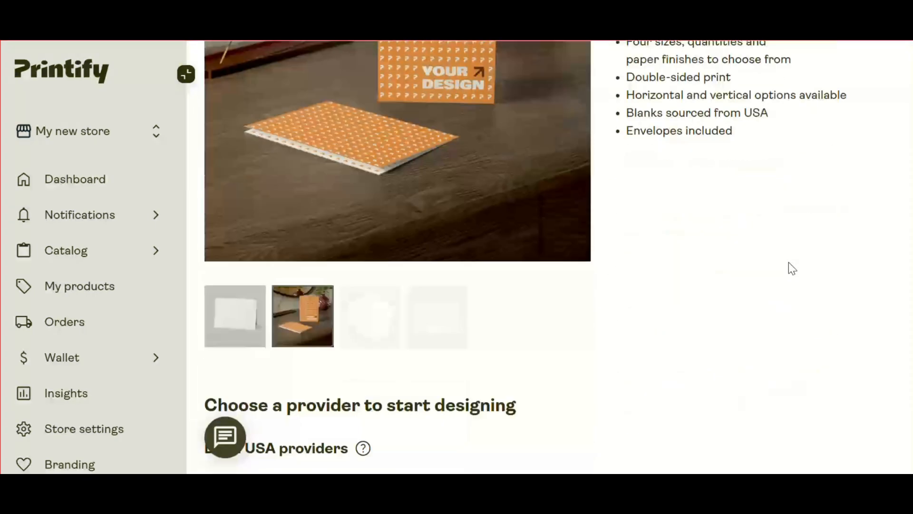
{"action": "left_click", "coordinate": [825, 366]}
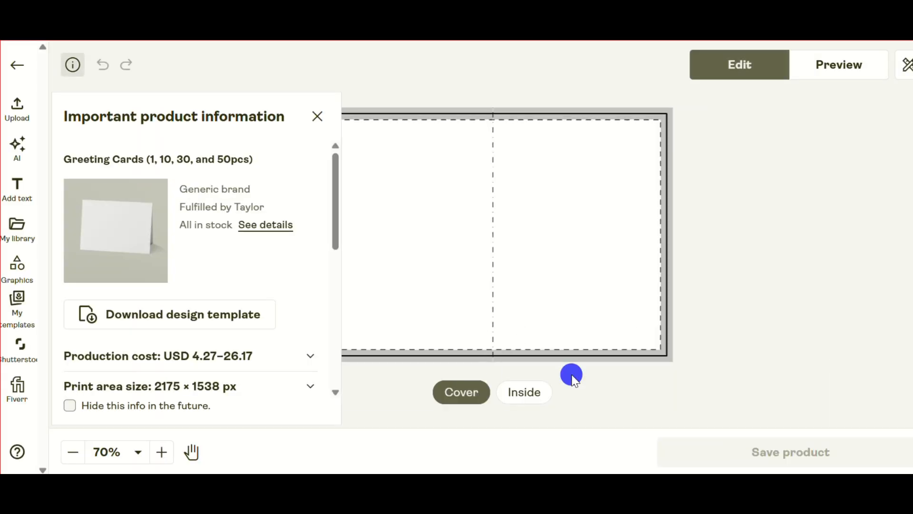
- Dismiss the product information and upload the dog birthday artwork from the device onto the greeting card's cover
{"action": "left_click", "coordinate": [317, 116]}
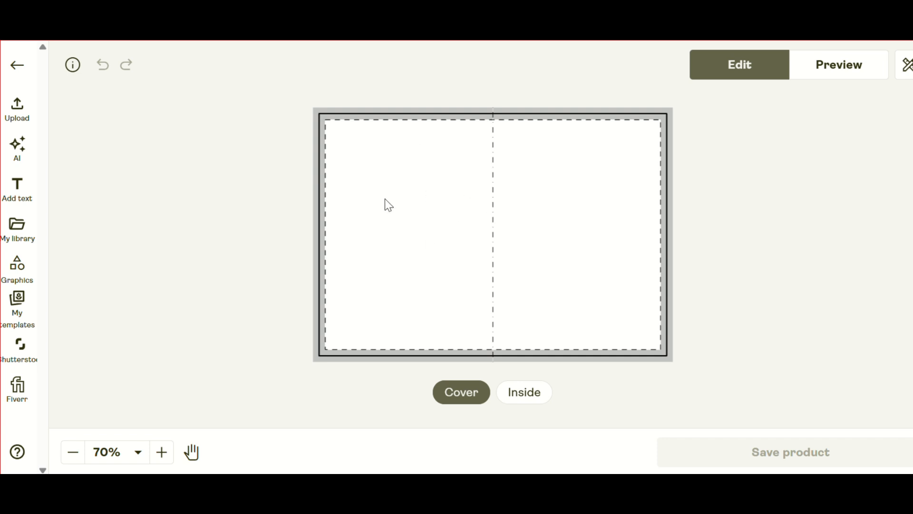
{"action": "left_click", "coordinate": [22, 116]}
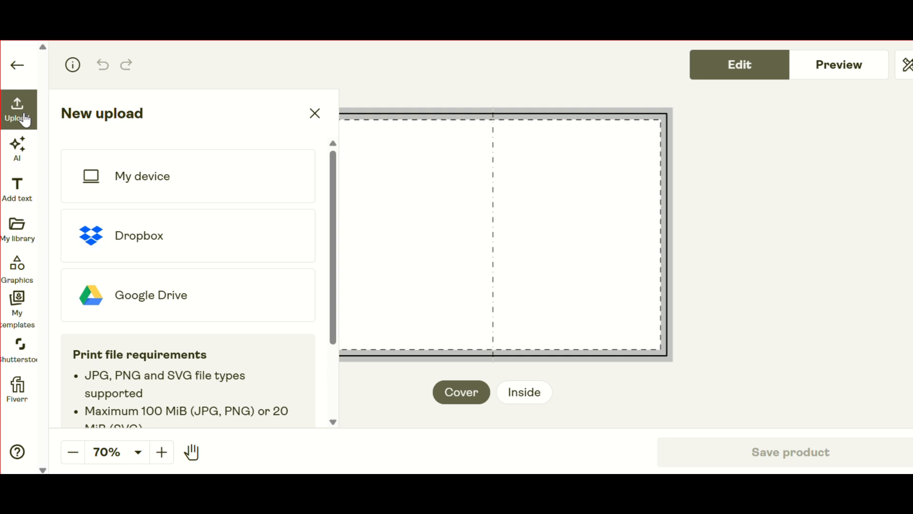
{"action": "left_click", "coordinate": [26, 118]}
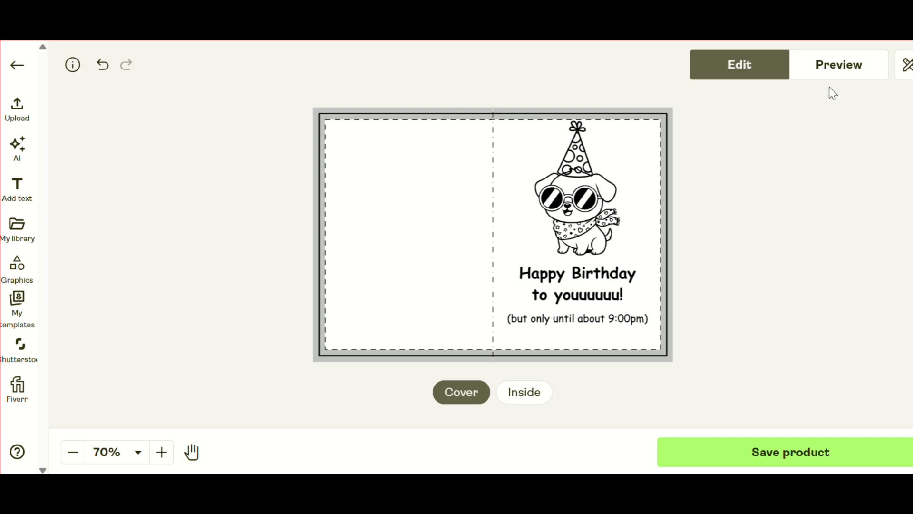
- Preview the card in the Context 1, Context 2 and Front mockups and look through the mockup options
{"action": "left_click", "coordinate": [836, 67]}
{"action": "left_click", "coordinate": [812, 255]}
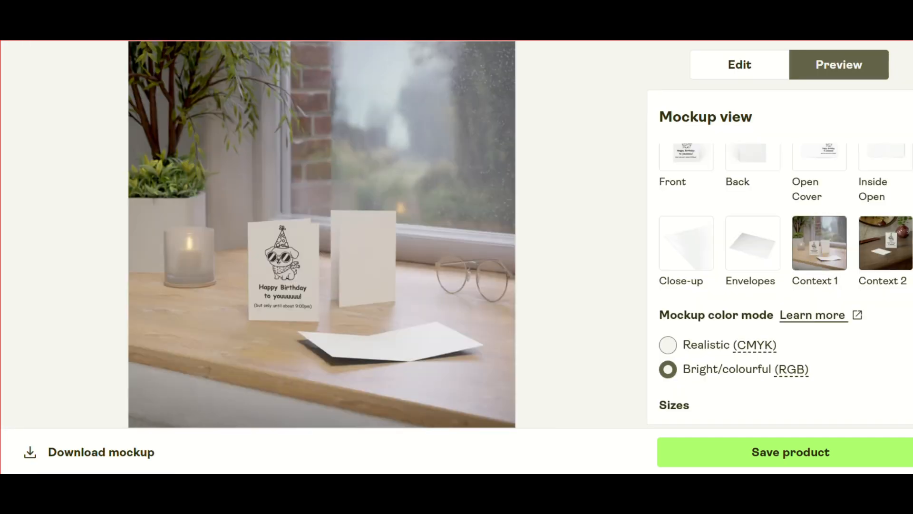
{"action": "left_click", "coordinate": [889, 241]}
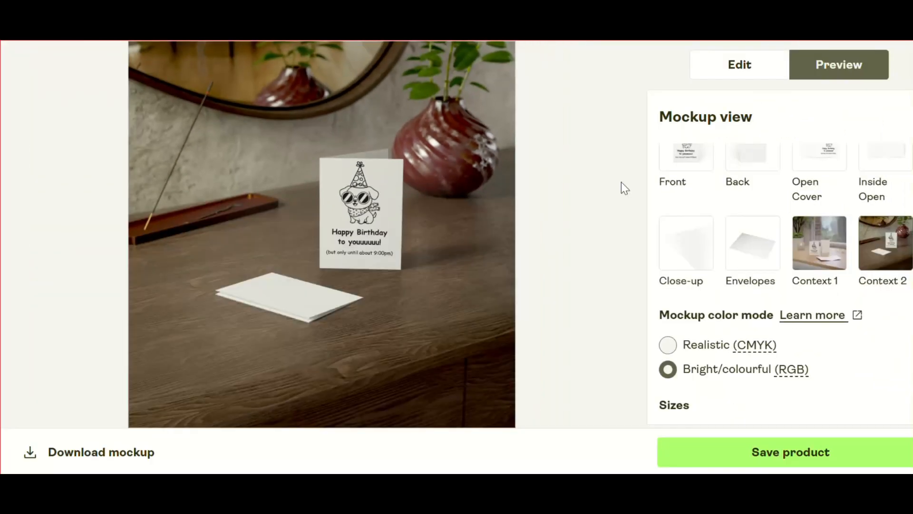
{"action": "left_click", "coordinate": [820, 241]}
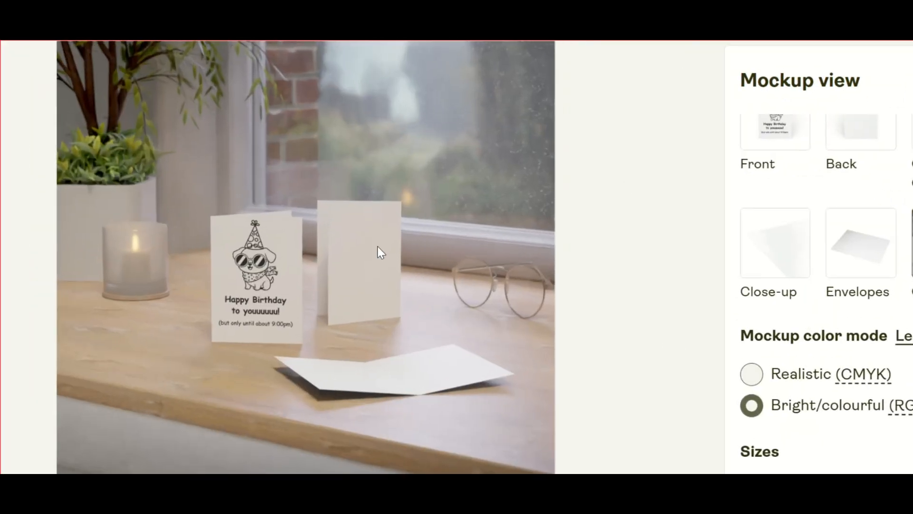
{"action": "left_click", "coordinate": [769, 115]}
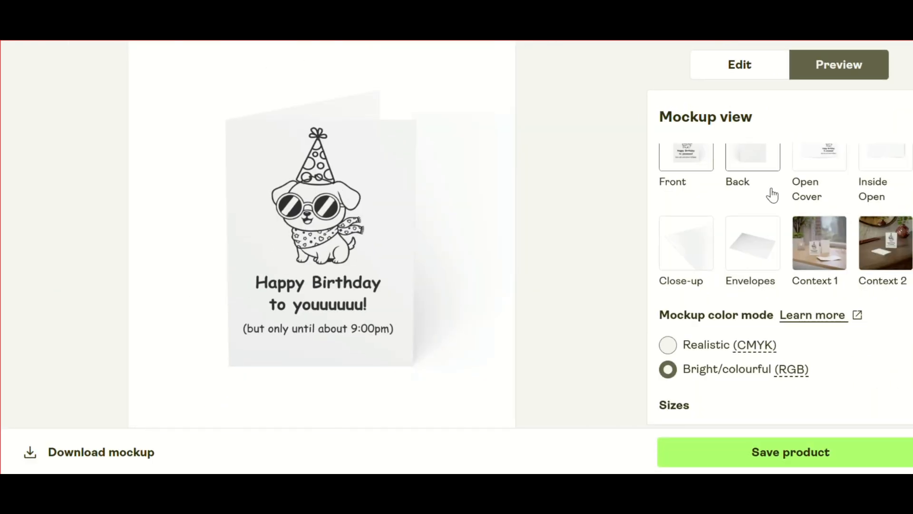
{"action": "scroll", "coordinate": [768, 191], "scroll_direction": "up", "scroll_amount": 1}
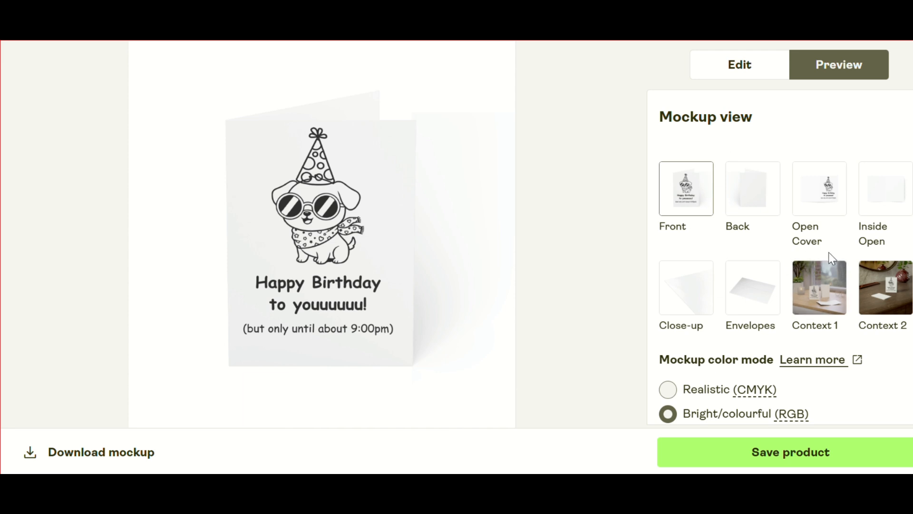
{"action": "scroll", "coordinate": [861, 279], "scroll_direction": "down", "scroll_amount": 2}
{"action": "scroll", "coordinate": [860, 279], "scroll_direction": "up", "scroll_amount": 2}
- Save the greeting card product and open the order creation page for it
{"action": "left_click", "coordinate": [799, 457]}
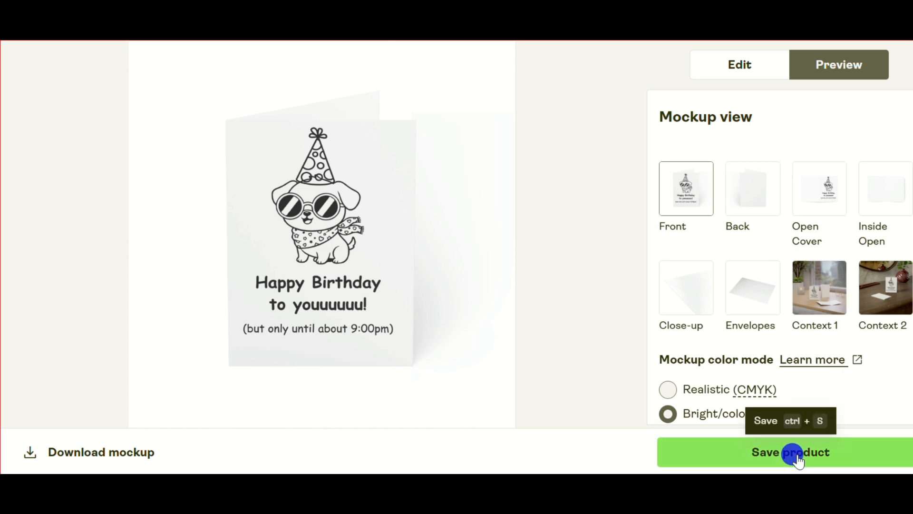
{"action": "left_click", "coordinate": [798, 457]}
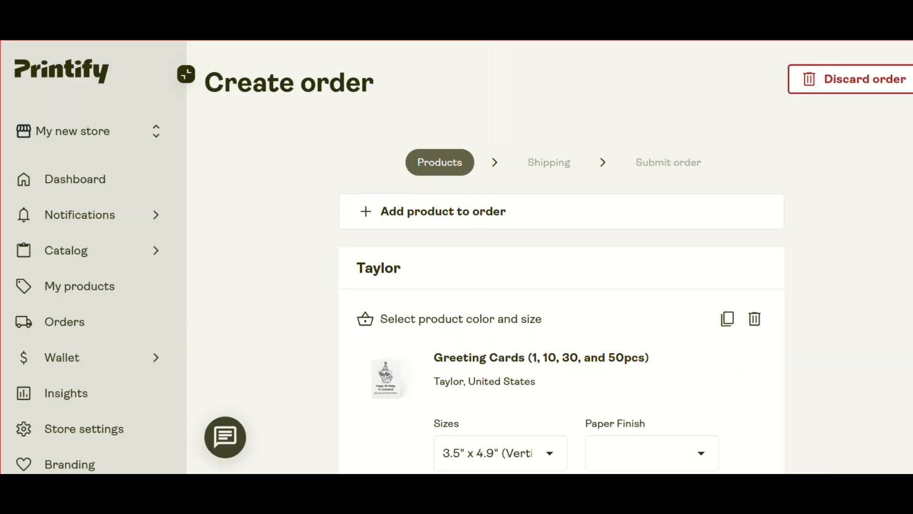
- Review the Create order page, including the card's size, paper finish and quantity fields, the subtotal and the shipping stage
{"action": "scroll", "coordinate": [530, 314], "scroll_direction": "down", "scroll_amount": 4}
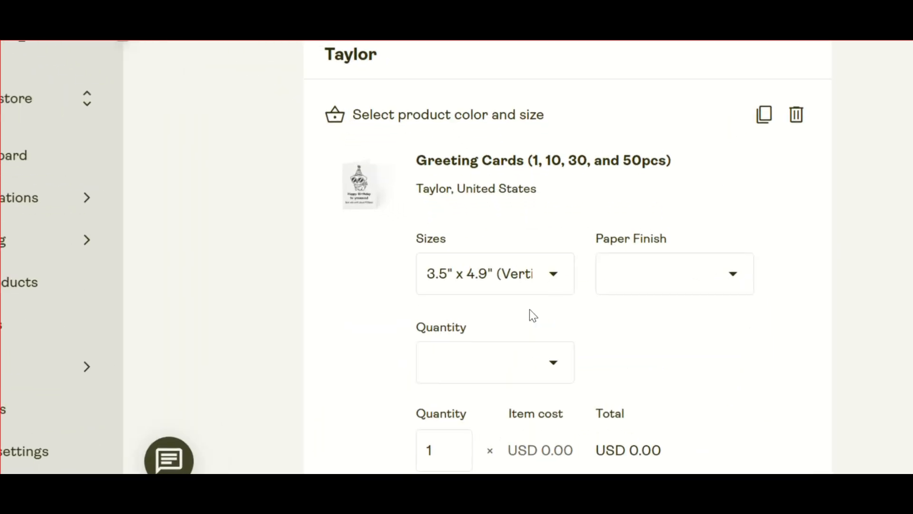
{"action": "scroll", "coordinate": [529, 309], "scroll_direction": "down", "scroll_amount": 1}
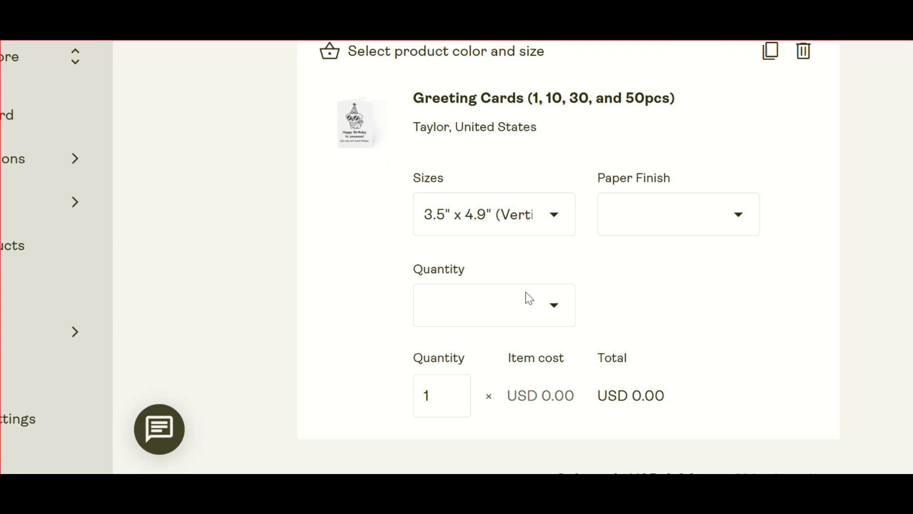
{"action": "scroll", "coordinate": [555, 227], "scroll_direction": "down", "scroll_amount": 1}
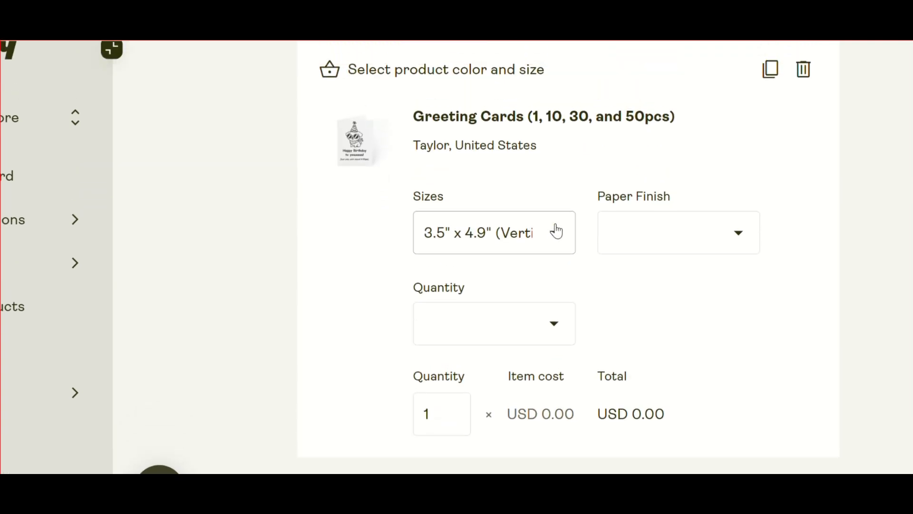
{"action": "scroll", "coordinate": [556, 232], "scroll_direction": "up", "scroll_amount": 5}
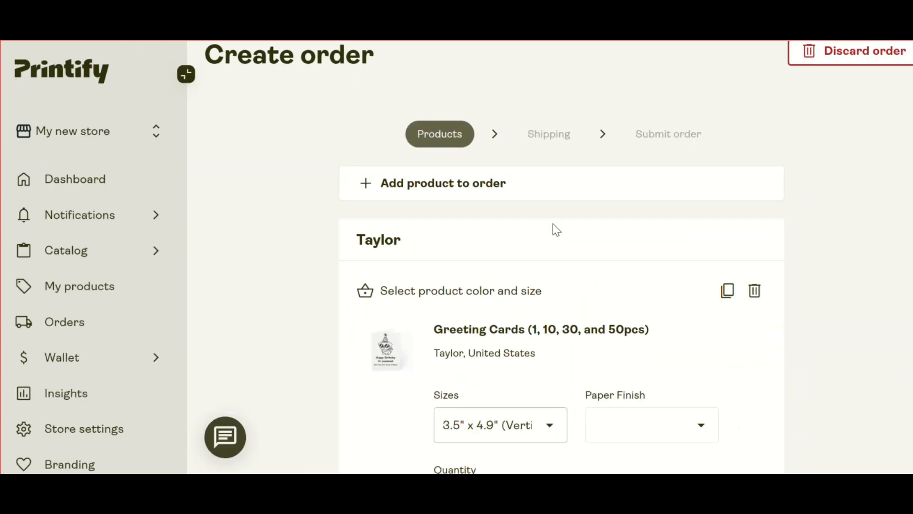
{"action": "scroll", "coordinate": [681, 132], "scroll_direction": "down", "scroll_amount": 1}
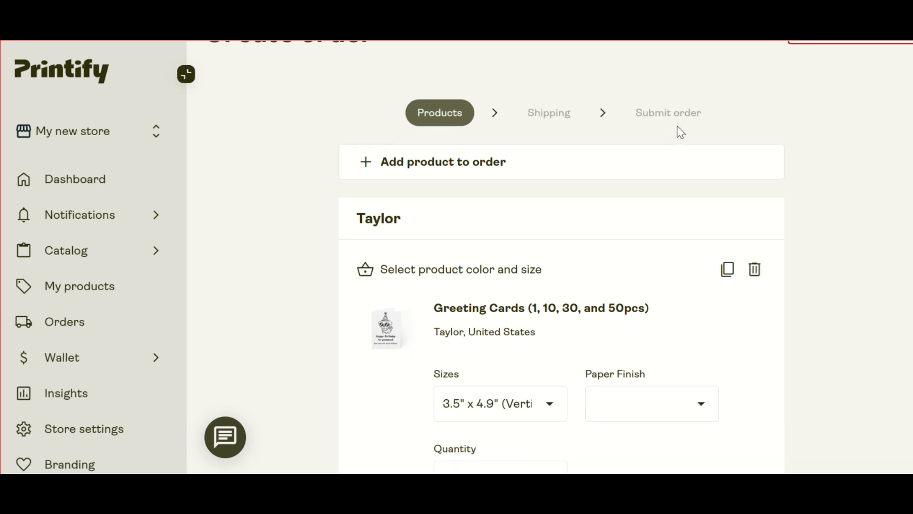
{"action": "scroll", "coordinate": [280, 359], "scroll_direction": "down", "scroll_amount": 3}
{"action": "scroll", "coordinate": [280, 359], "scroll_direction": "up", "scroll_amount": 5}
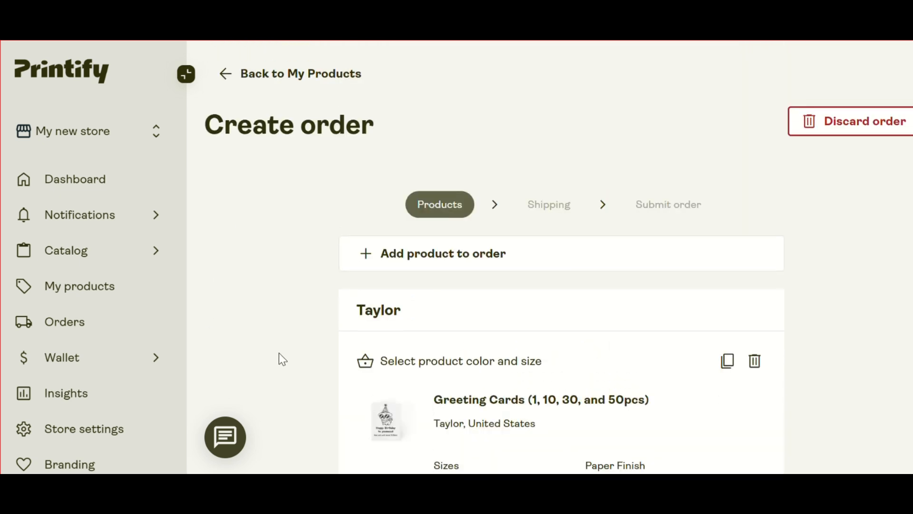
{"action": "scroll", "coordinate": [278, 353], "scroll_direction": "down", "scroll_amount": 5}
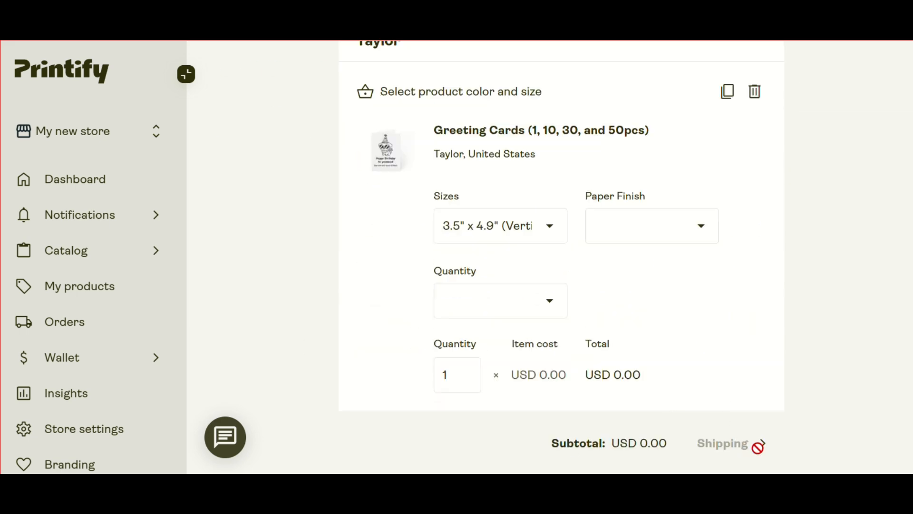
{"action": "scroll", "coordinate": [706, 190], "scroll_direction": "up", "scroll_amount": 3}
{"action": "scroll", "coordinate": [706, 190], "scroll_direction": "up", "scroll_amount": 4}
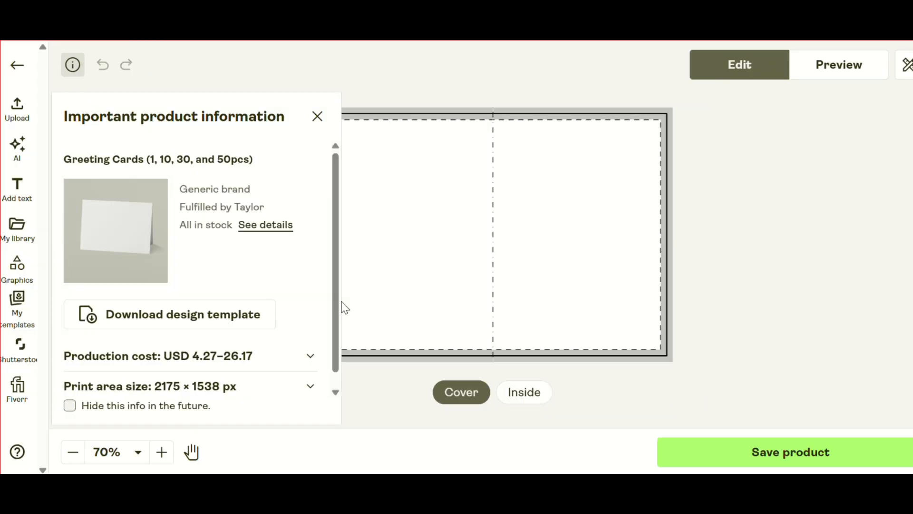
- Return to the card designer's mockup preview and view the Context 2 and Context 1 mockups again
{"action": "left_click", "coordinate": [836, 82]}
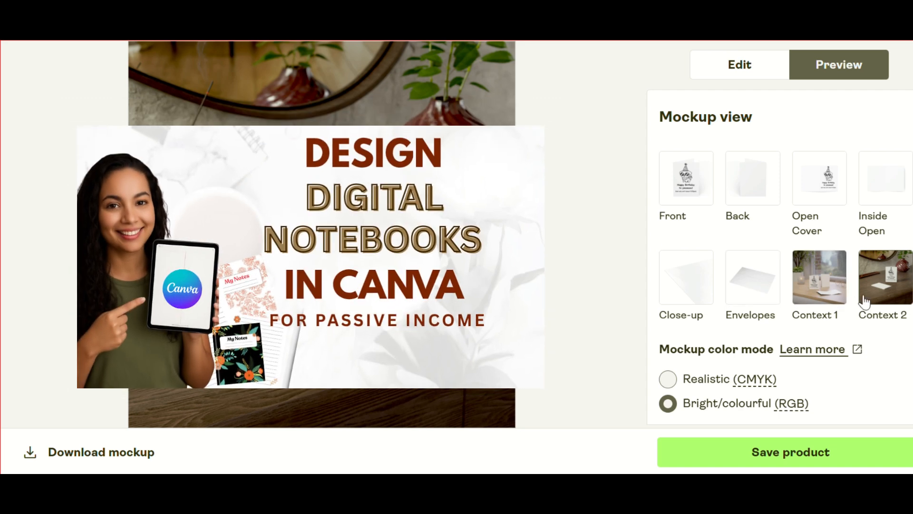
{"action": "left_click", "coordinate": [837, 280]}
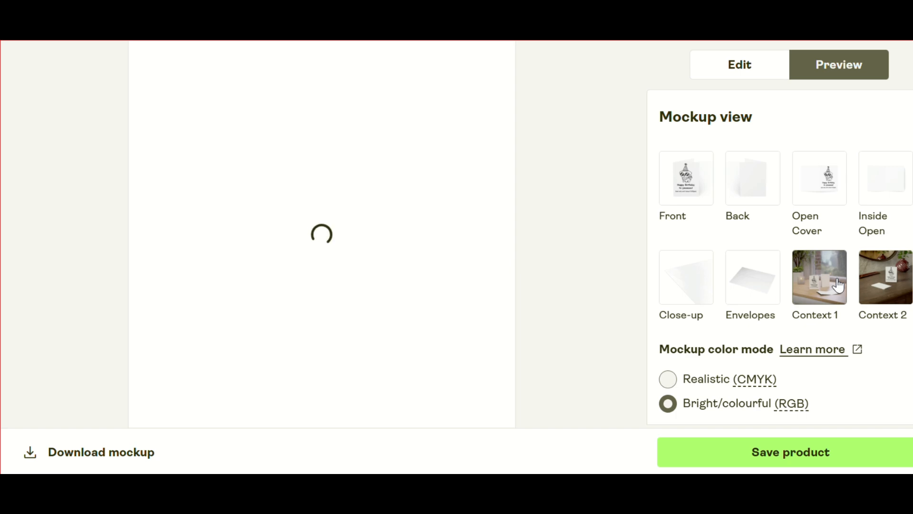